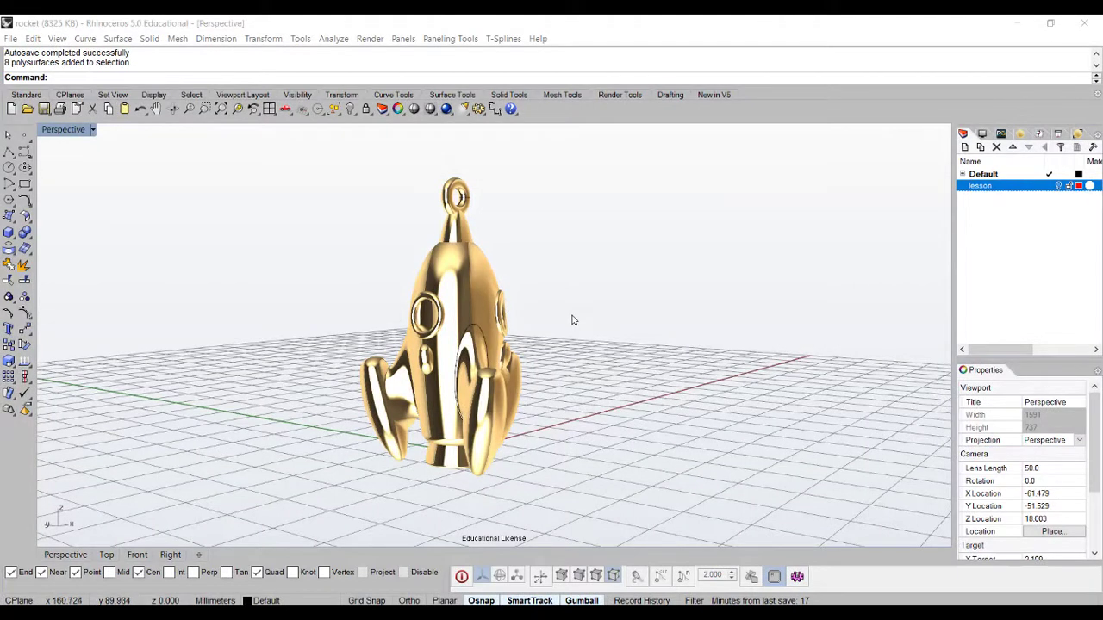
- Turn on the lesson layer beside the gold rocket and switch off the Gumball
right_click_drag(576, 307, 537, 423)
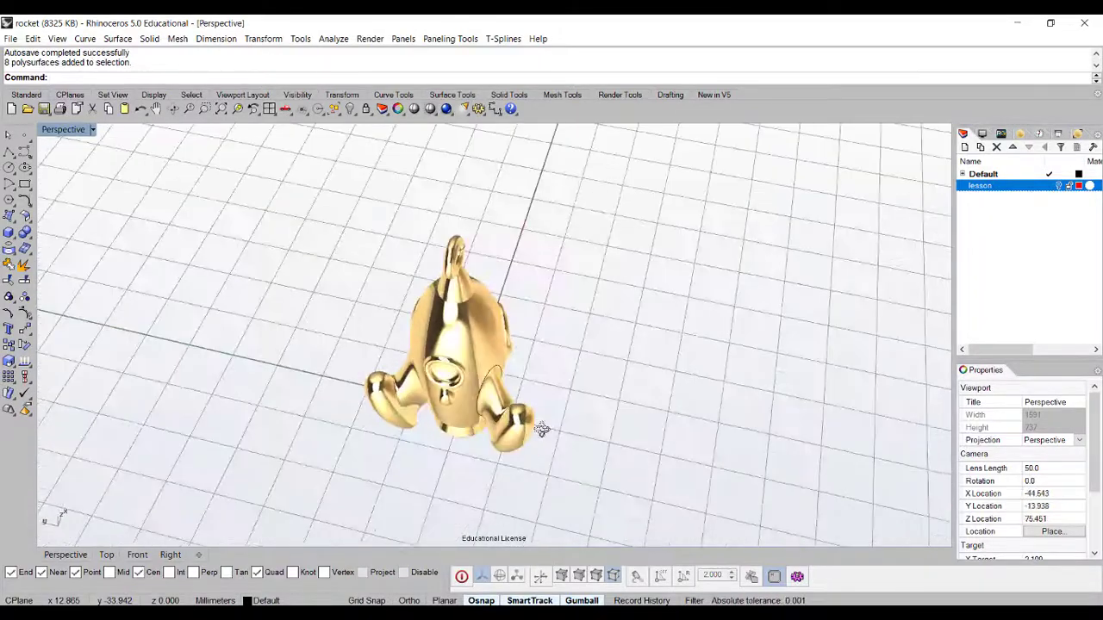
left_click(1057, 185)
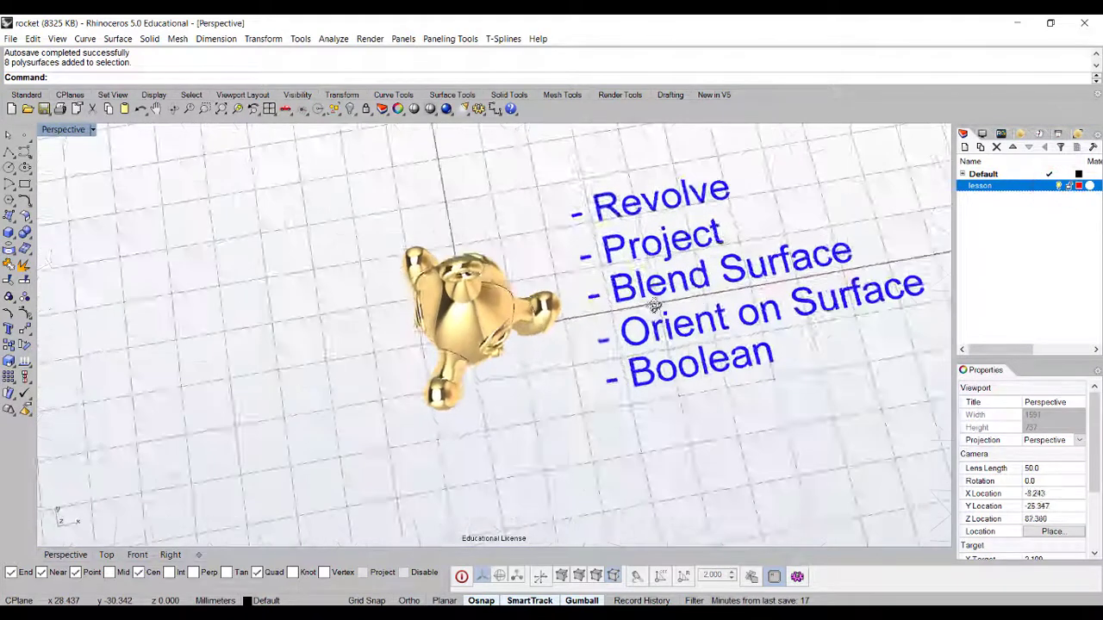
right_click_drag(735, 316, 519, 276)
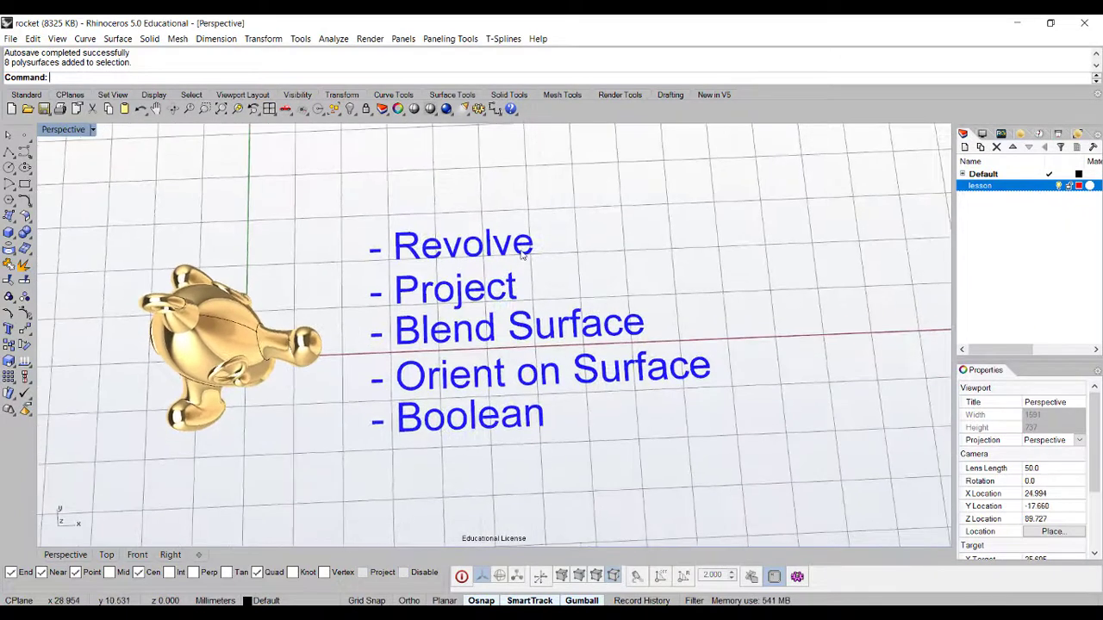
left_click(521, 247)
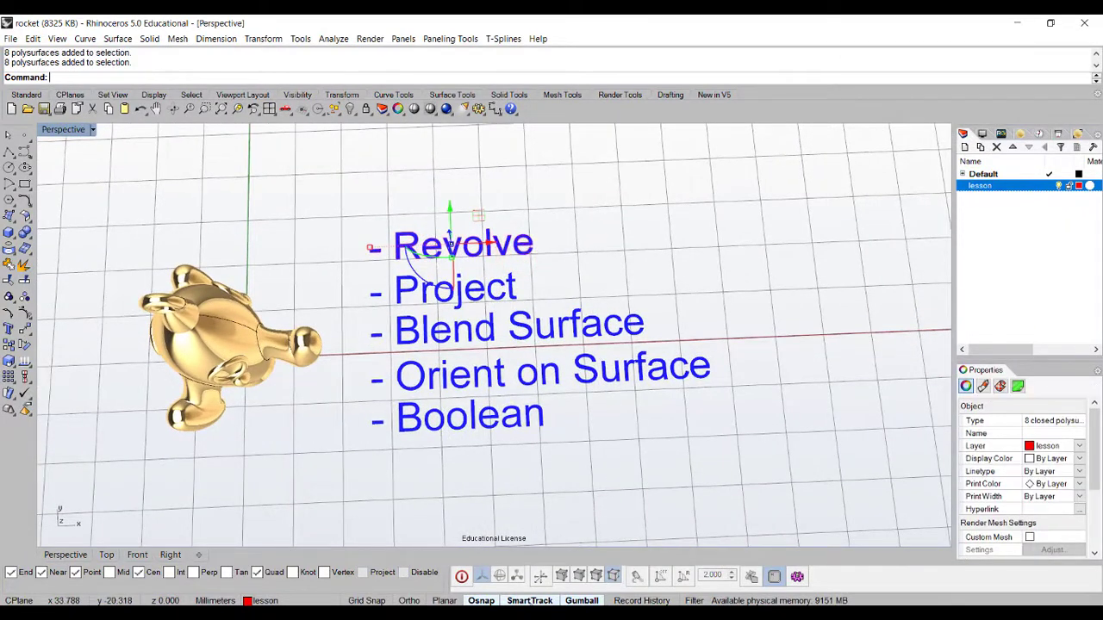
left_click(581, 601)
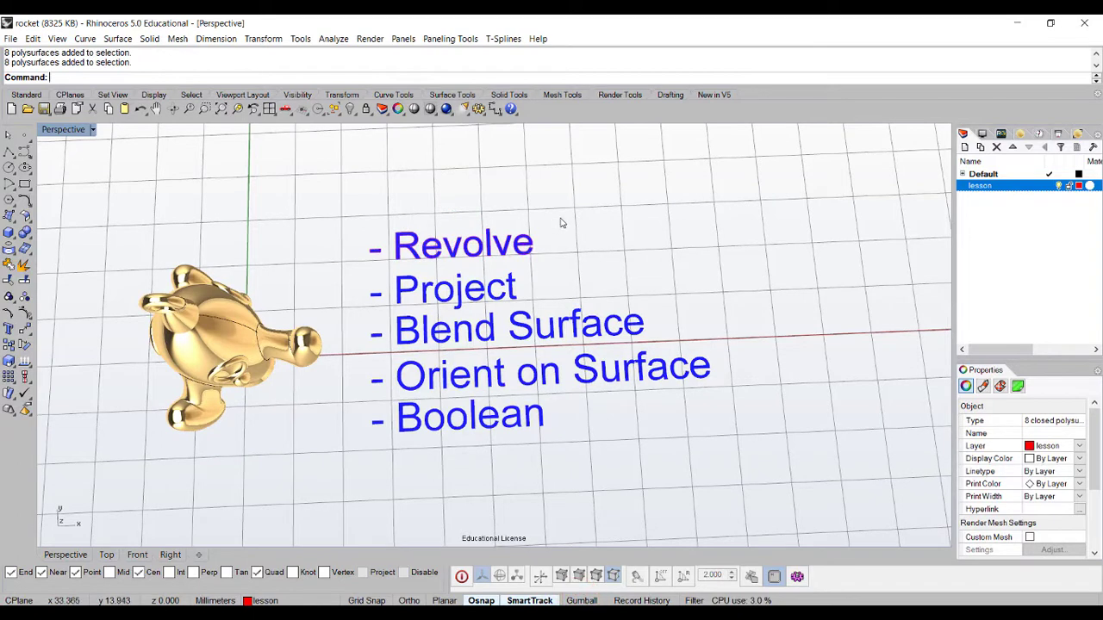
- Go through the lesson topic list, highlighting Project and Blend Surface, and look at the rocket from several angles
right_click_drag(565, 270, 561, 240)
left_click(517, 321, "shift")
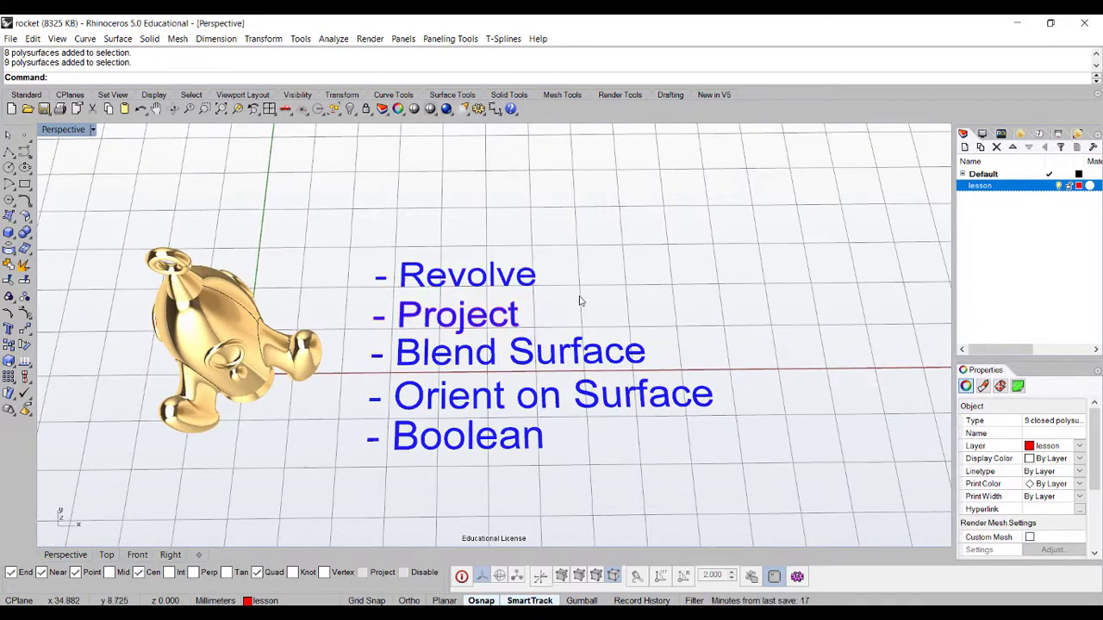
right_click_drag(603, 282, 594, 285)
left_click(610, 289)
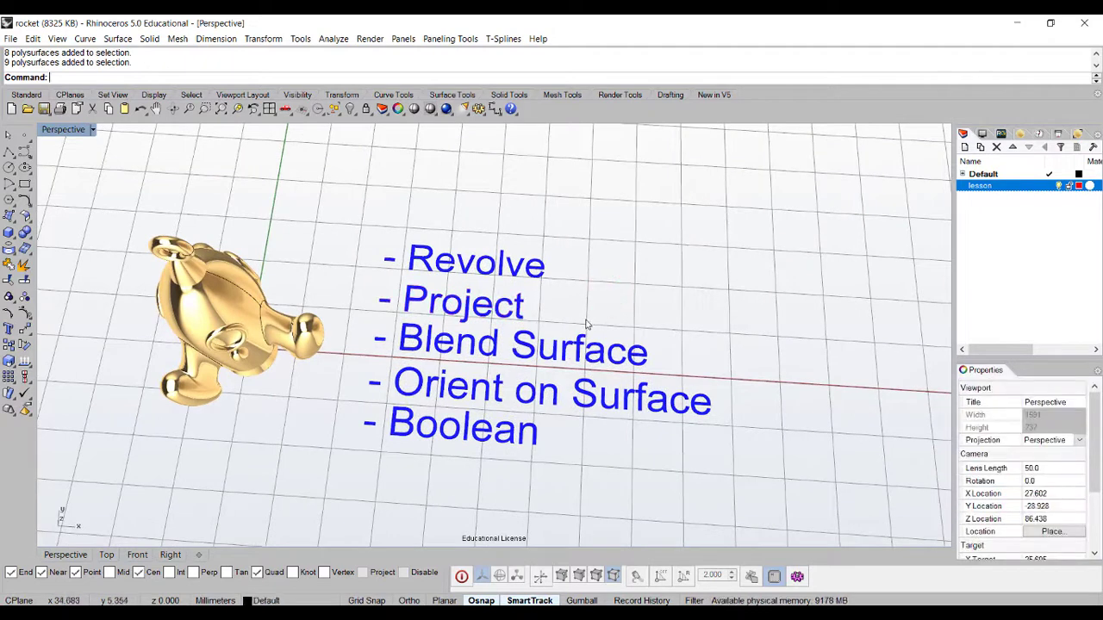
right_click_drag(605, 298, 660, 360)
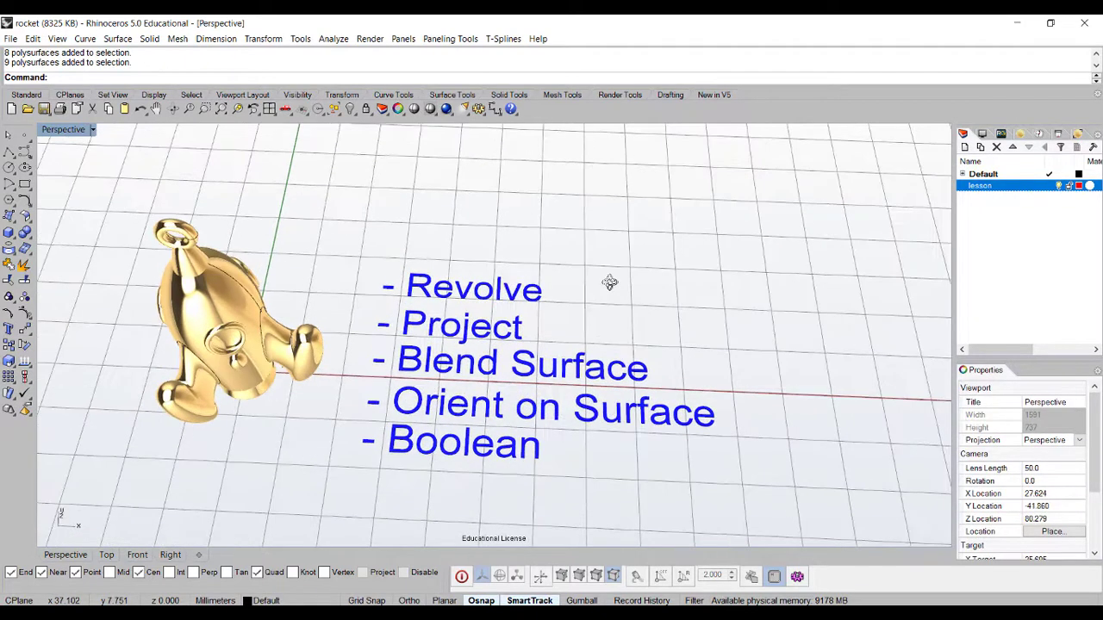
left_click(624, 380)
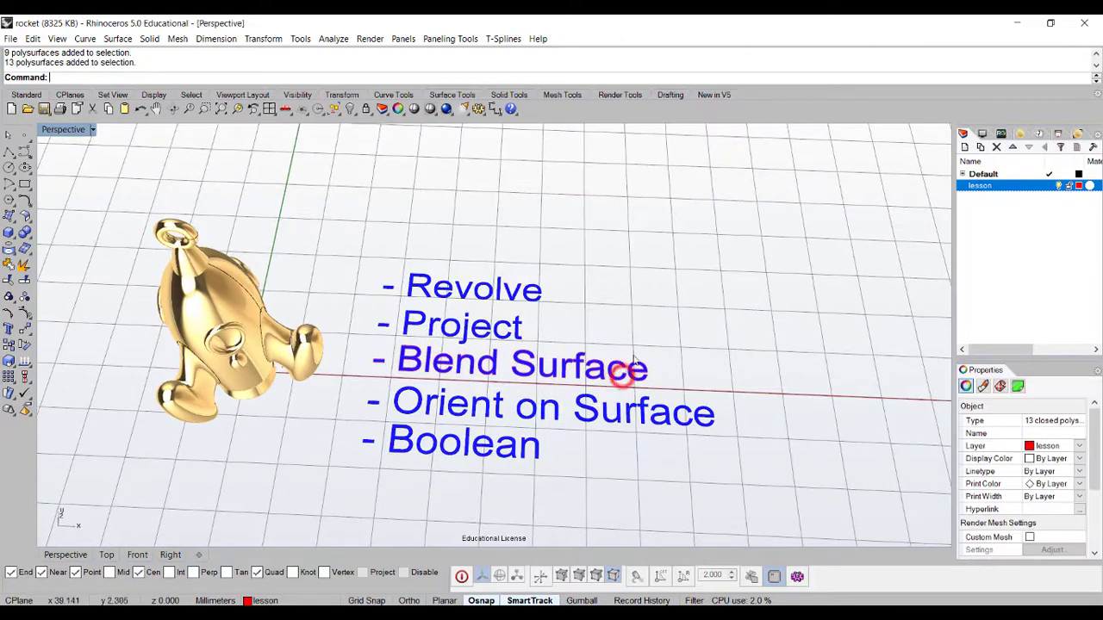
left_click(645, 317)
right_click_drag(645, 317, 345, 404)
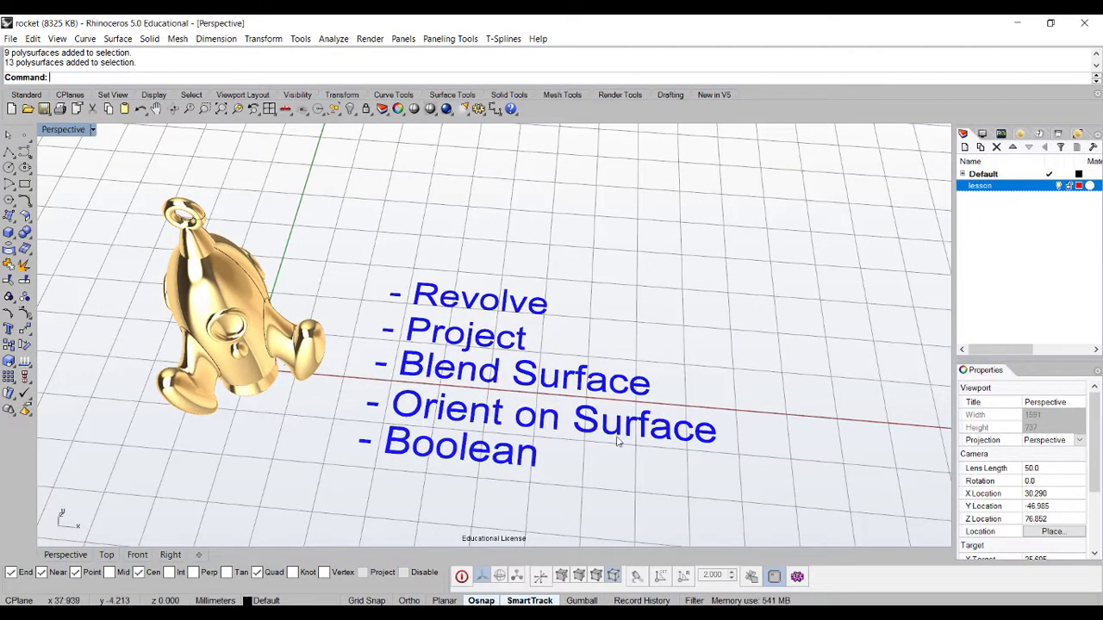
right_click_drag(293, 431, 222, 360)
right_click_drag(689, 454, 664, 492)
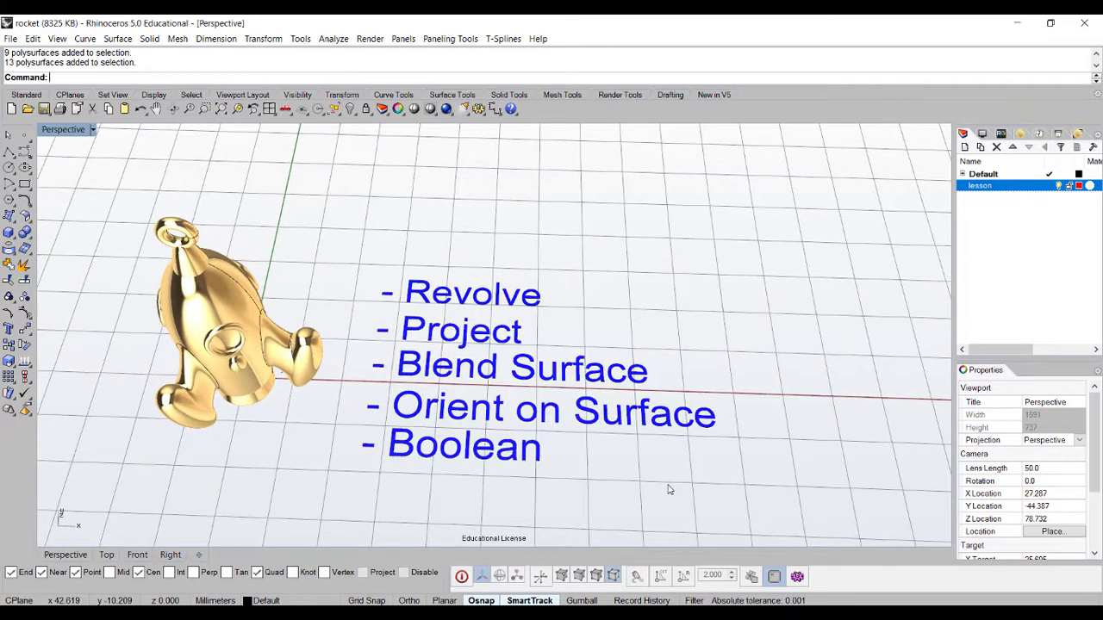
right_click_drag(660, 505, 678, 443)
right_click_drag(689, 379, 646, 392)
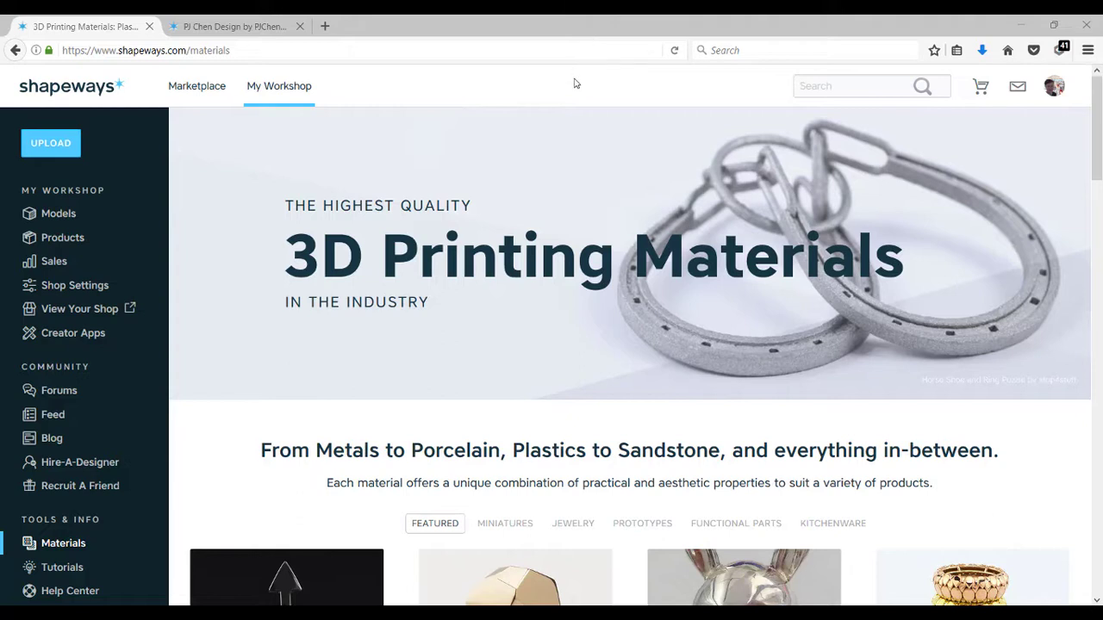
- Switch to the Shapeways materials page in the browser and open the Sterling Silver material
scroll(575, 82, "down", 5)
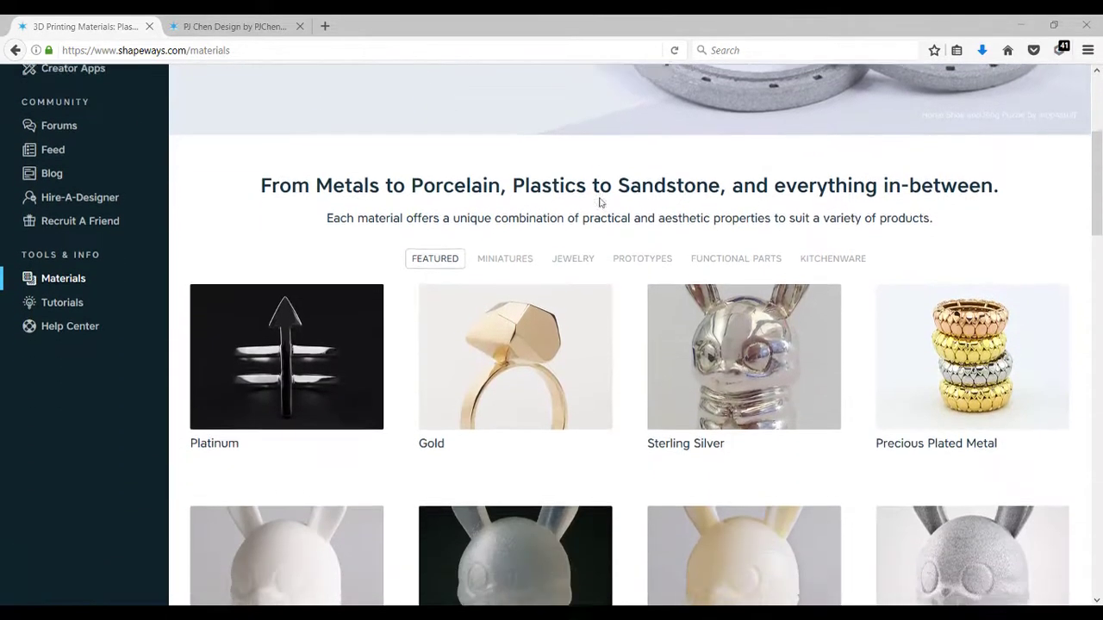
scroll(610, 179, "down", 2)
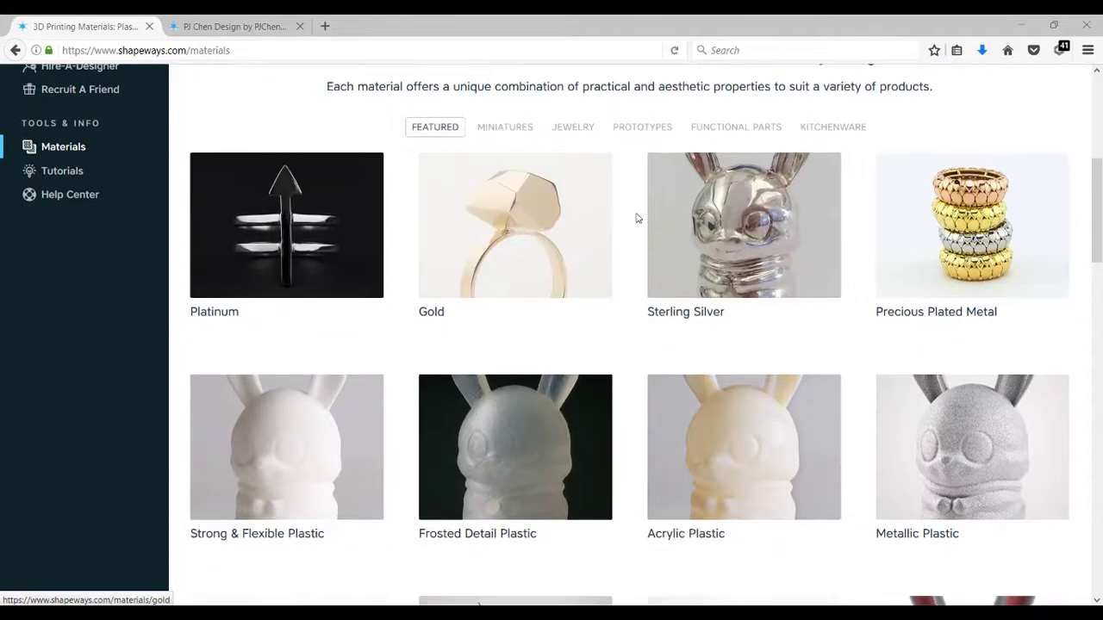
left_click(706, 238)
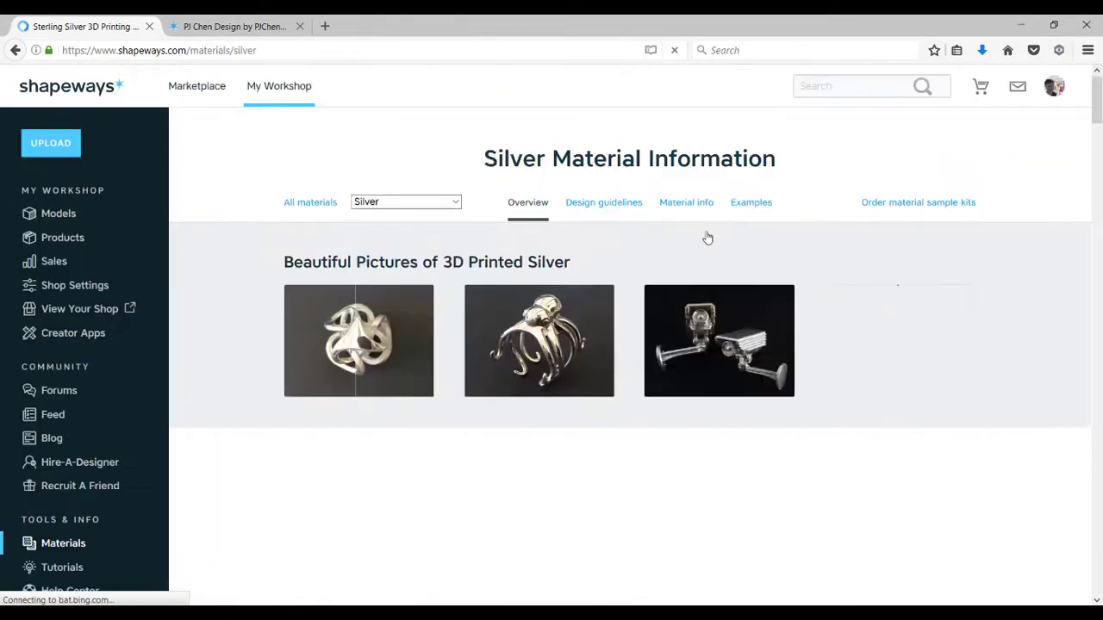
- Review the silver design guidelines for maximum and minimum bounding box and minimum wall thickness
scroll(707, 238, "down", 3)
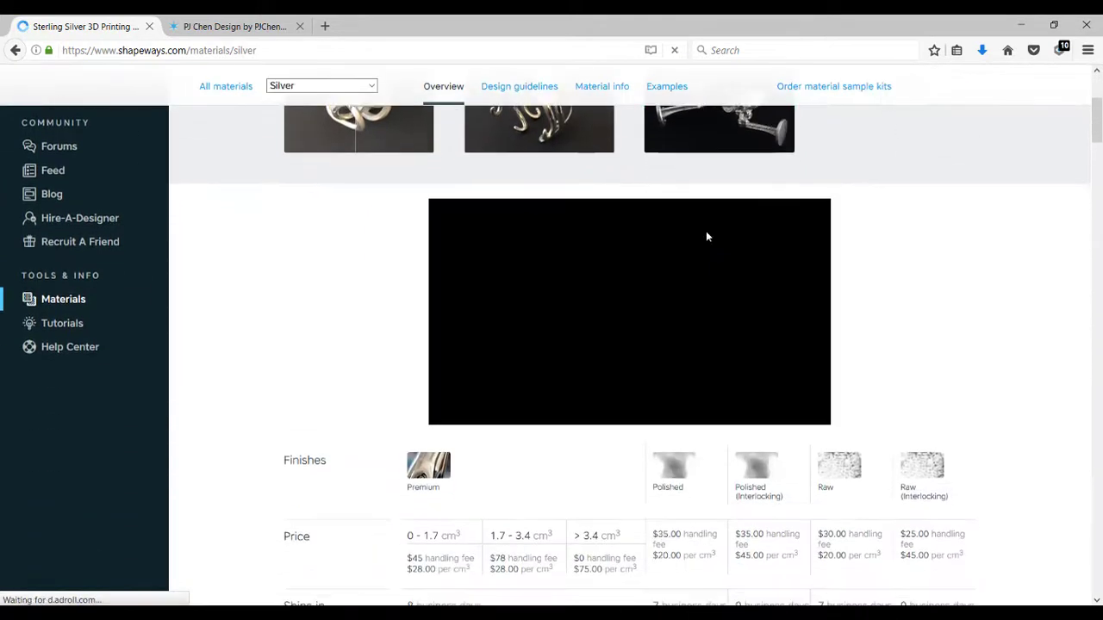
scroll(705, 231, "down", 5)
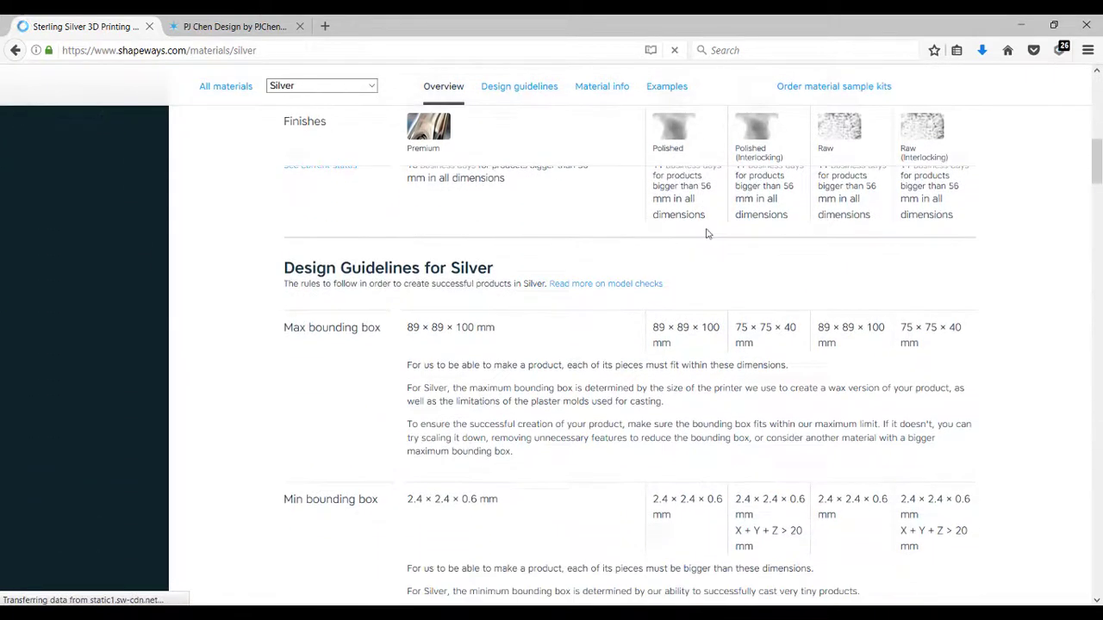
scroll(707, 233, "down", 2)
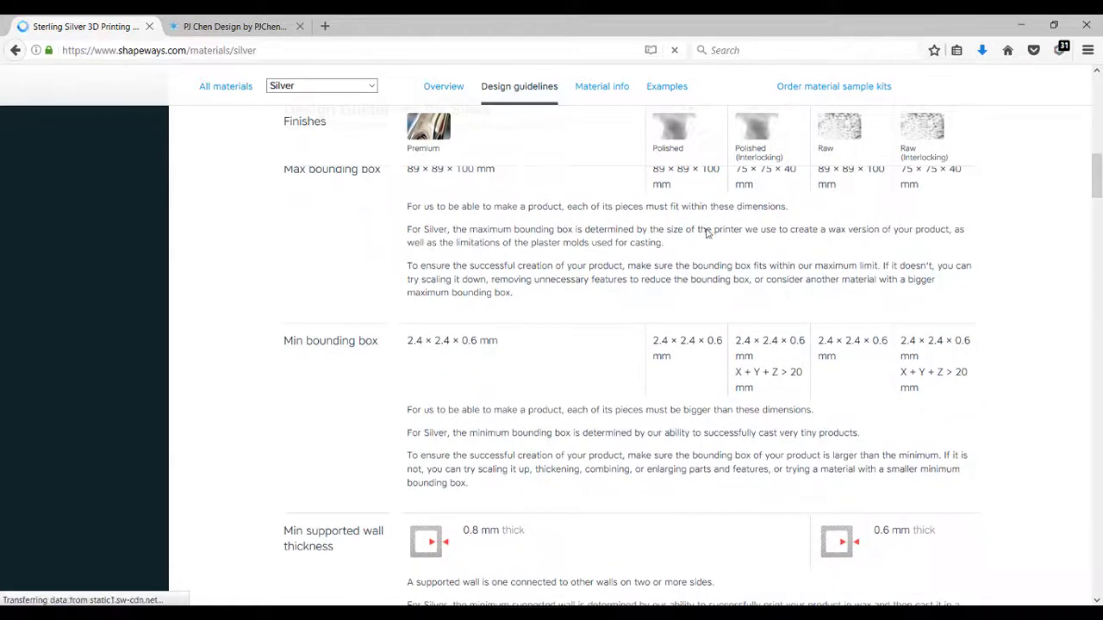
scroll(349, 181, "up", 1)
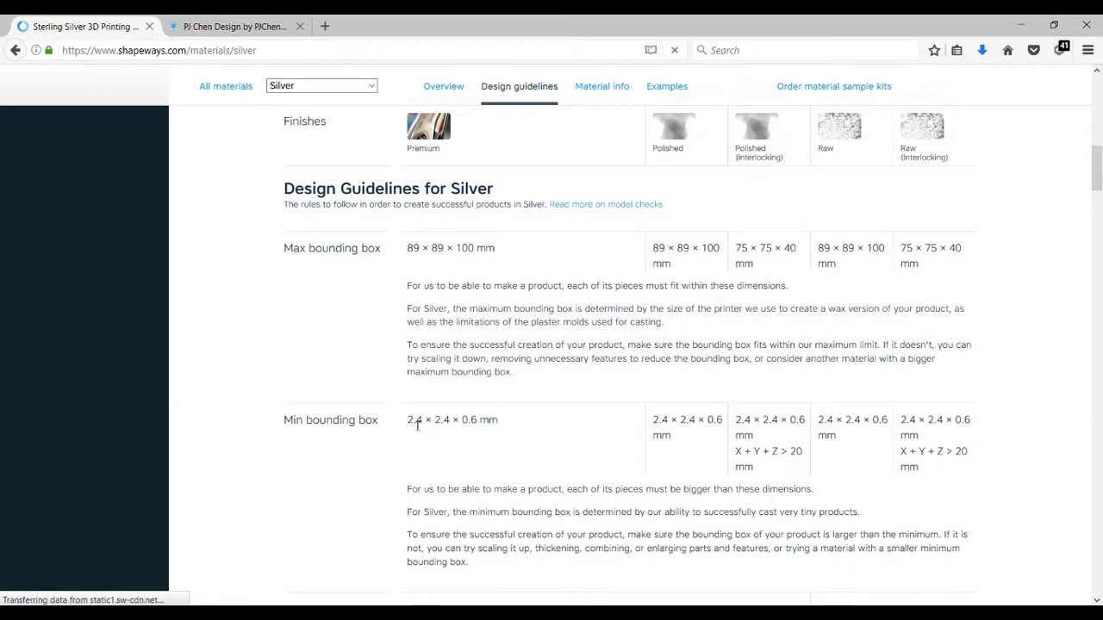
scroll(492, 416, "down", 3)
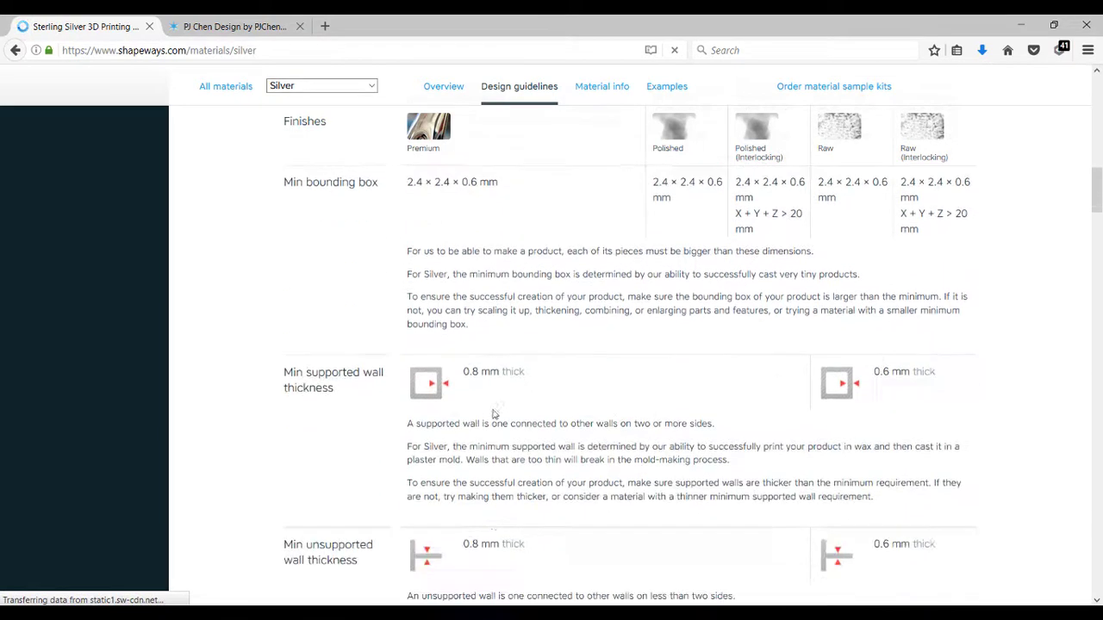
scroll(494, 405, "down", 1)
scroll(492, 400, "down", 1)
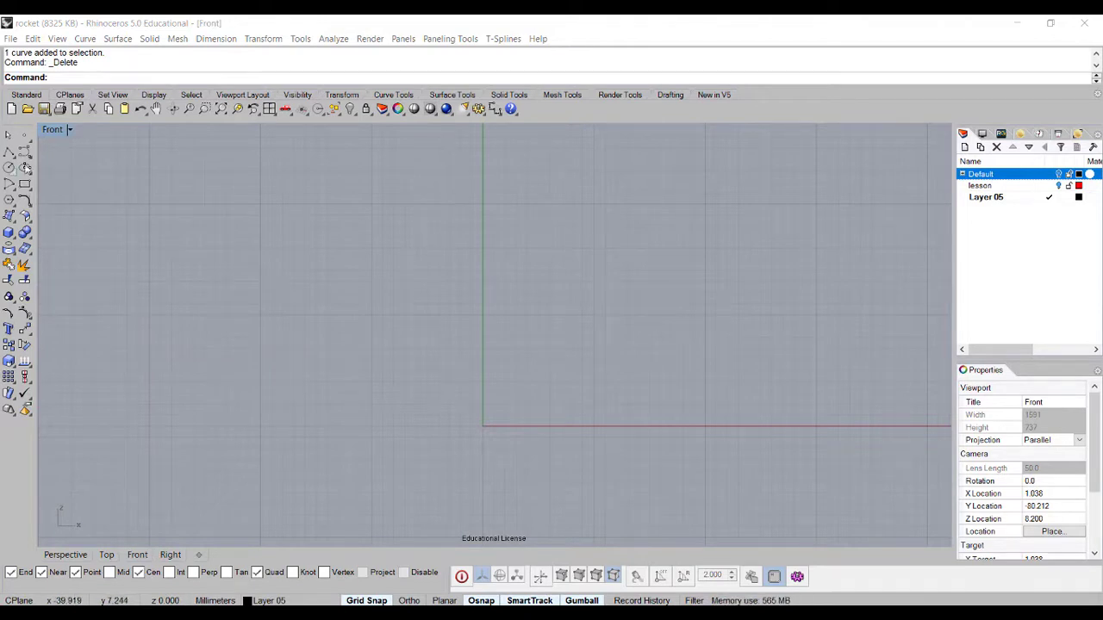
- In Rhinoceros, draw an 8 by 15 mm guide rectangle in the Front view, centred on the vertical axis with its base on the horizontal axis
left_click(25, 183)
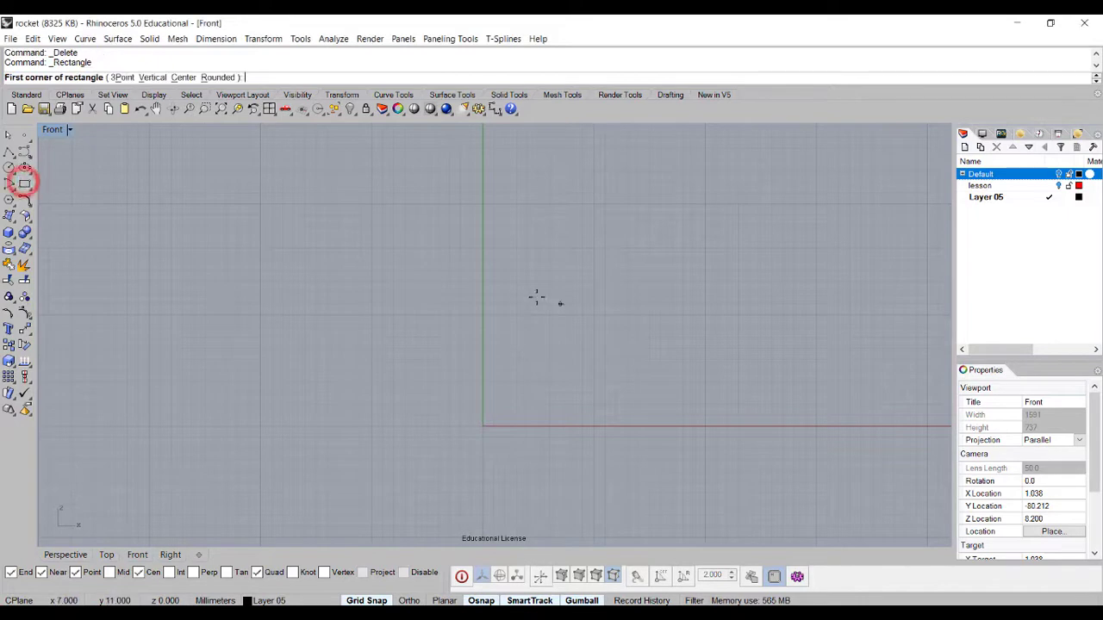
left_click(437, 259)
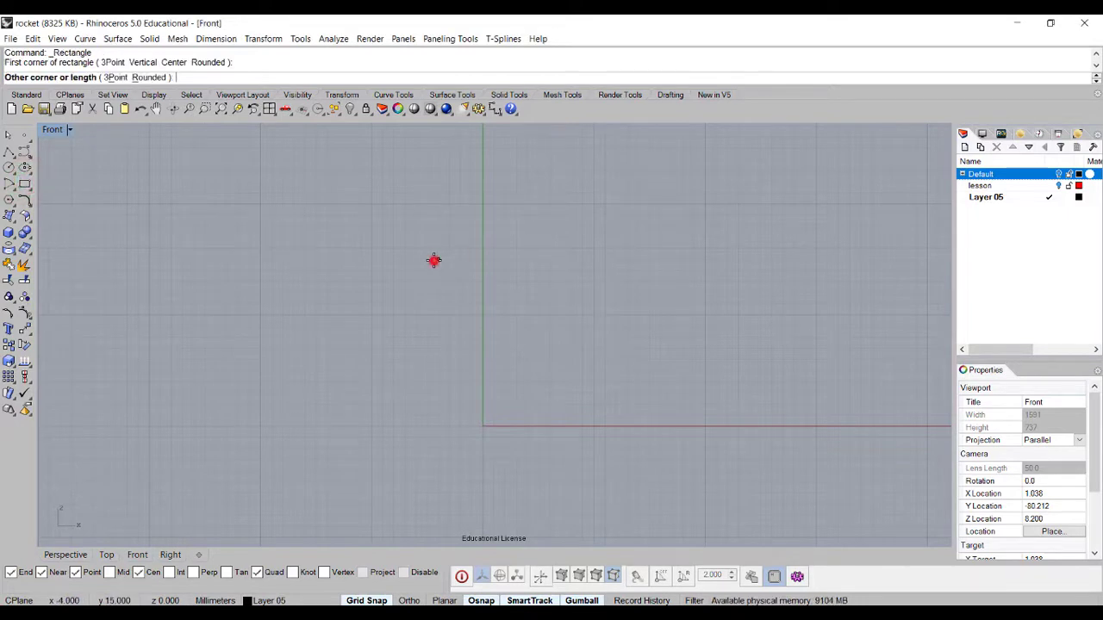
left_click(528, 425)
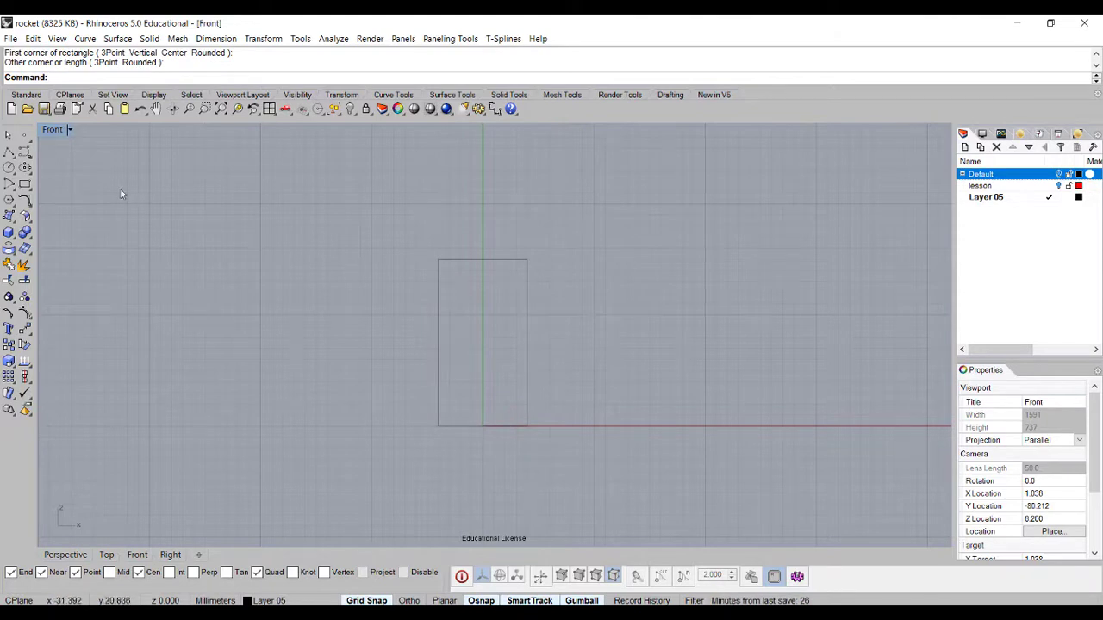
- Turn off the Cen object snap and turn on the Mid object snap for the Curve command
left_click(24, 152)
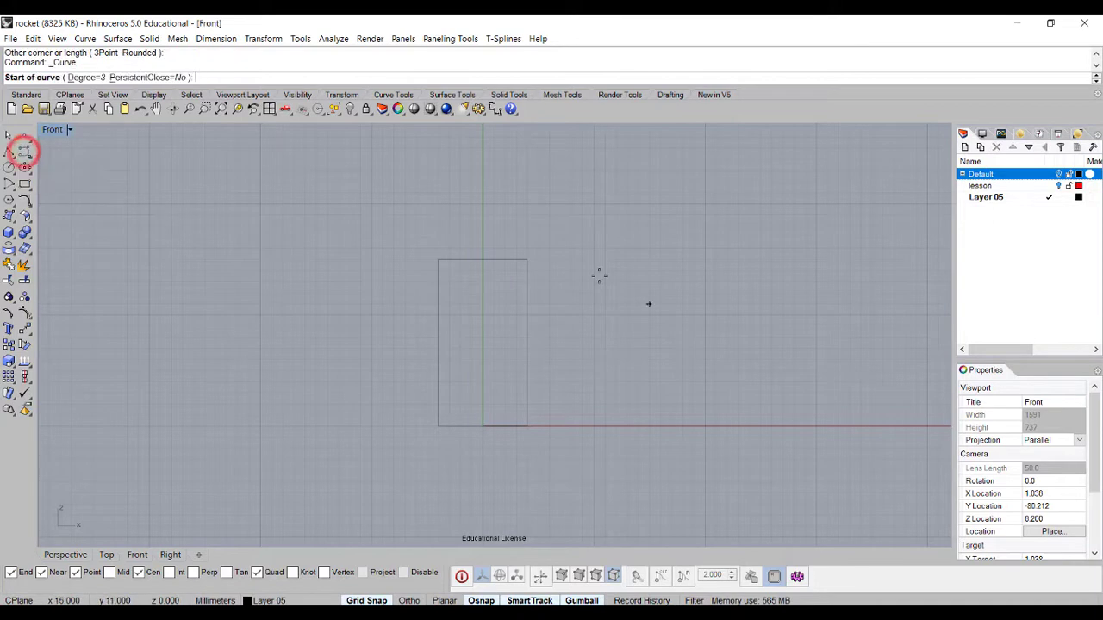
left_click(137, 573)
left_click(481, 259)
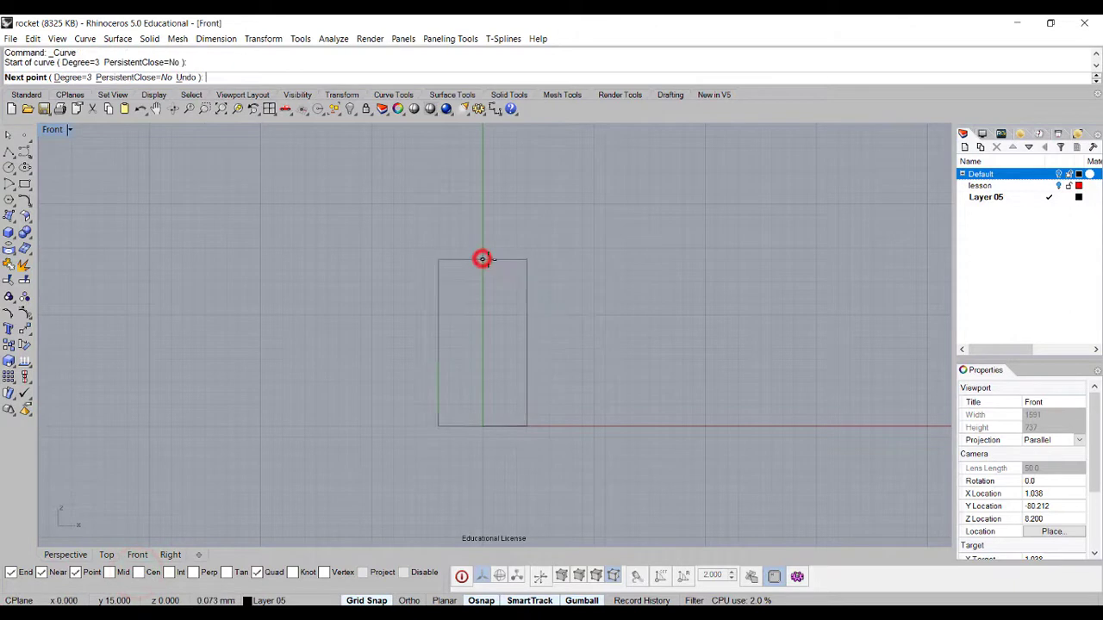
key("Escape")
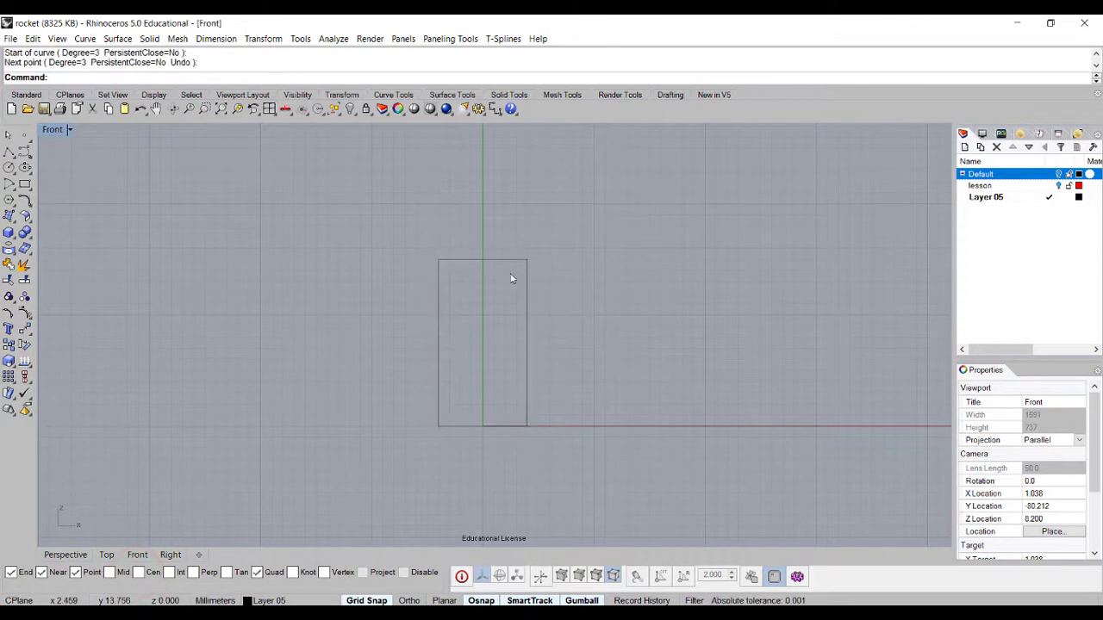
key("Return")
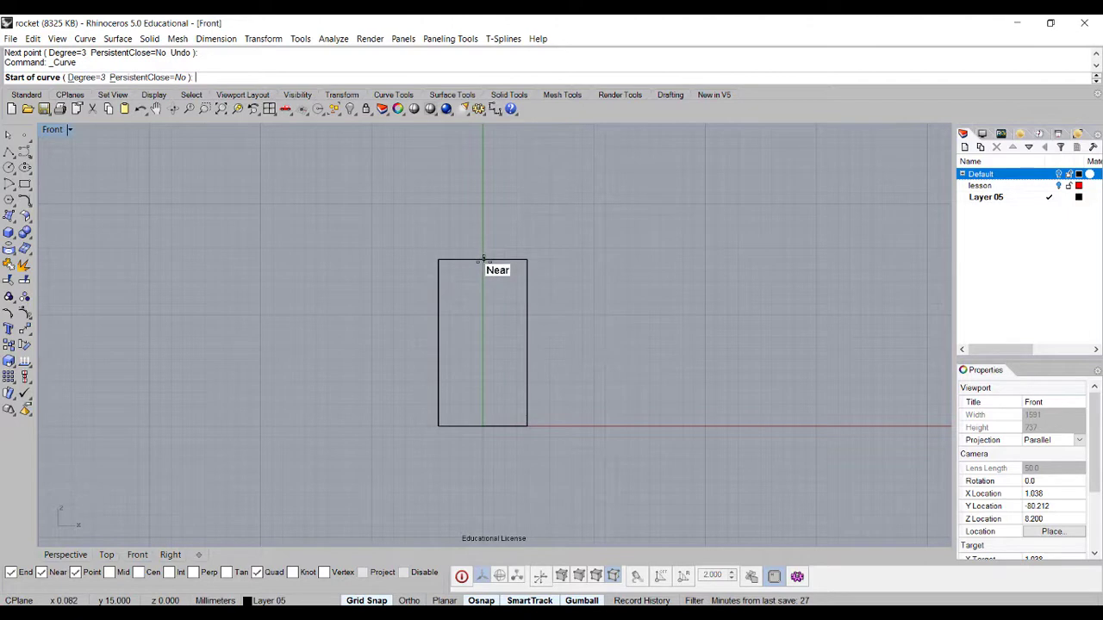
left_click(109, 572)
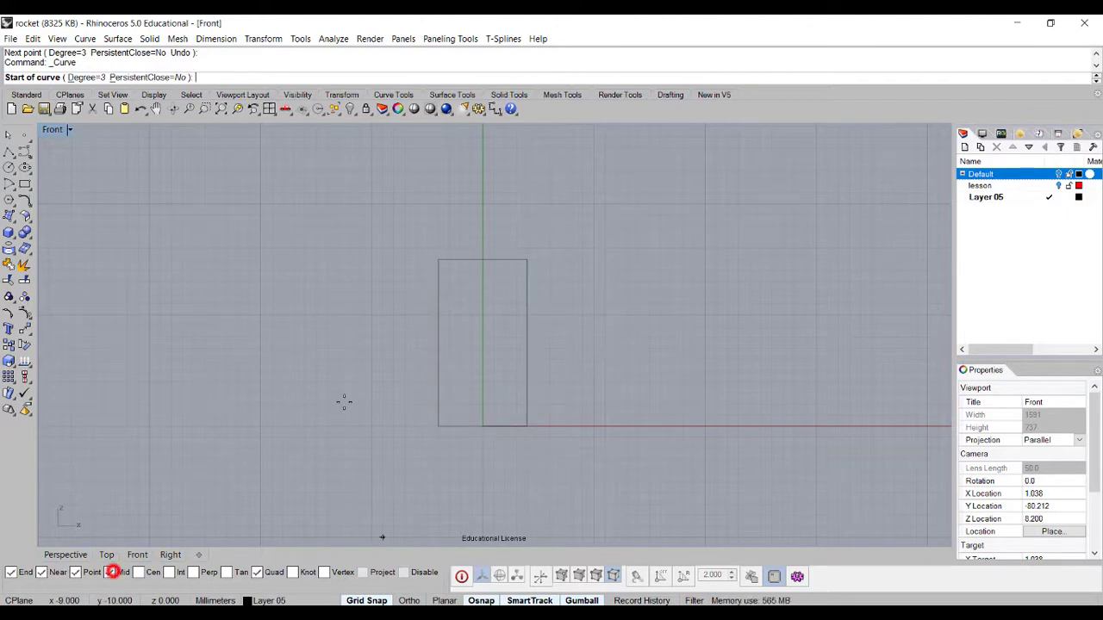
- Draw a degree-3 half-profile curve from the rectangle's top midpoint down its right side to the vertical axis at the base, and select it
left_click(482, 267)
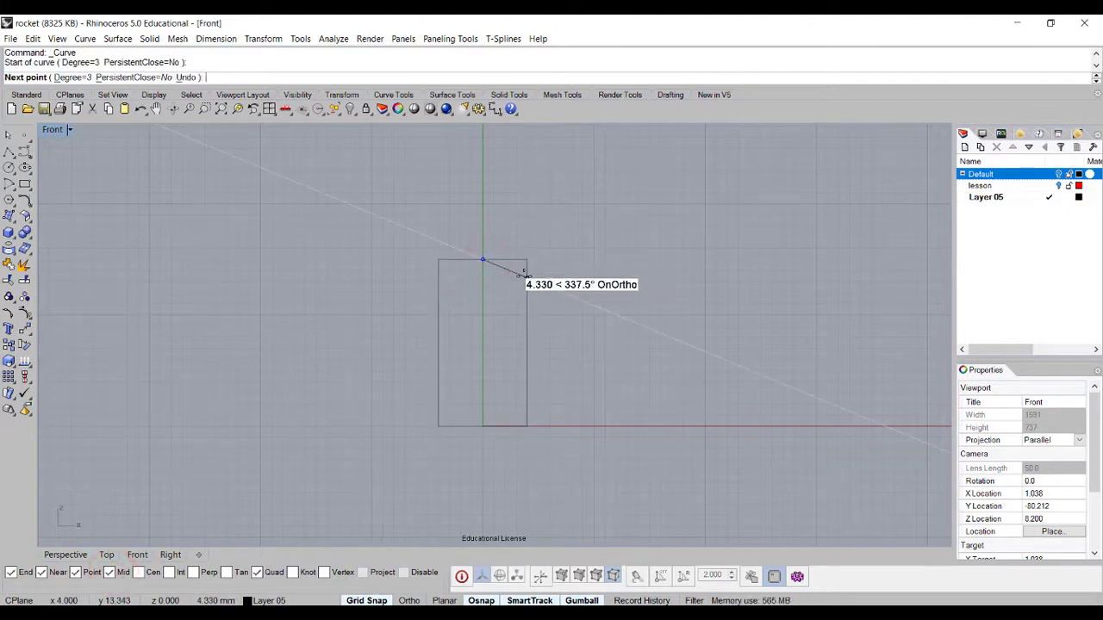
left_click(525, 276)
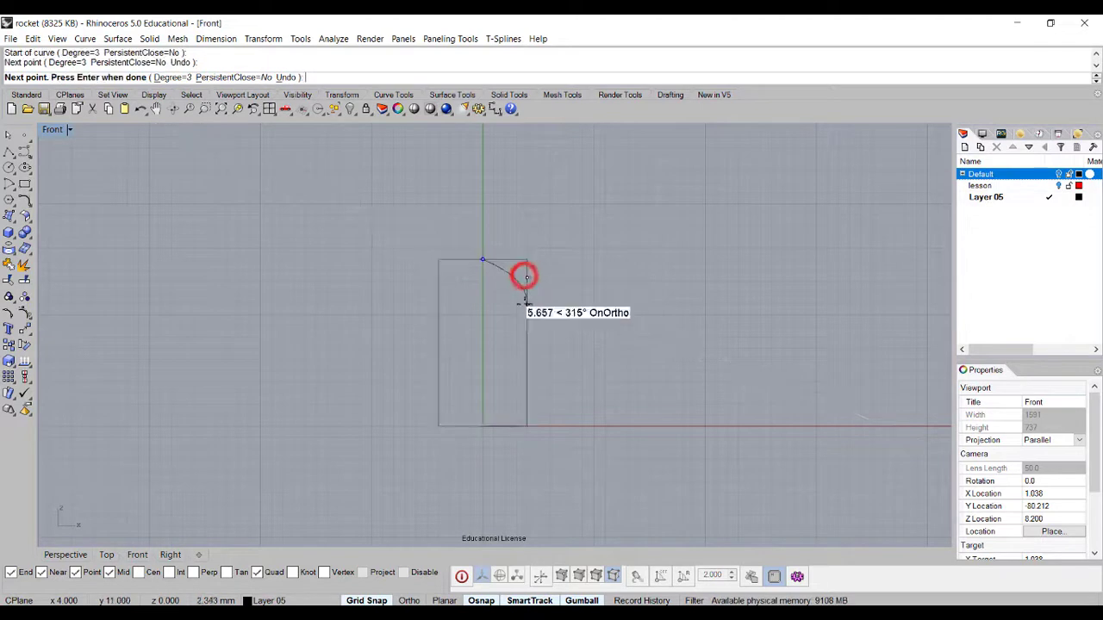
left_click(527, 352)
left_click(527, 392)
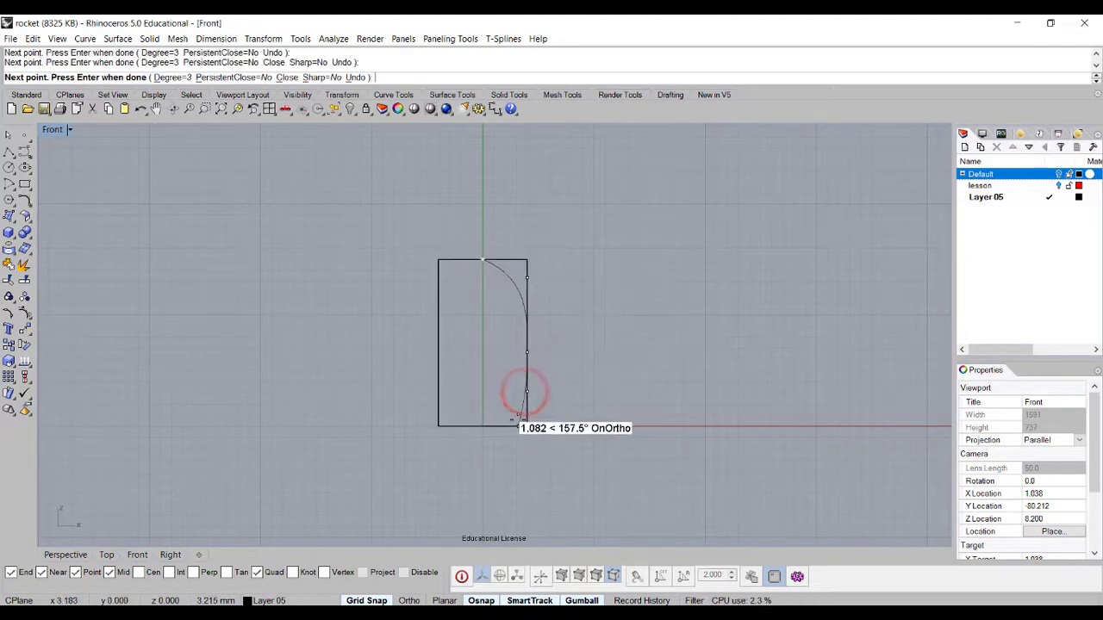
scroll(515, 416, "up", 2)
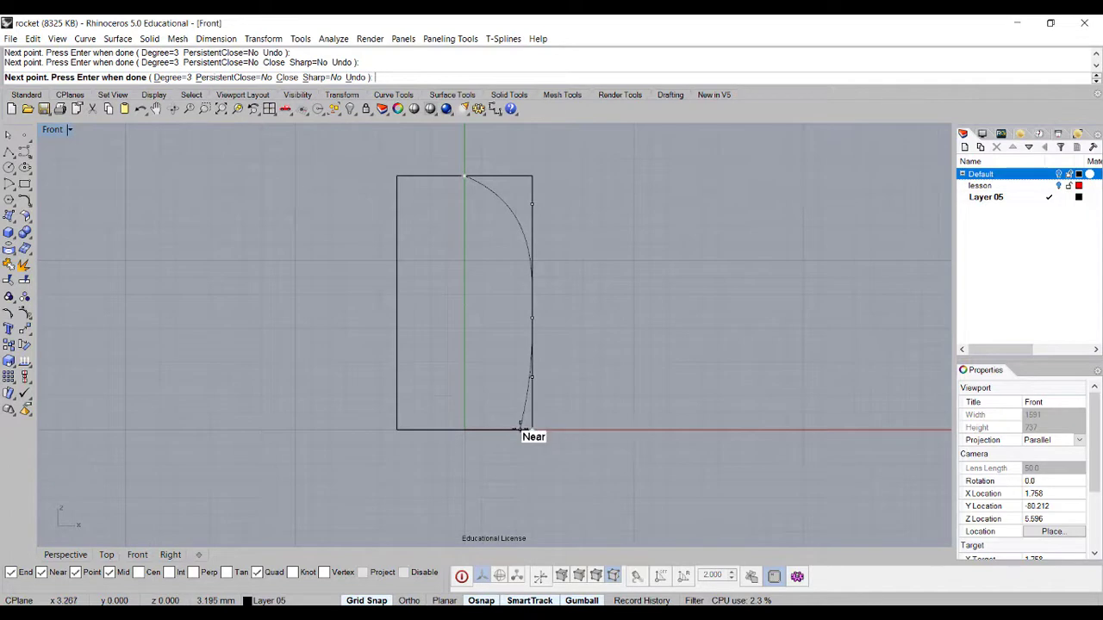
left_click(520, 428)
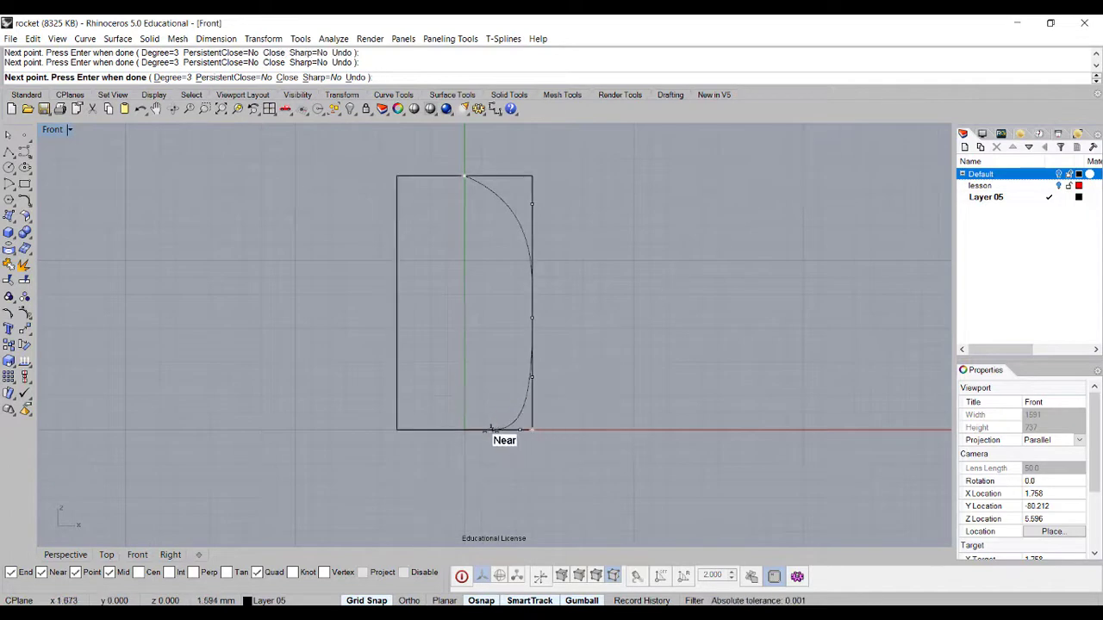
left_click(497, 428)
right_click(460, 430)
left_click(517, 218)
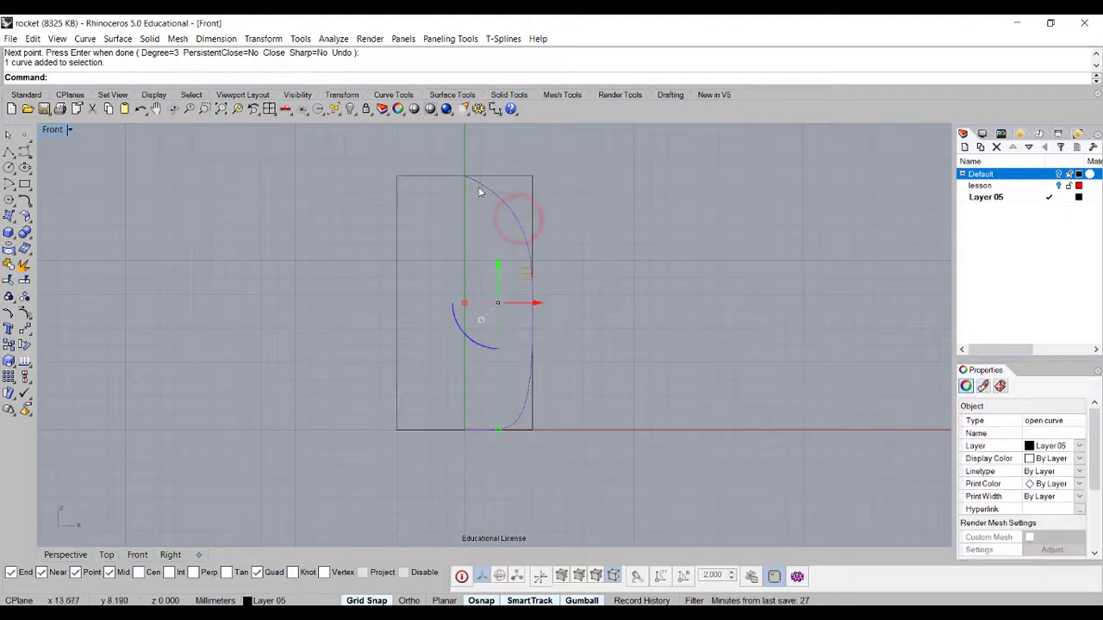
- Hide the guide rectangle in the Perspective view, keeping only the half-profile curve
double_click(51, 130)
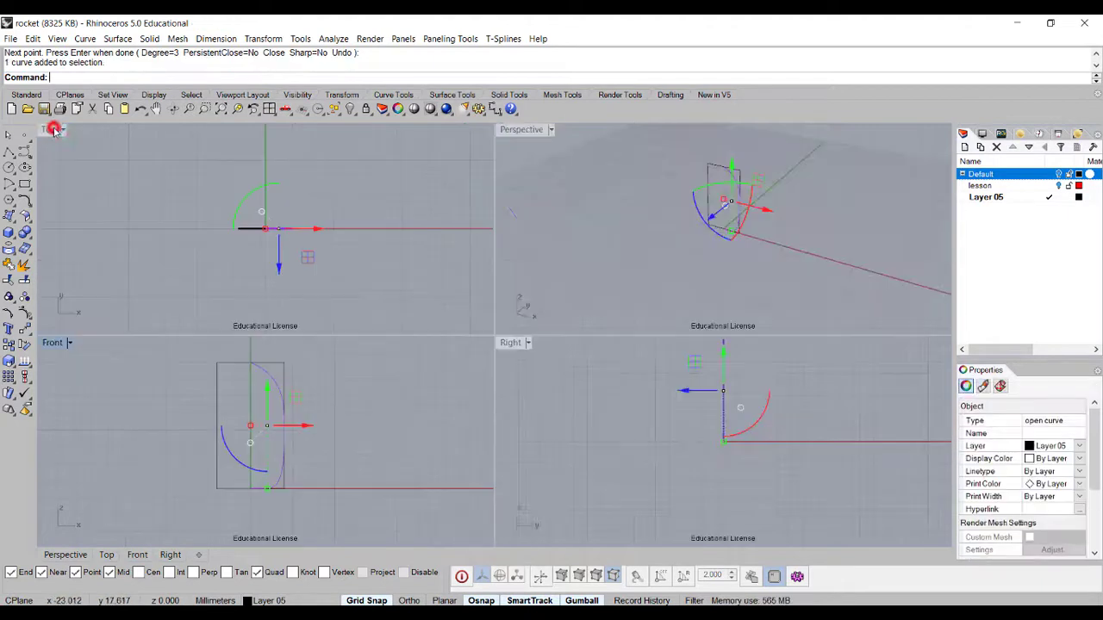
double_click(523, 130)
left_click(633, 245)
right_click_drag(614, 290, 578, 312)
left_click(552, 278)
key("ctrl+h")
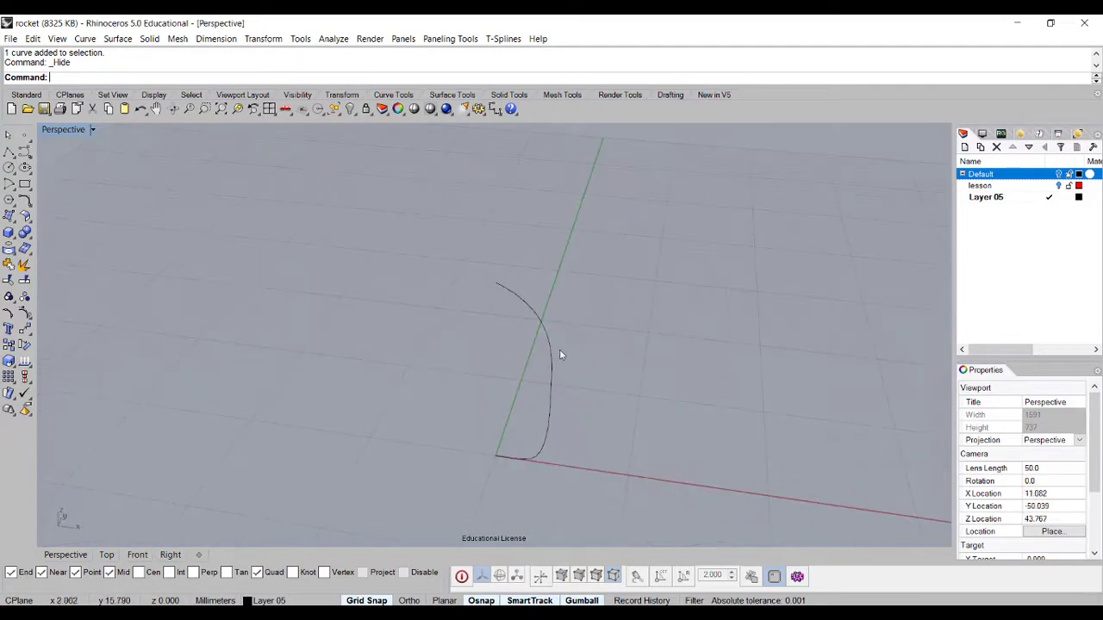
- Revolve the half-profile curve 360 degrees around the axis through its upper and lower endpoints to form the rocket body
right_click_drag(573, 353, 576, 328)
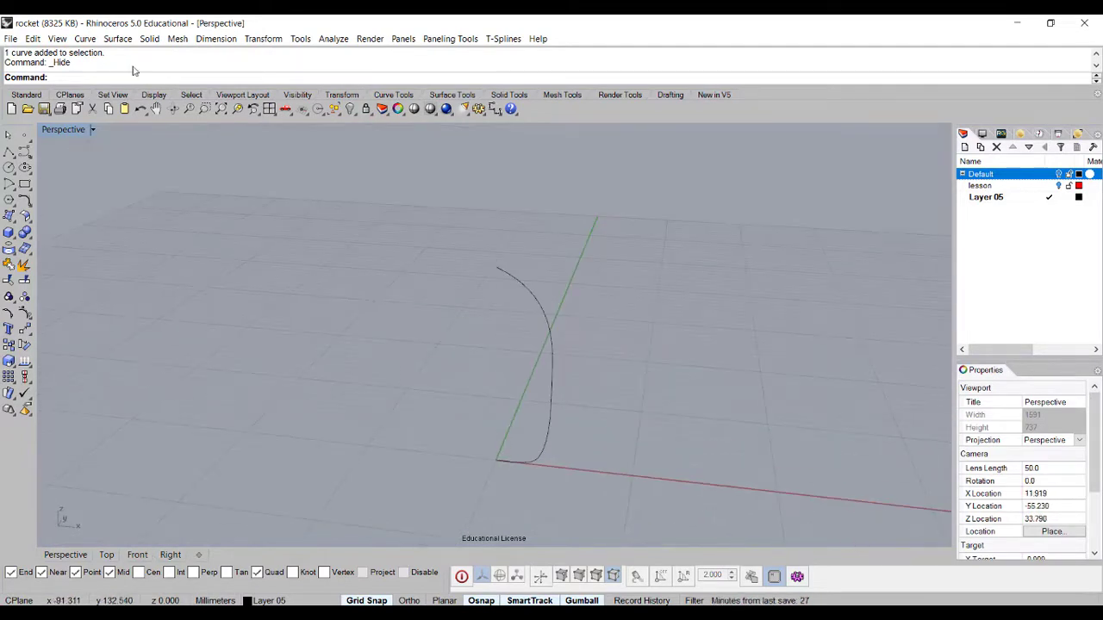
left_click(118, 39)
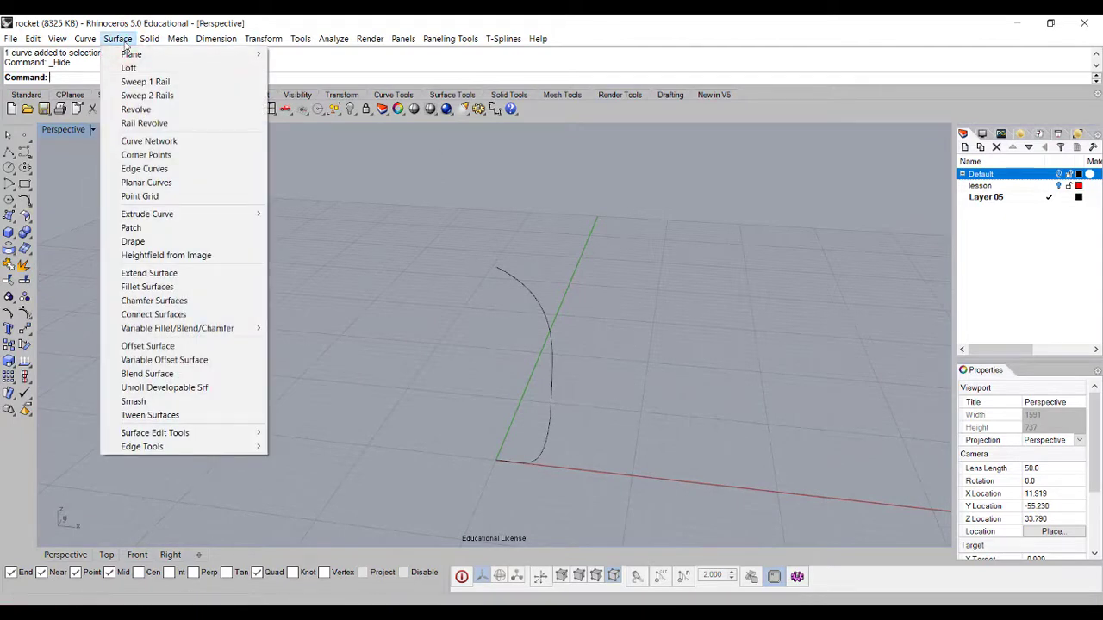
left_click(143, 111)
right_click_drag(621, 422, 584, 383)
left_click(551, 341)
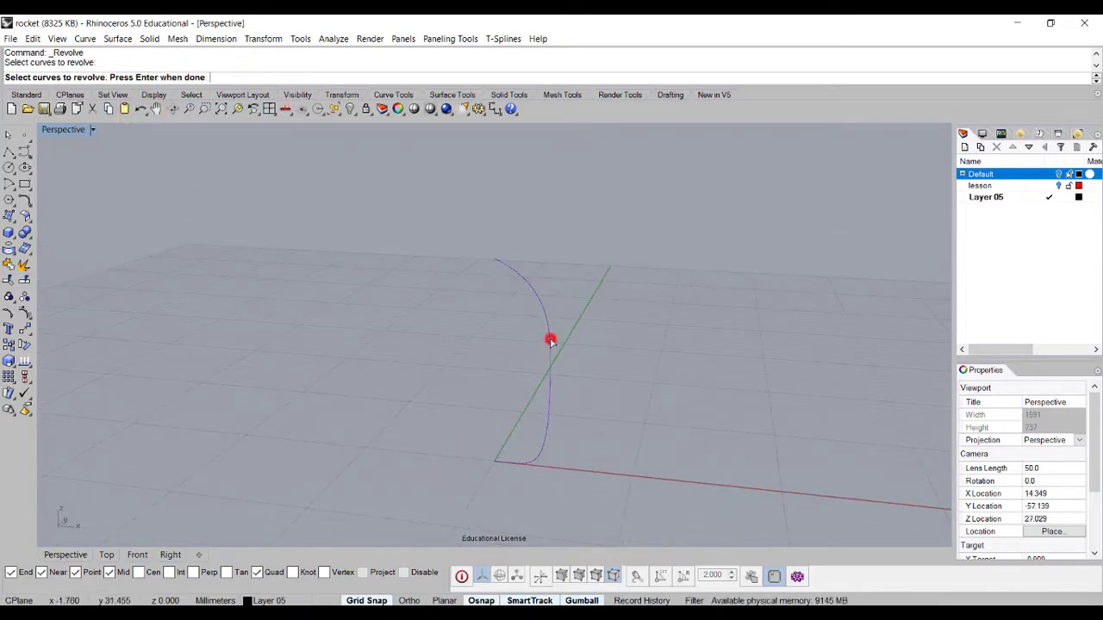
right_click_drag(634, 406, 648, 374)
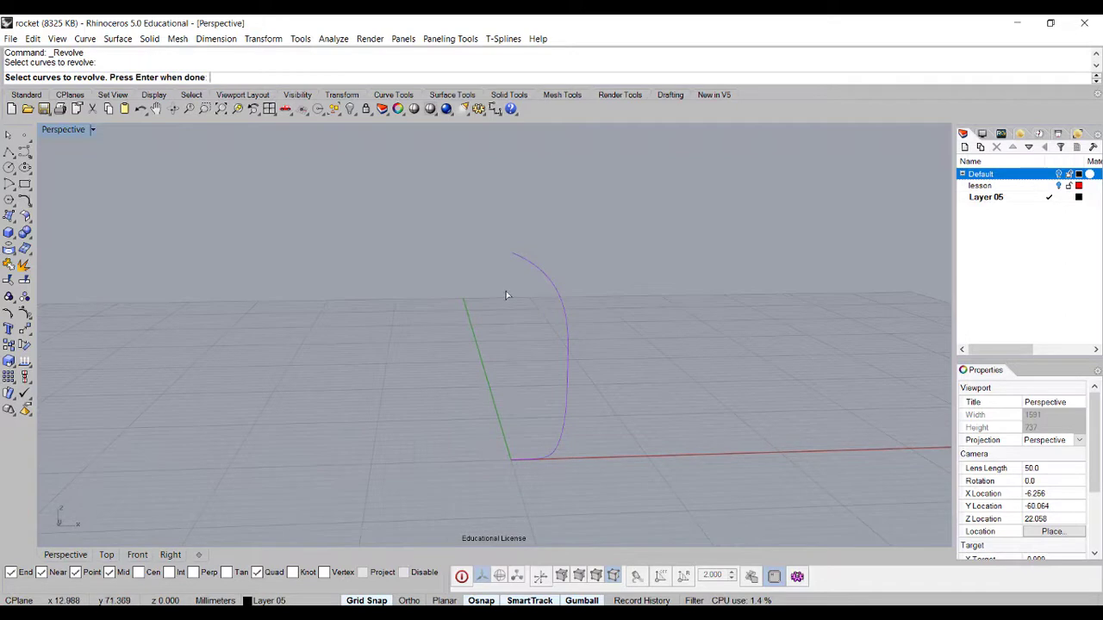
key("Return")
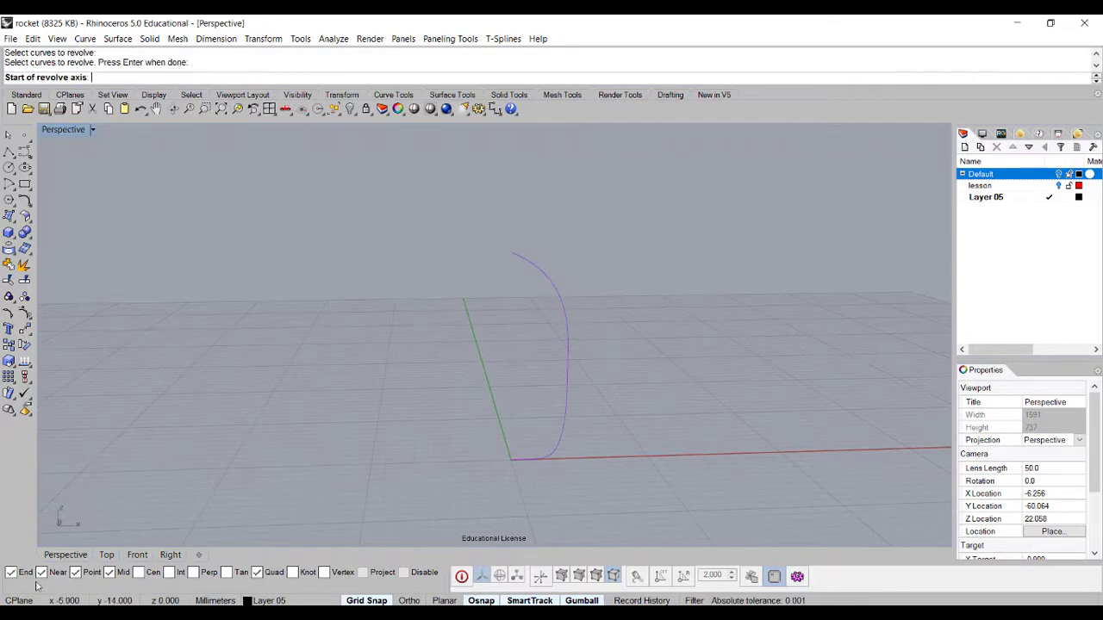
left_click(504, 247)
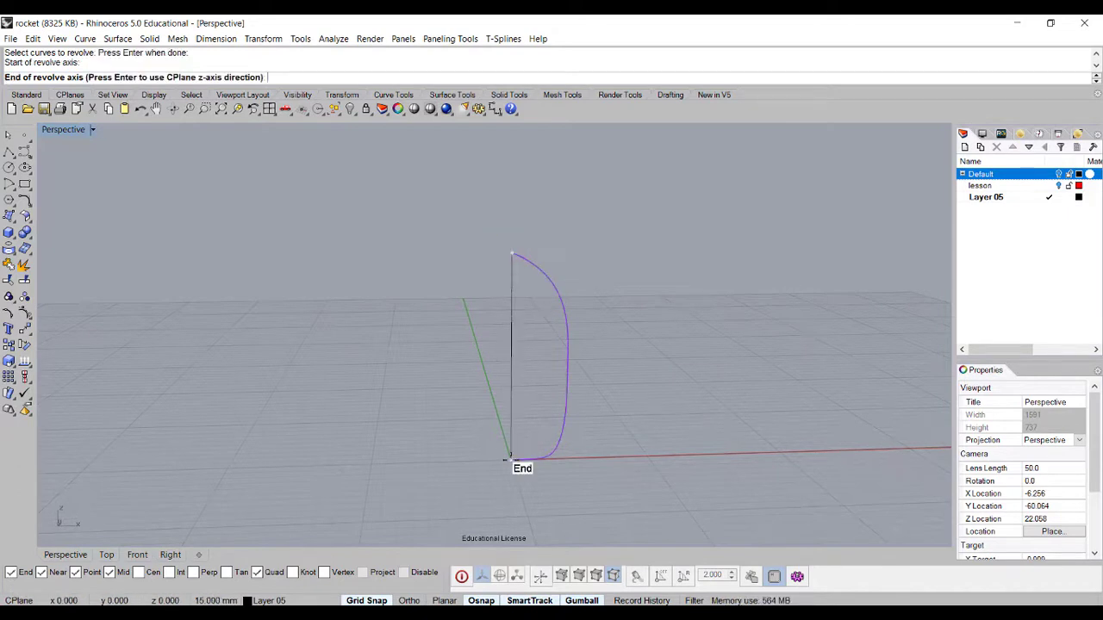
left_click(505, 461)
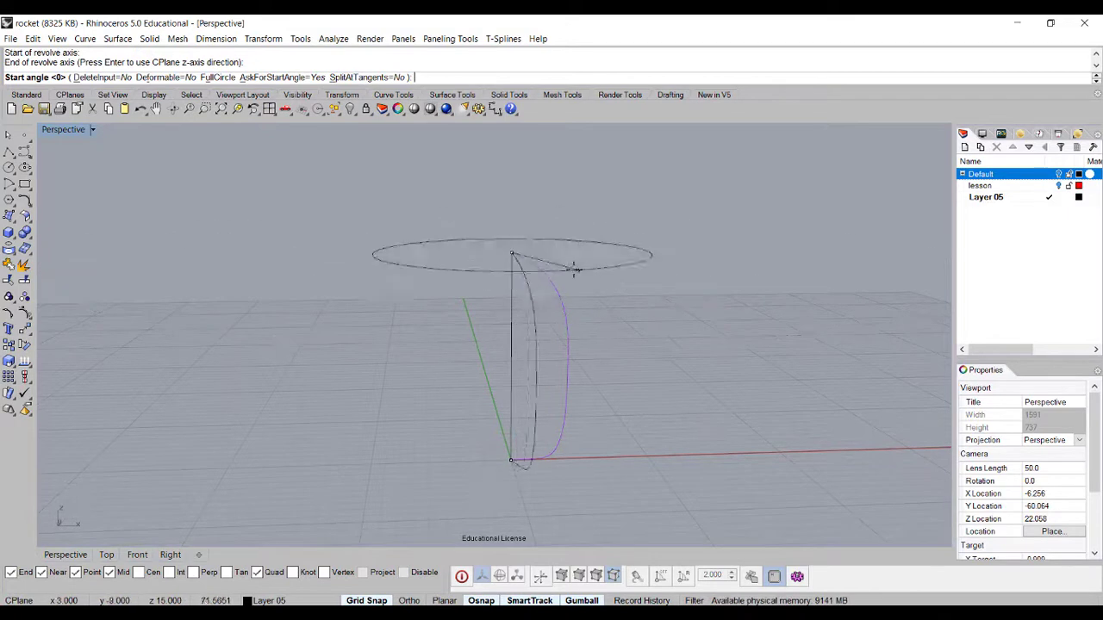
left_click(497, 238)
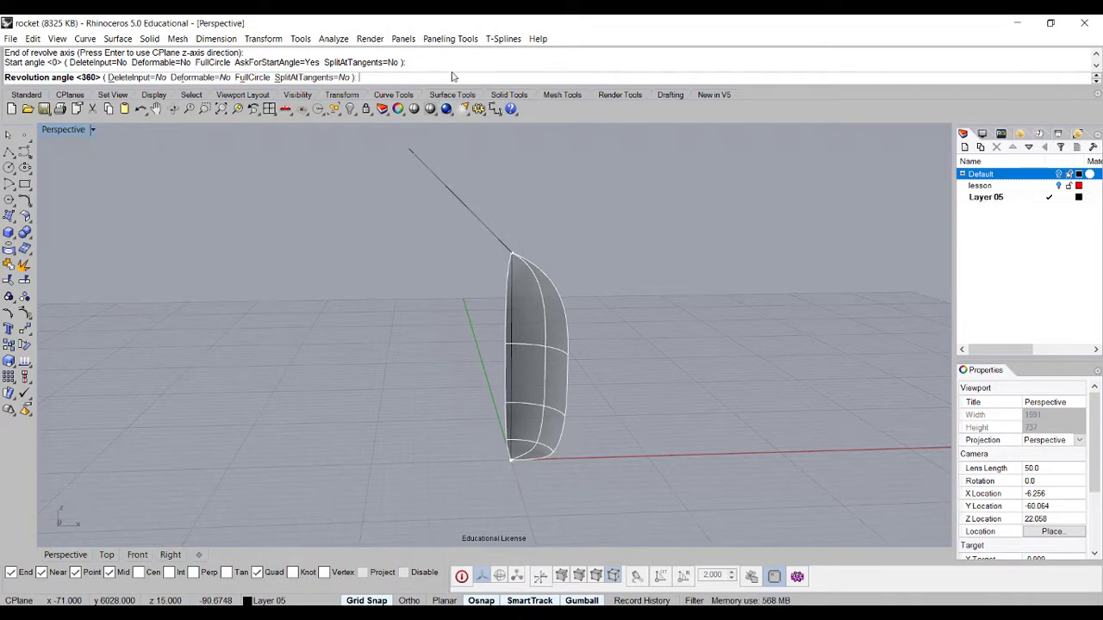
type("360")
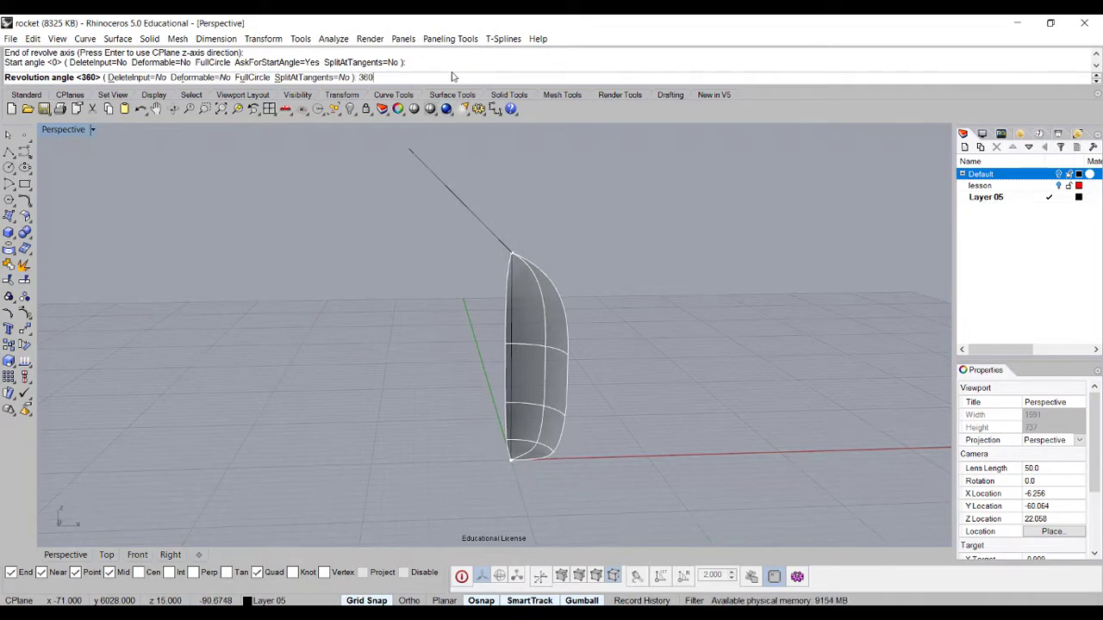
key("Return")
right_click_drag(645, 275, 690, 359)
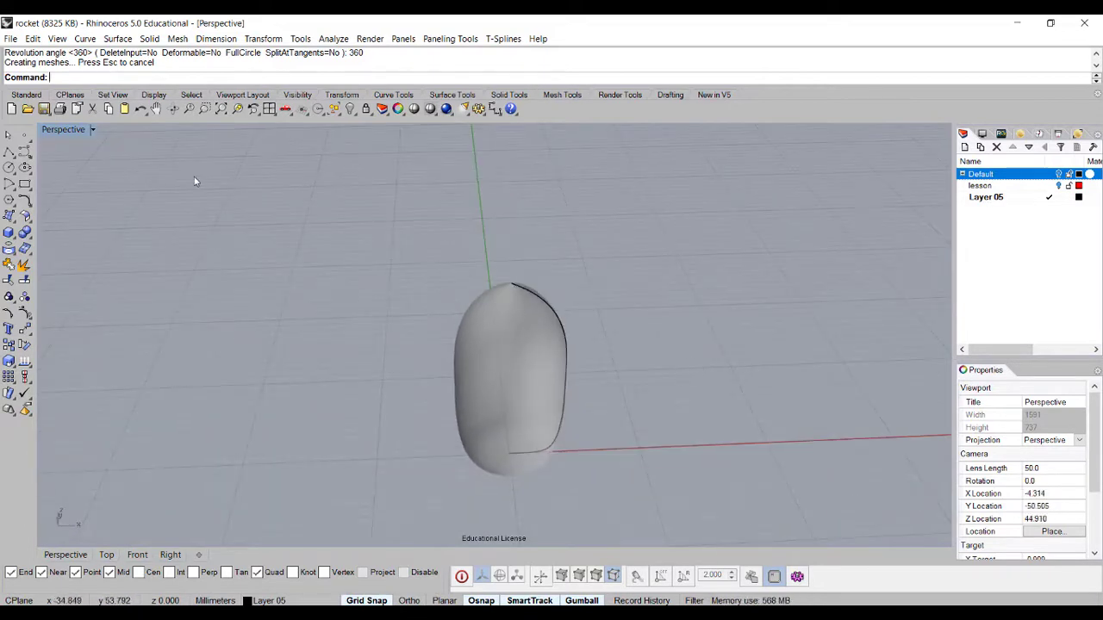
- Show the Default layer briefly to examine the finished rocket as a reference in all four views, and hide it again
double_click(69, 131)
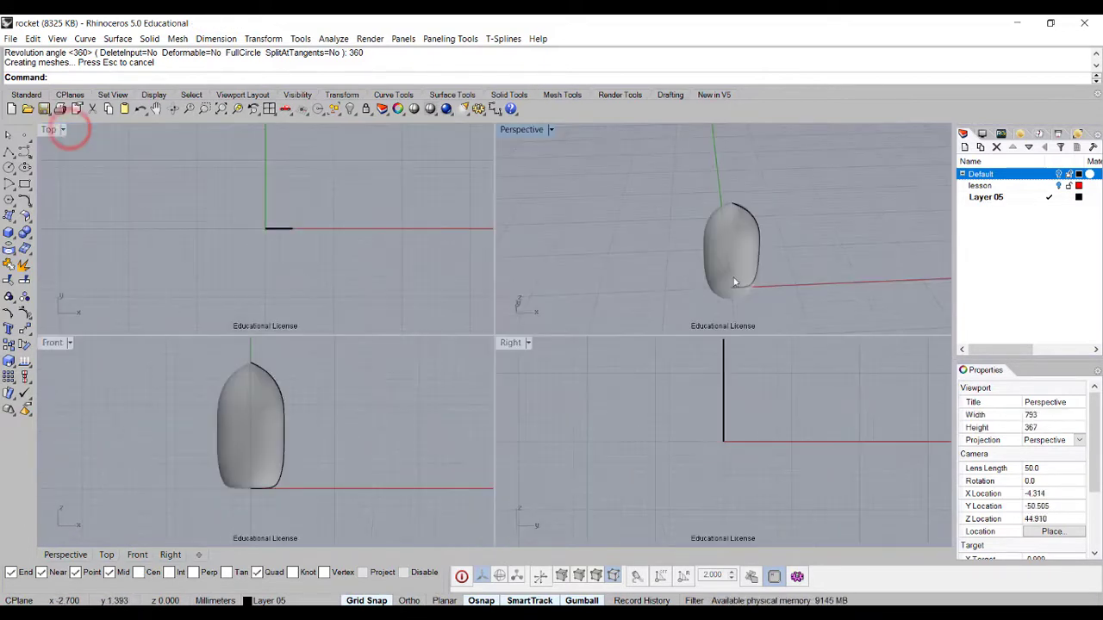
right_click_drag(742, 277, 767, 245)
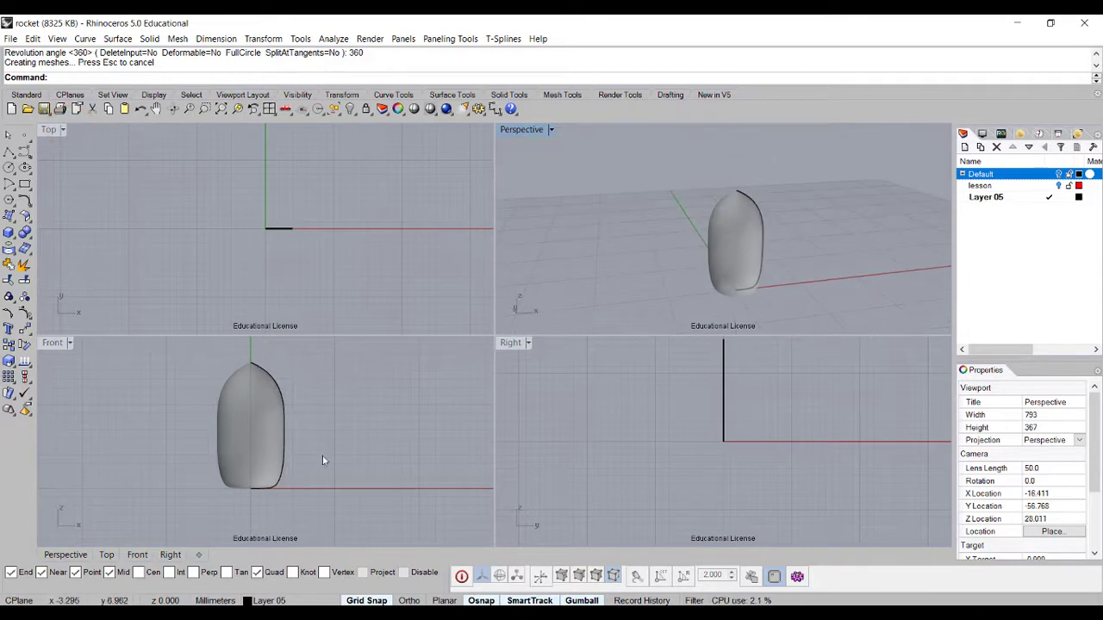
right_click_drag(326, 272, 299, 262)
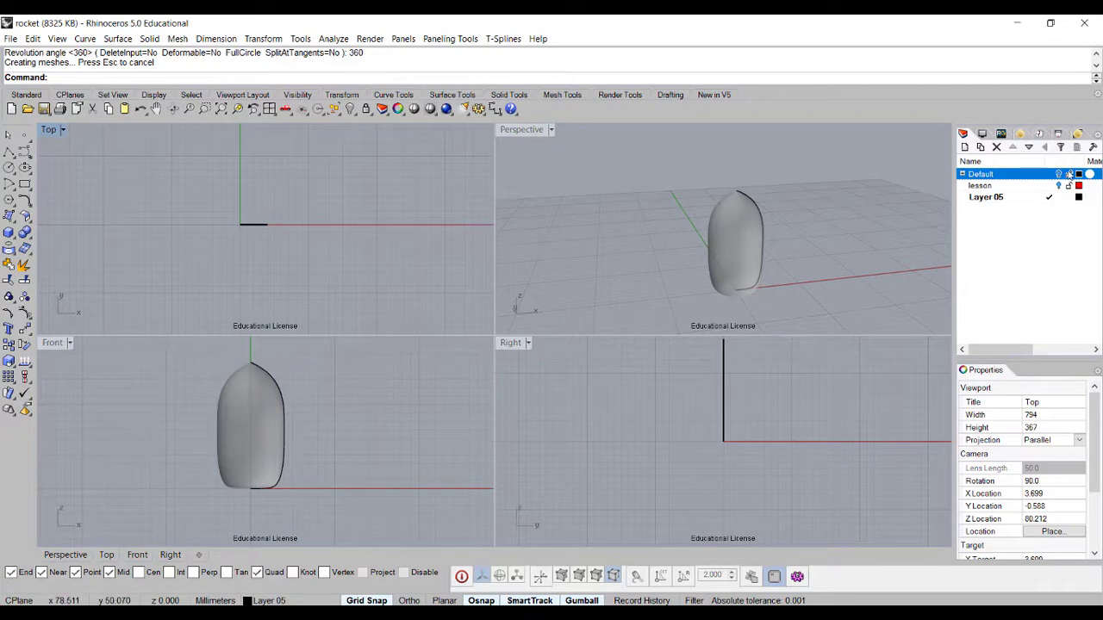
left_click(1061, 174)
right_click_drag(896, 259, 801, 246)
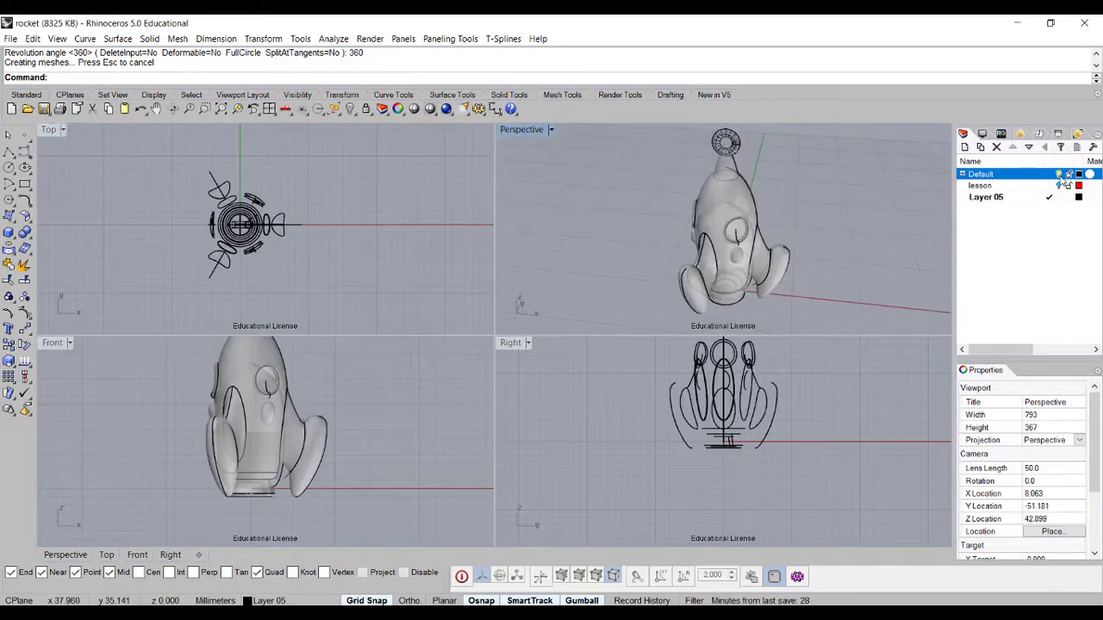
left_click(1059, 175)
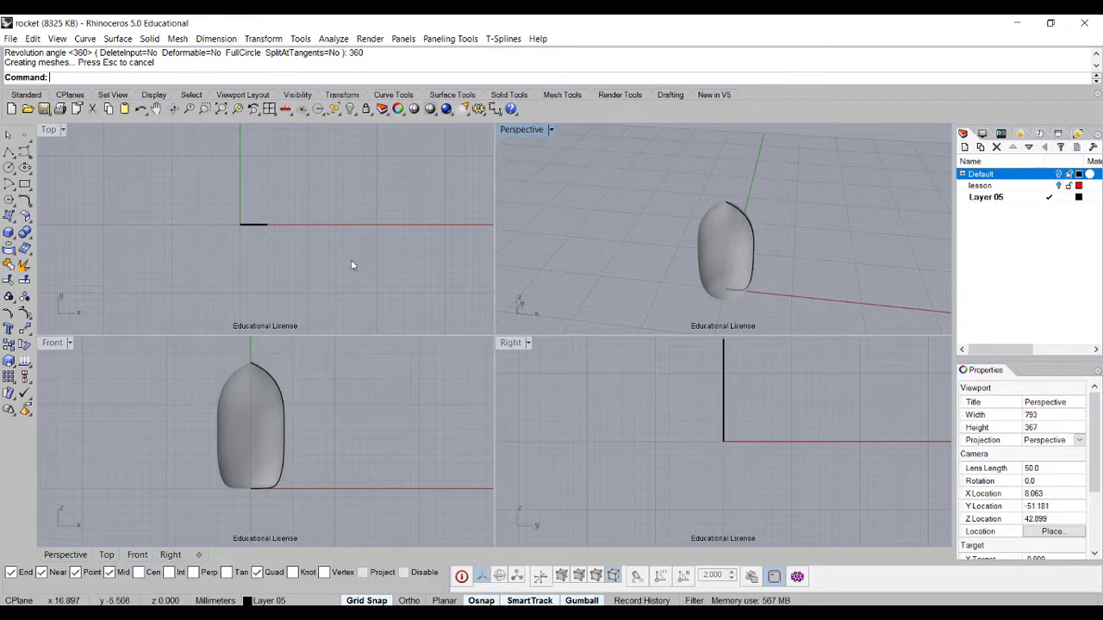
- Create a sphere about 4 mm in diameter to the right of the rocket body in the Front view
right_click_drag(330, 247, 317, 245)
right_click_drag(732, 234, 774, 293)
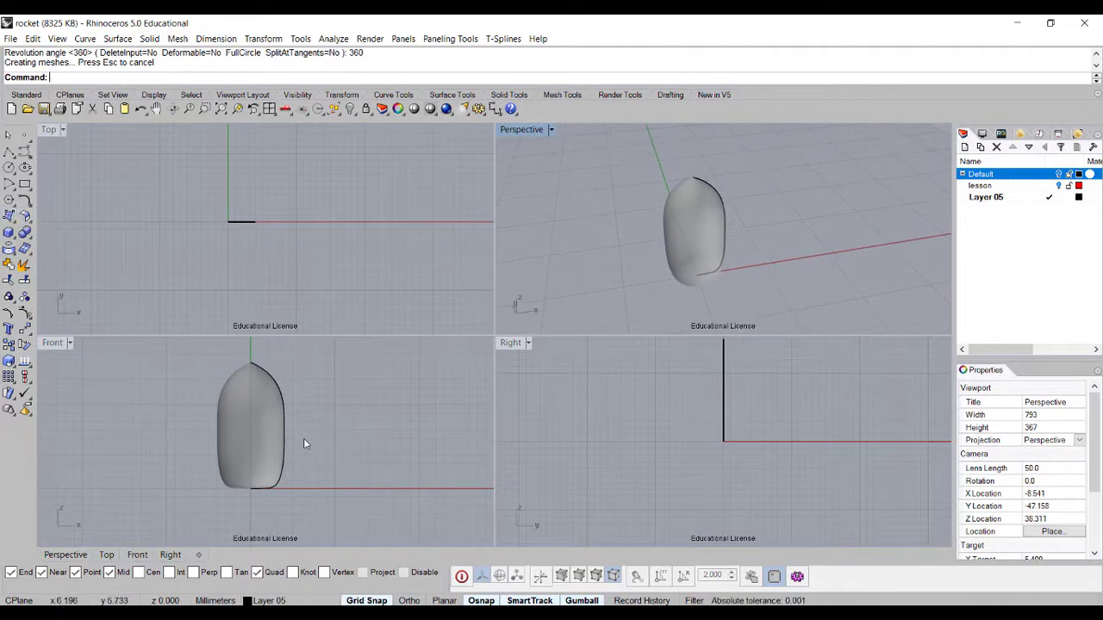
left_click(8, 232)
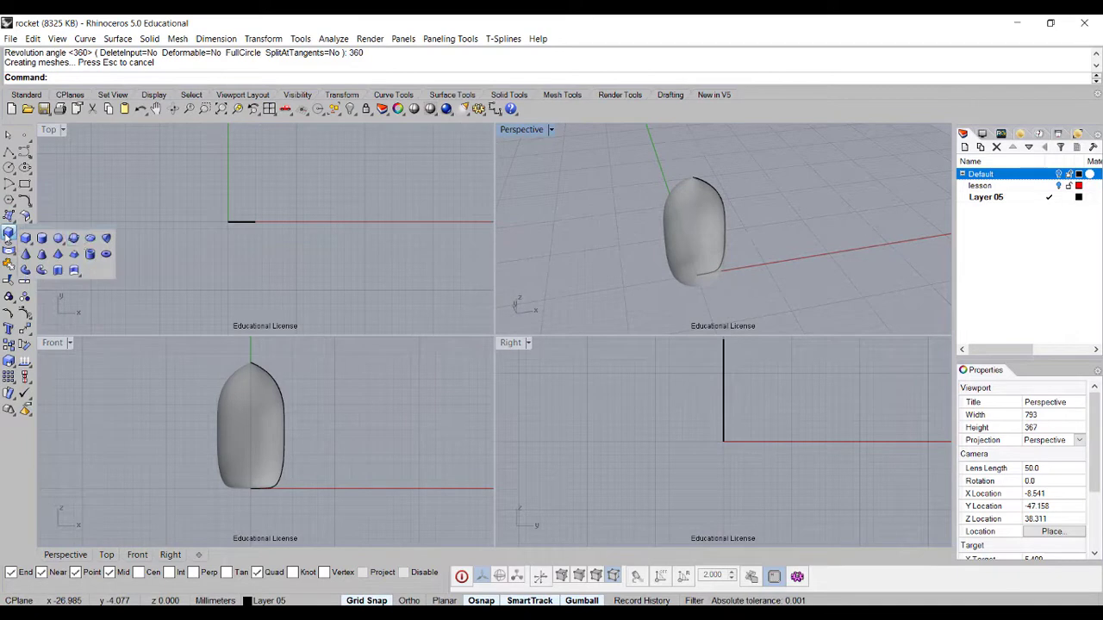
left_click(58, 239)
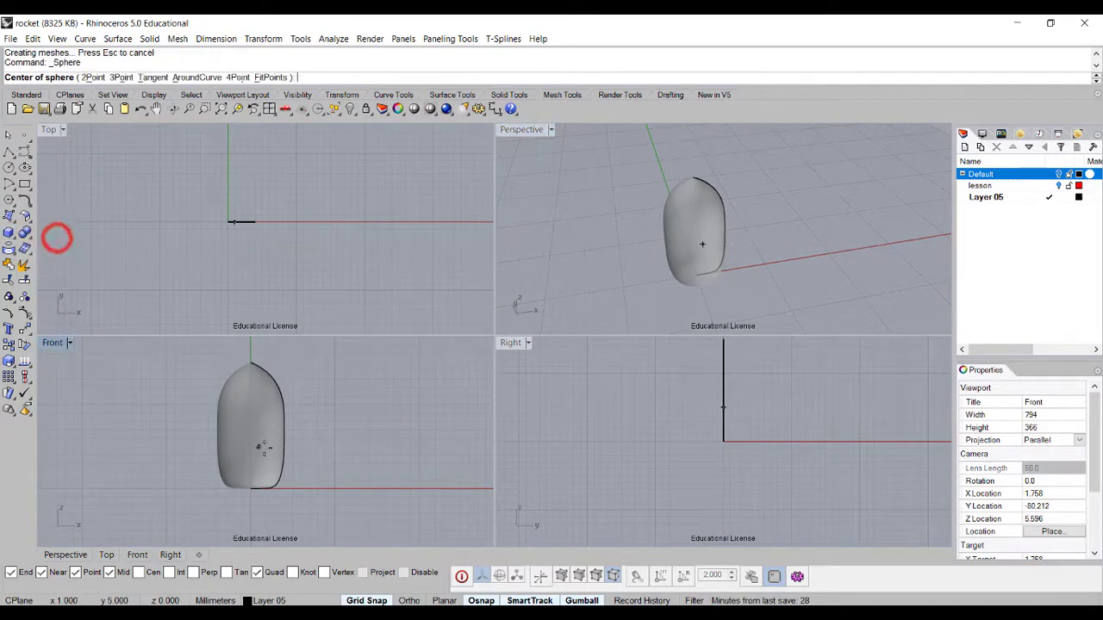
left_click(333, 462)
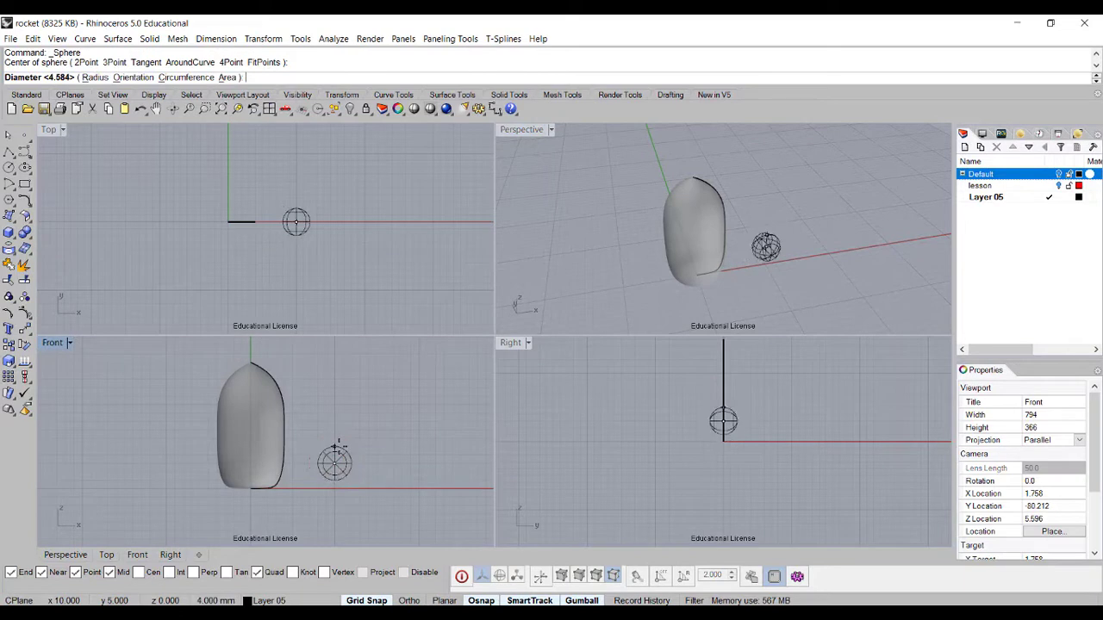
left_click(337, 445)
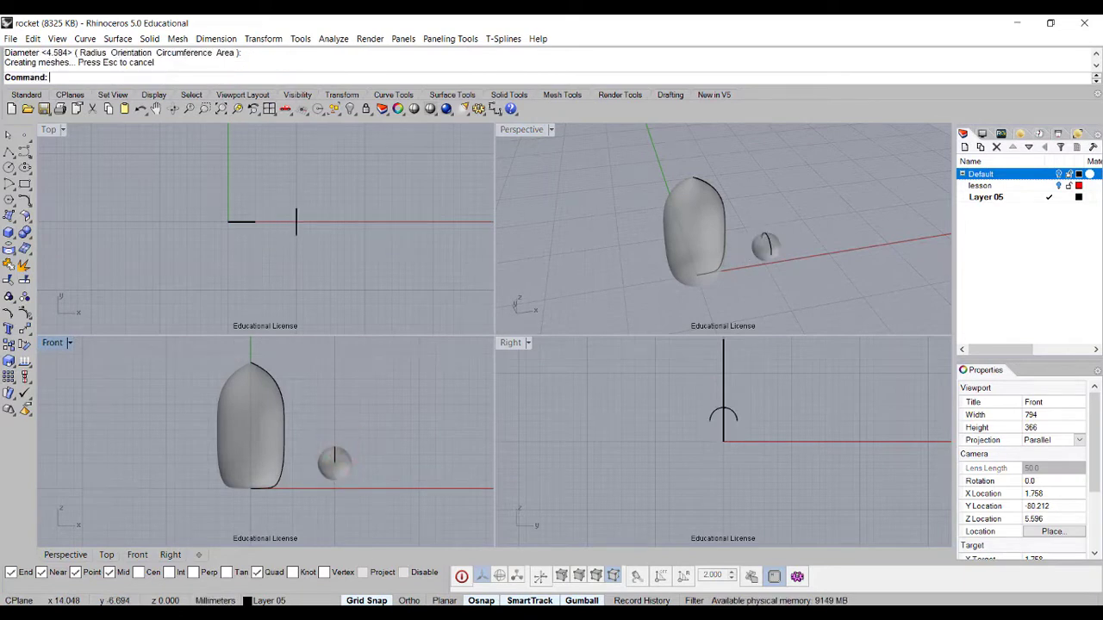
- Scale the sphere taller vertically and slightly narrower horizontally in the Front view to make an elongated ellipsoid
left_click(332, 486)
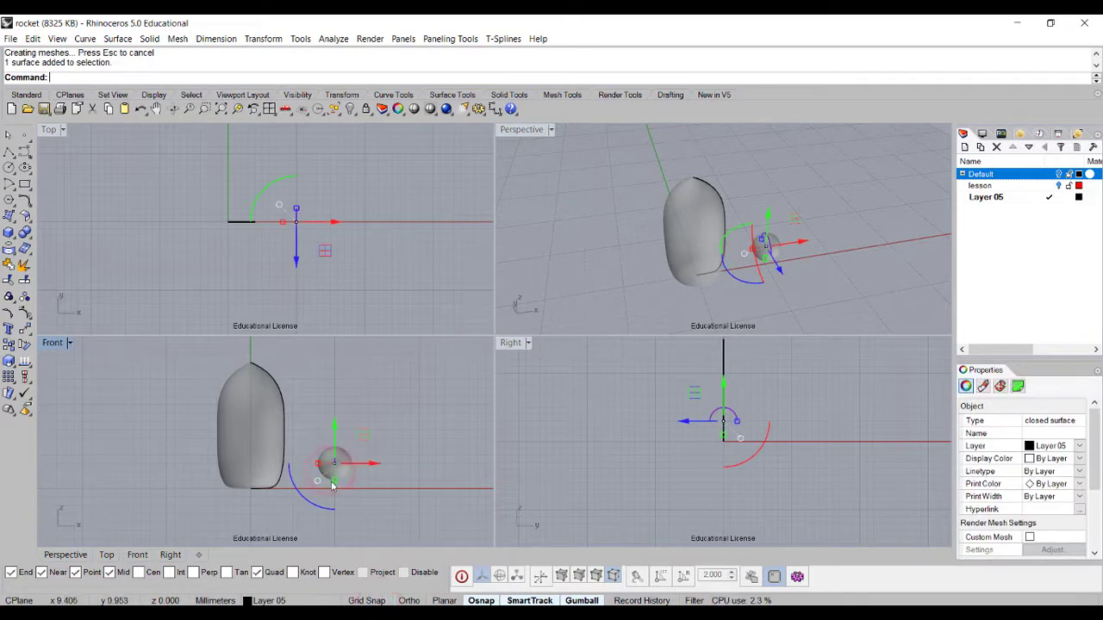
left_click_drag(334, 480, 335, 509)
scroll(319, 465, "up", 4)
mouse_move(318, 466)
left_mouse_down()
mouse_move(339, 458)
mouse_move(333, 478)
mouse_move(348, 516)
mouse_move(330, 460)
mouse_move(306, 465)
left_mouse_up()
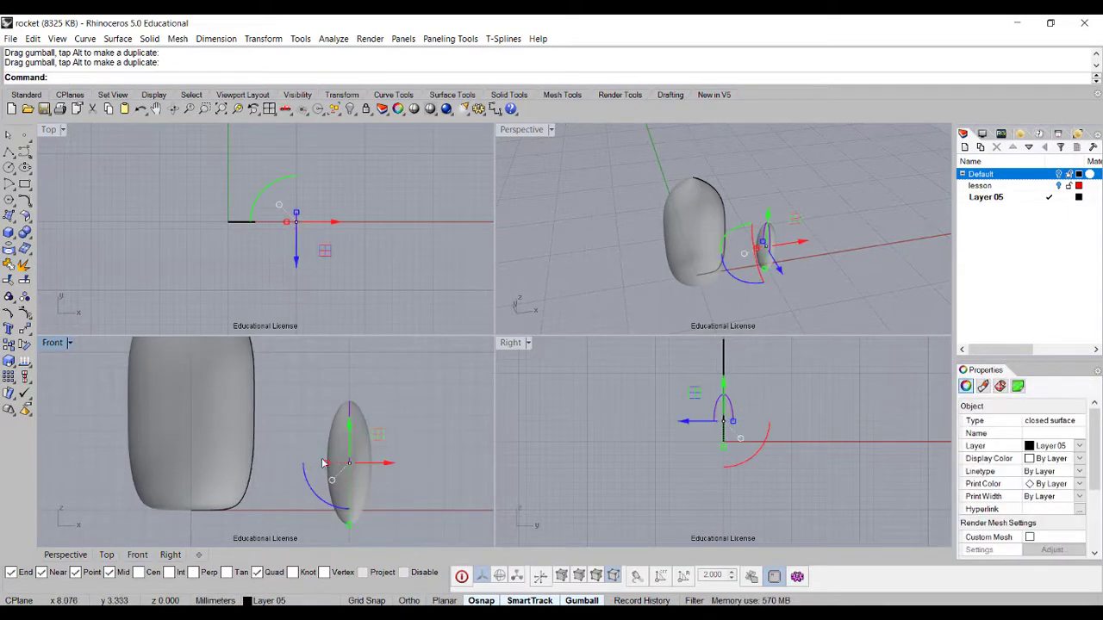
left_click(326, 465)
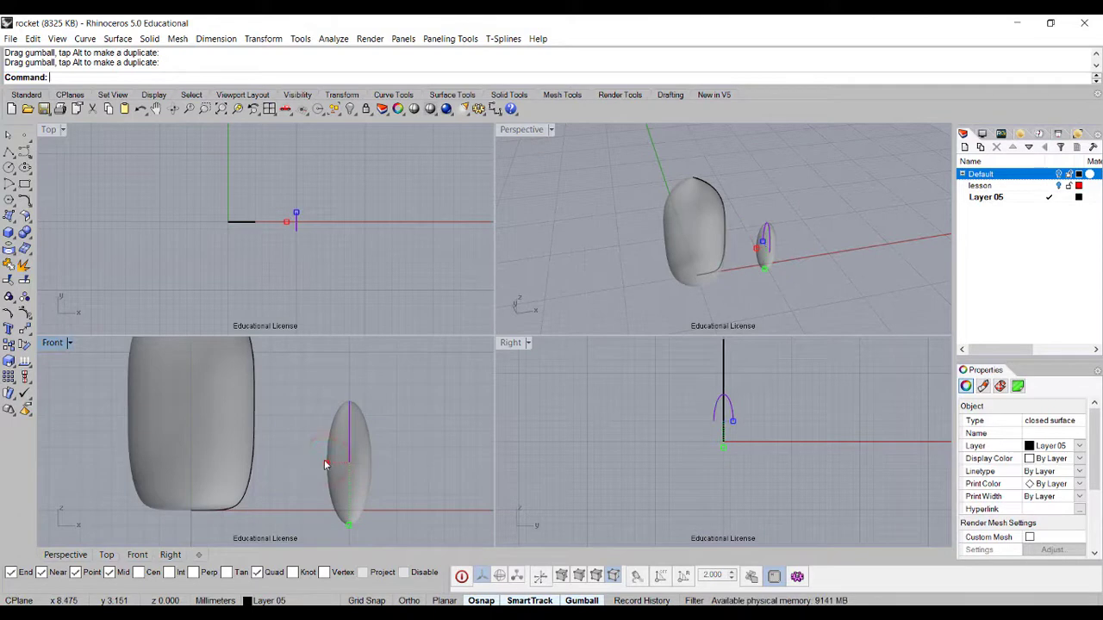
left_click_drag(326, 465, 325, 465)
left_click(349, 524)
right_click_drag(411, 479, 387, 427)
left_click(351, 440)
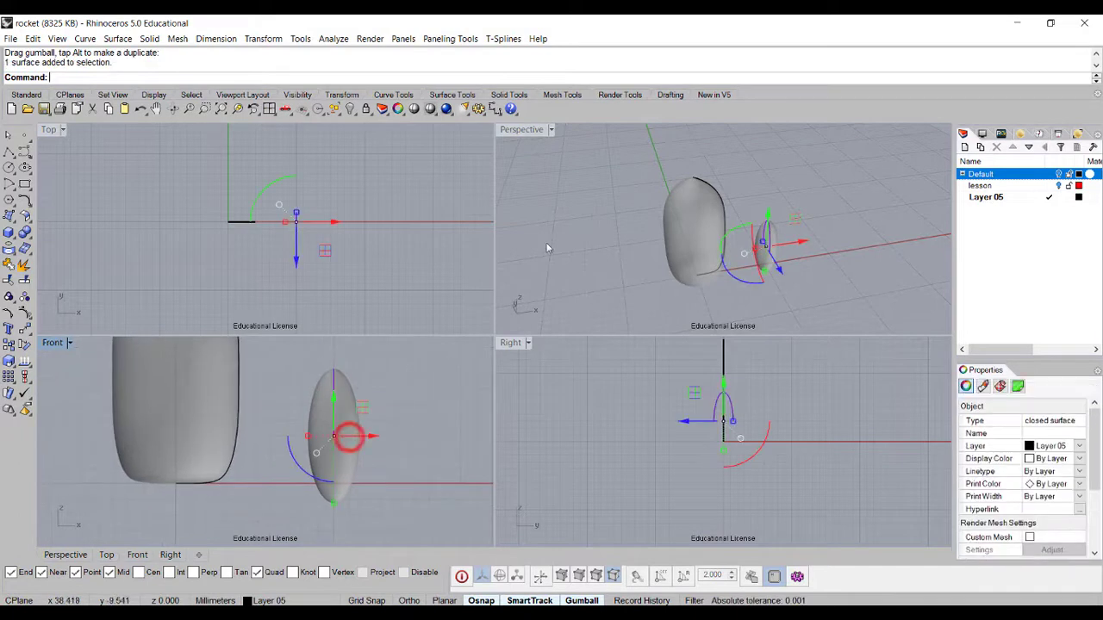
- Move the ellipsoid along the X axis to the left side of the rocket body
right_click_drag(578, 237, 698, 183)
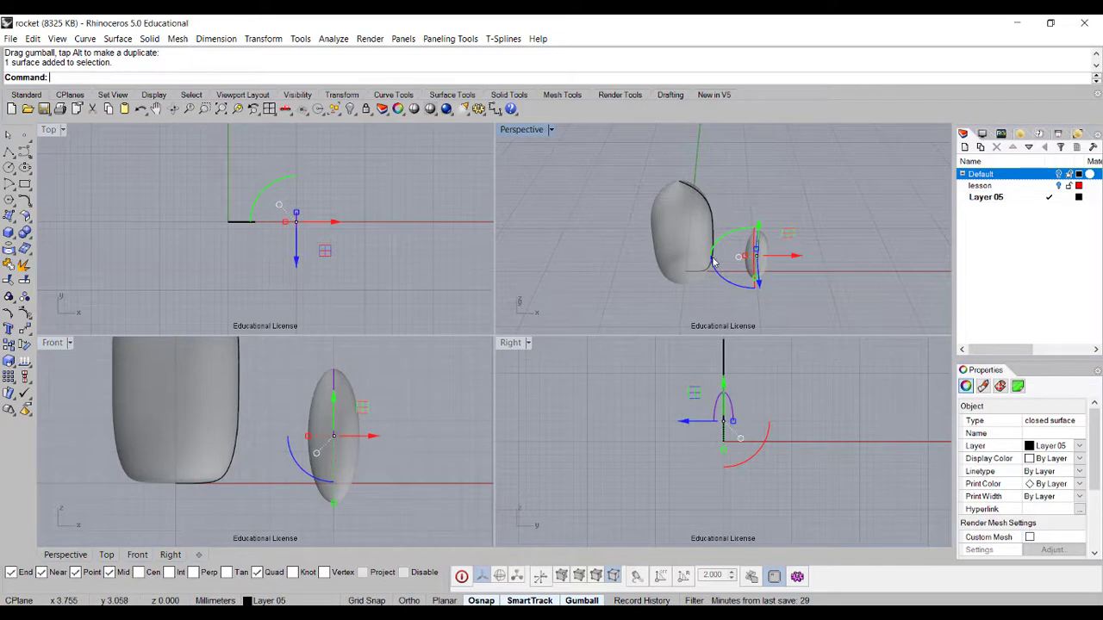
left_click_drag(798, 258, 676, 273)
right_click_drag(676, 273, 718, 247)
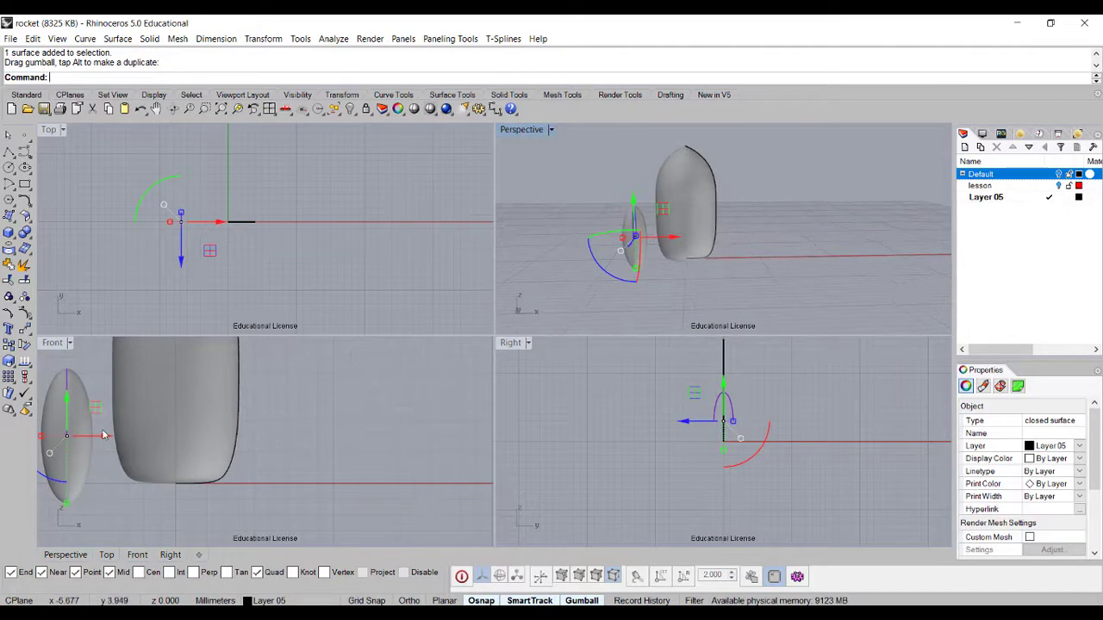
- Tilt the ellipsoid in the Front view so its lower end leans toward the rocket body, and move it slightly down
right_click_drag(107, 436, 368, 477)
scroll(365, 460, "up", 3)
double_click(48, 344)
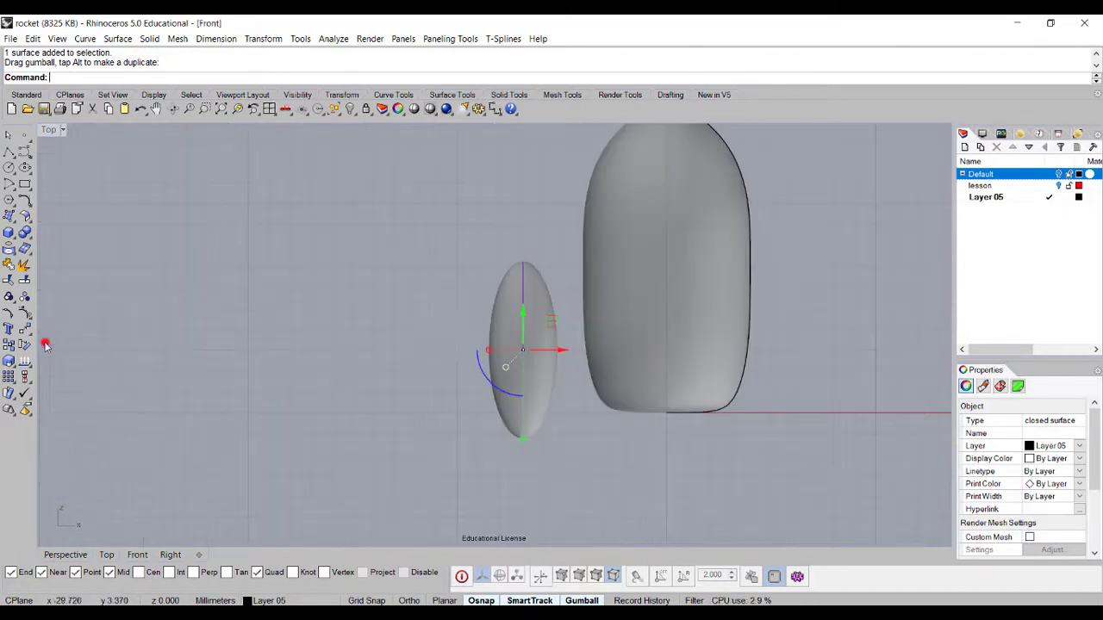
right_click_drag(438, 328, 406, 341)
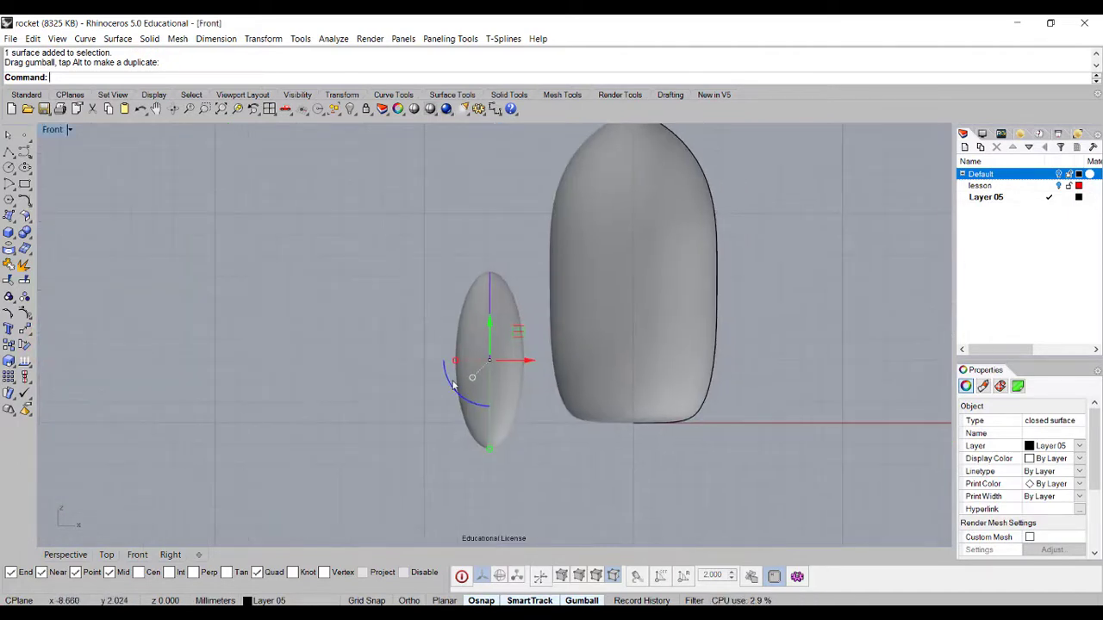
mouse_move(449, 383)
left_mouse_down()
mouse_move(461, 392)
mouse_move(429, 379)
mouse_move(460, 392)
left_mouse_up()
left_click_drag(482, 324, 543, 385)
left_click(549, 404)
right_click_drag(549, 404, 457, 398)
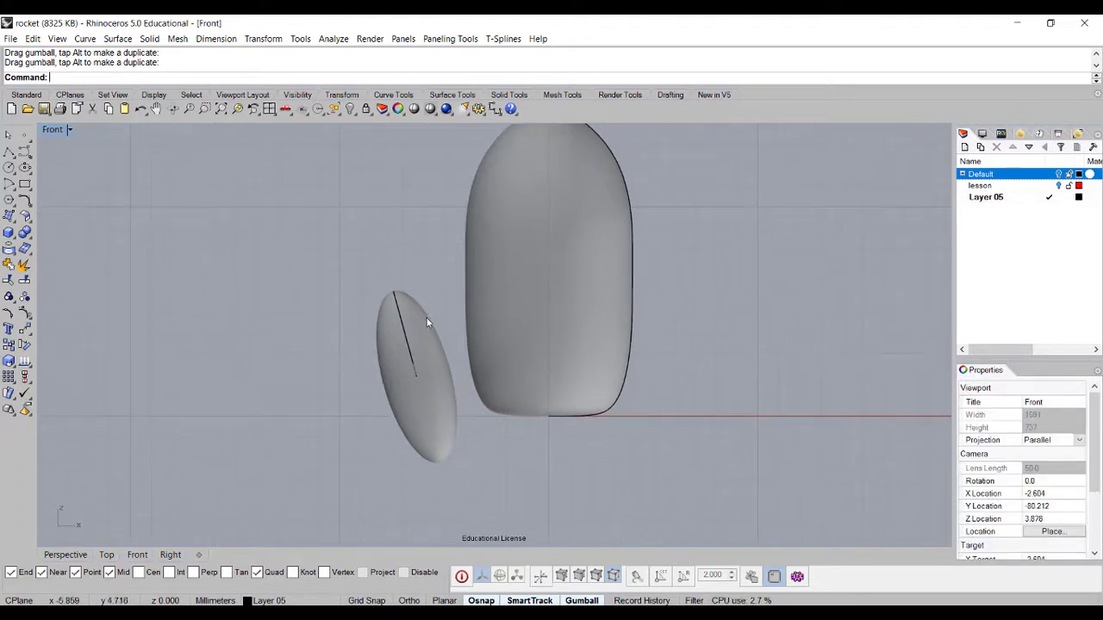
- Shift the tilted ellipsoid slightly up beside the rocket body's lower left side, and return to the four-view layout
left_click(423, 308)
left_click_drag(419, 320, 406, 338)
left_click(482, 429)
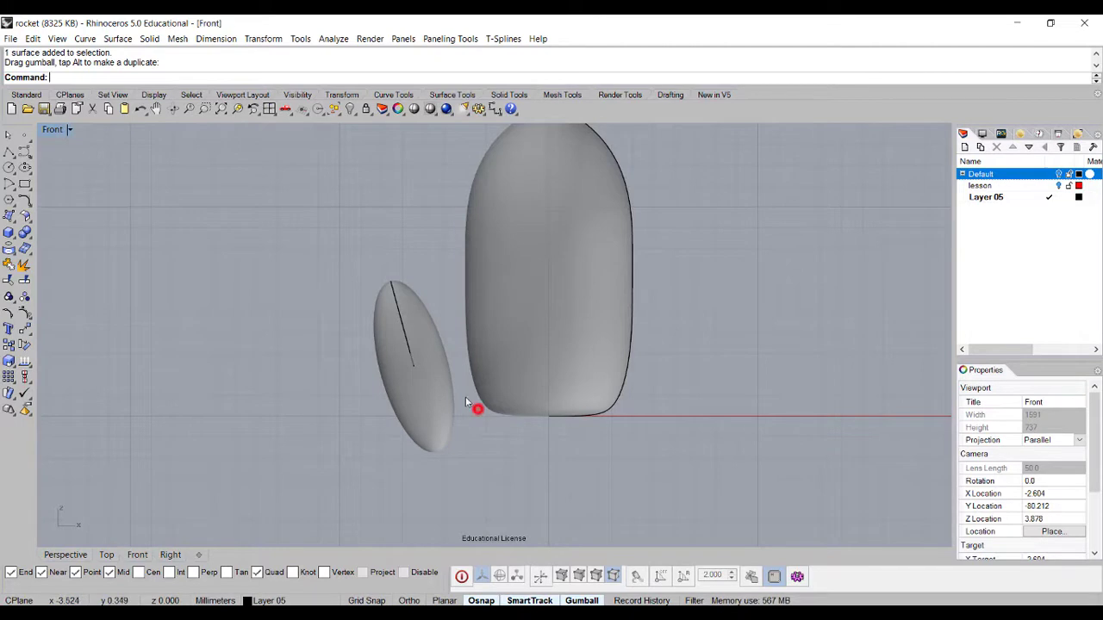
scroll(516, 426, "down", 1)
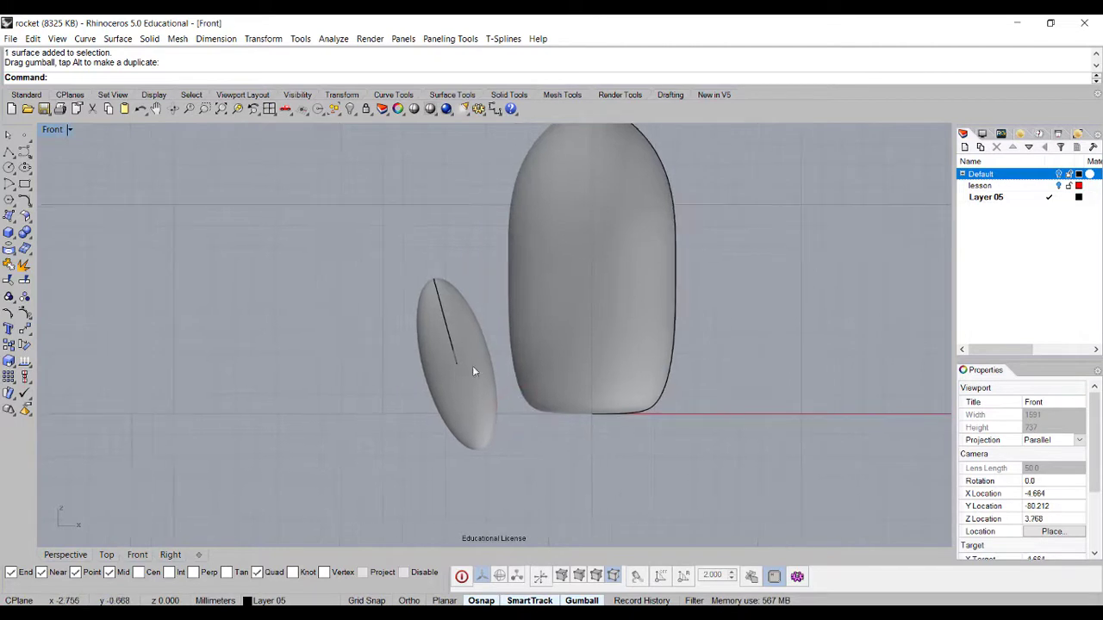
scroll(362, 306, "up", 1)
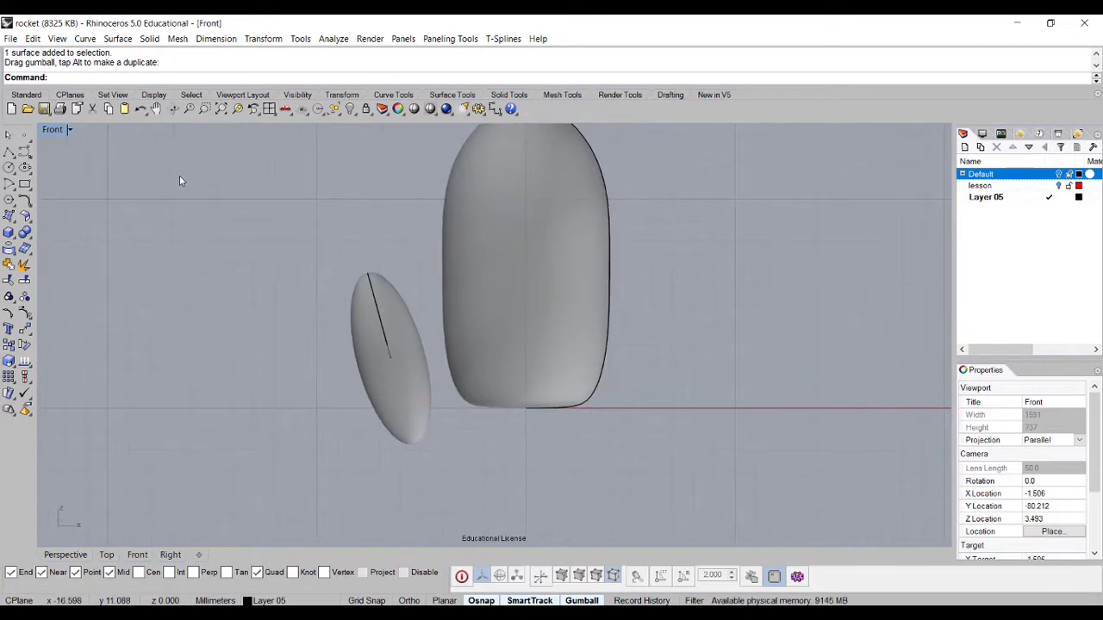
double_click(48, 128)
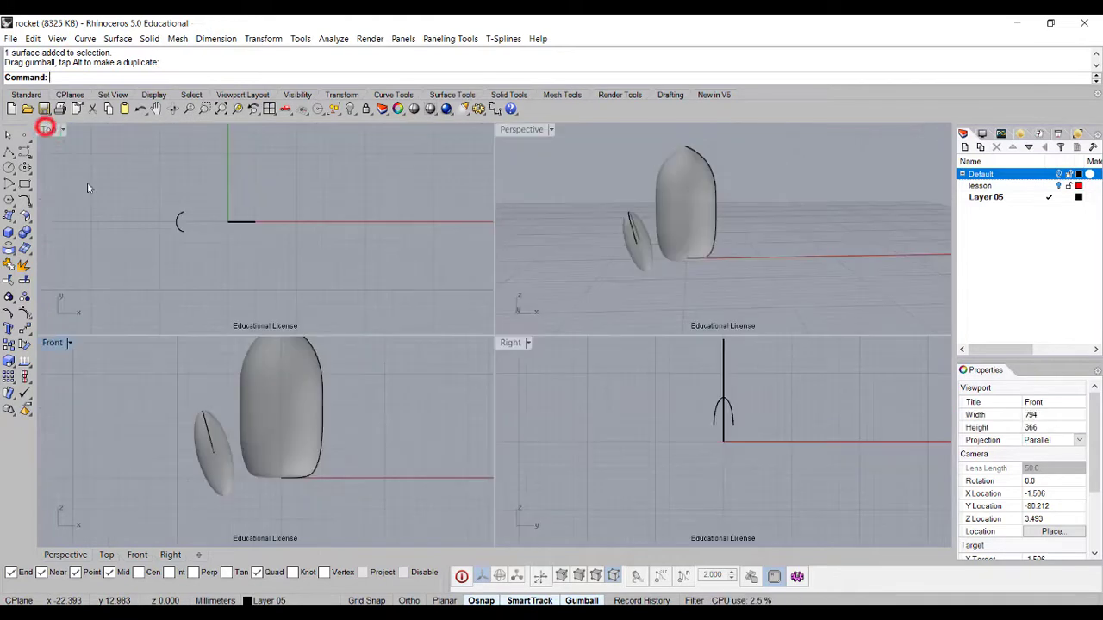
- Set the Right, Front and Top viewports to Ghosted display mode
left_click(528, 342)
left_click(512, 253)
left_click(568, 267)
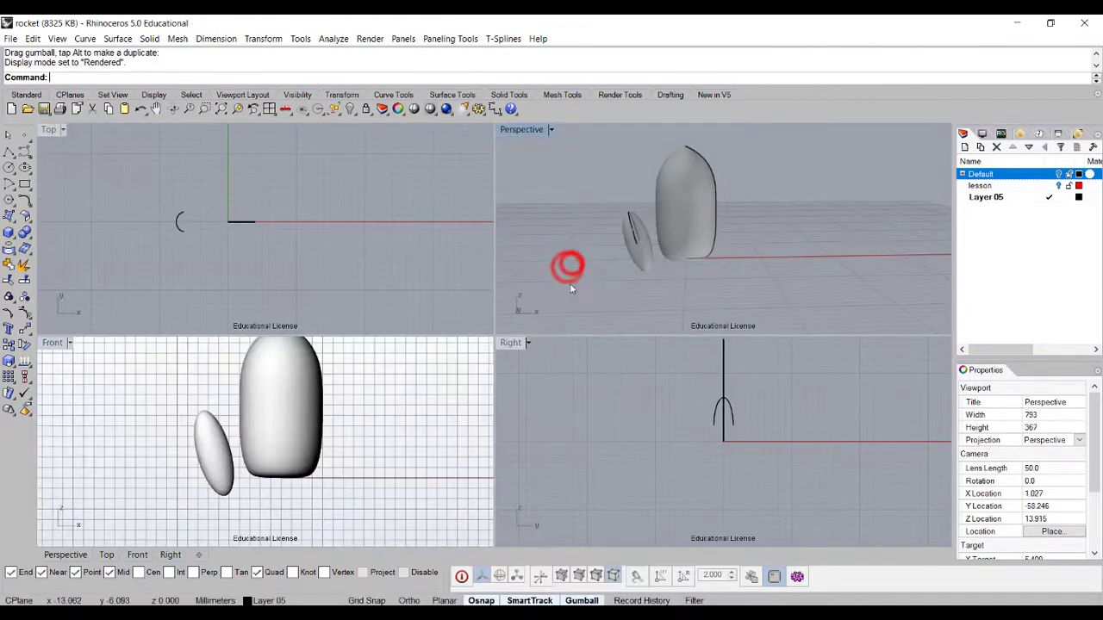
left_click(528, 342)
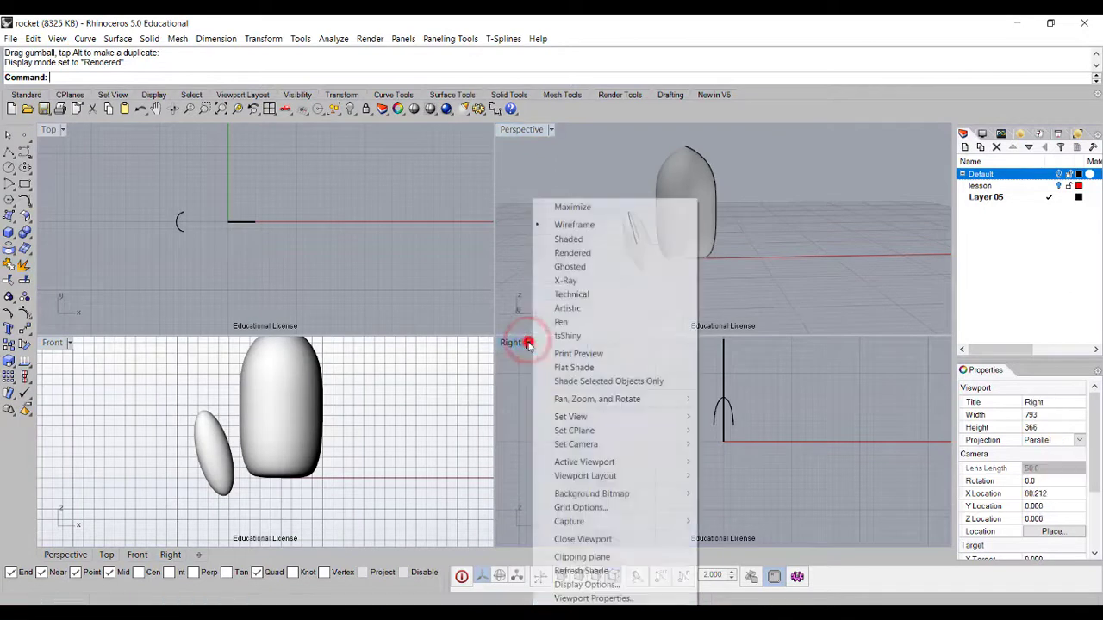
left_click(578, 267)
right_click(417, 419)
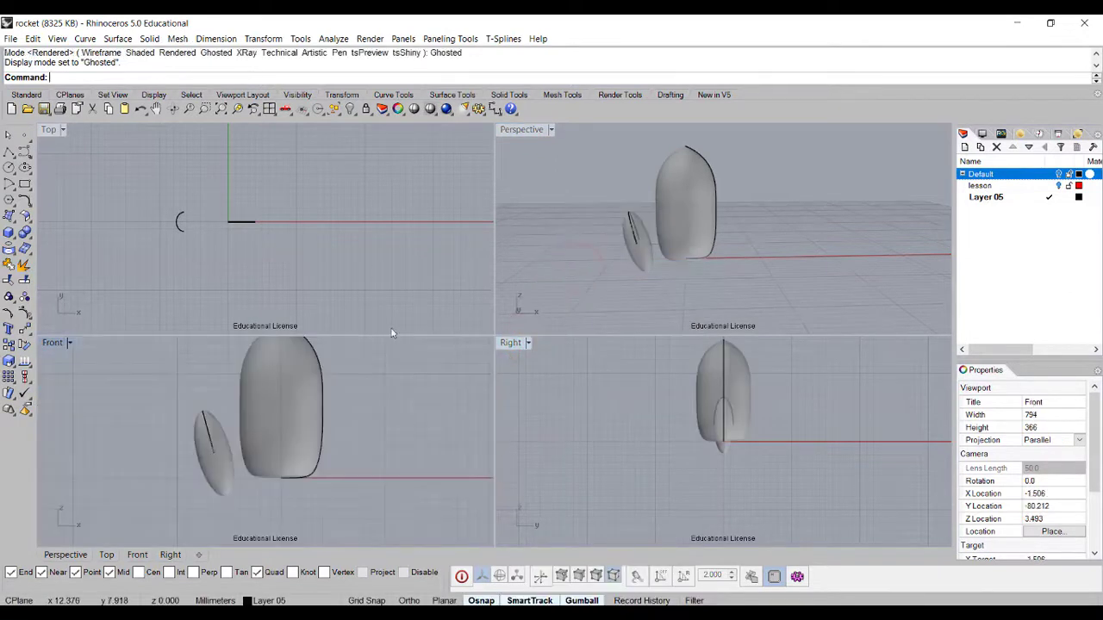
right_click(379, 289)
- With object snaps disabled, draw an upright ellipse in the Right view inside the ellipsoid's outline, centred on the body's axis, about 0.88 mm in half-width
right_click_drag(689, 426, 640, 461)
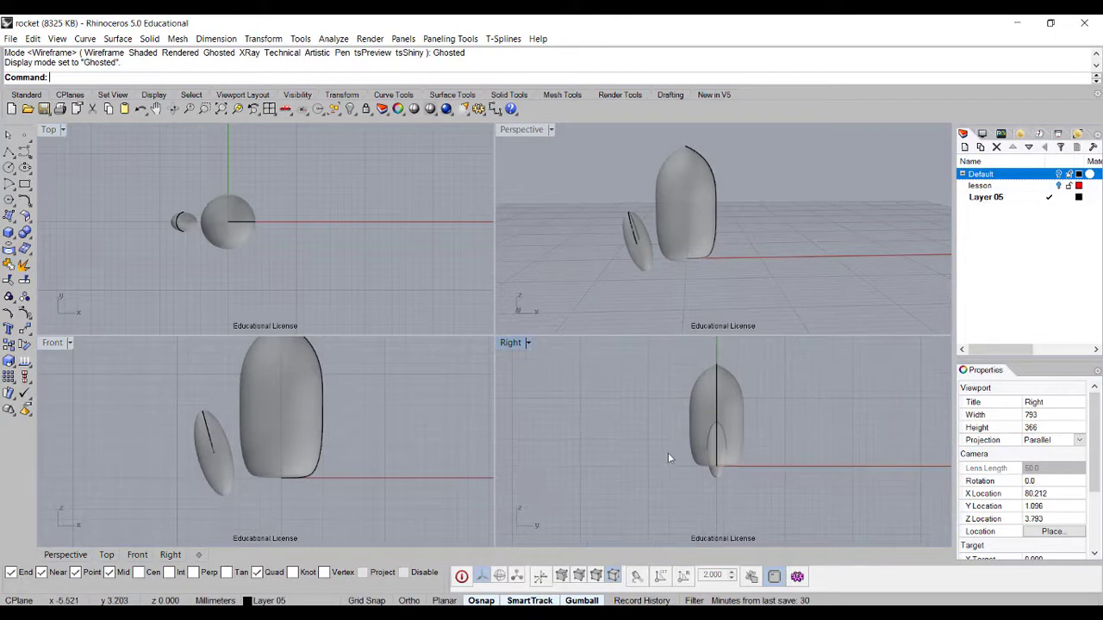
scroll(726, 443, "up", 5)
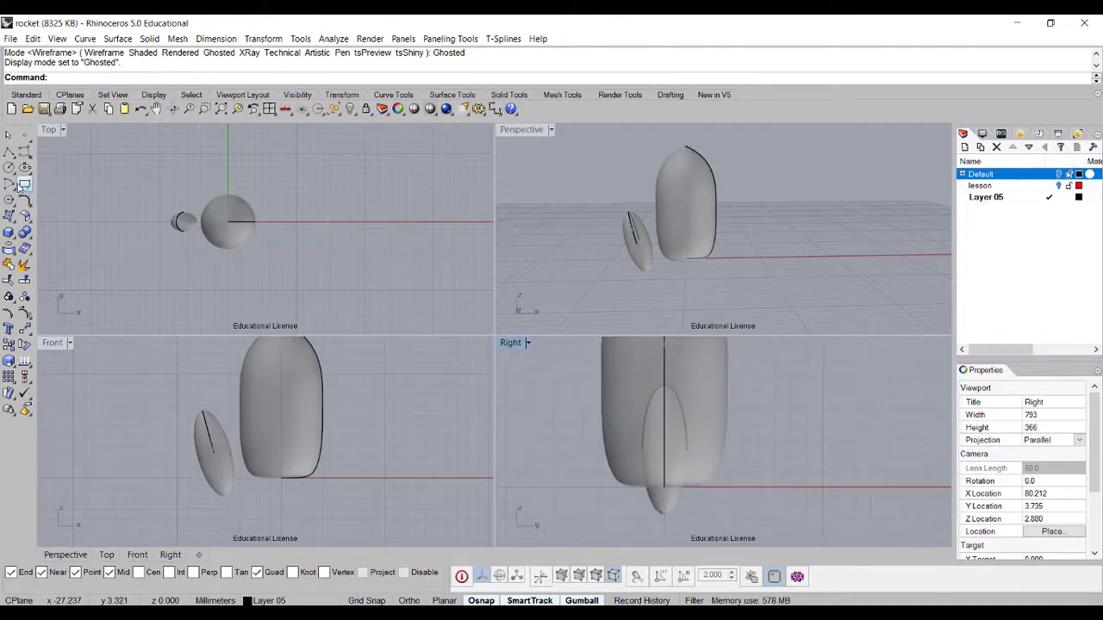
left_click(25, 168)
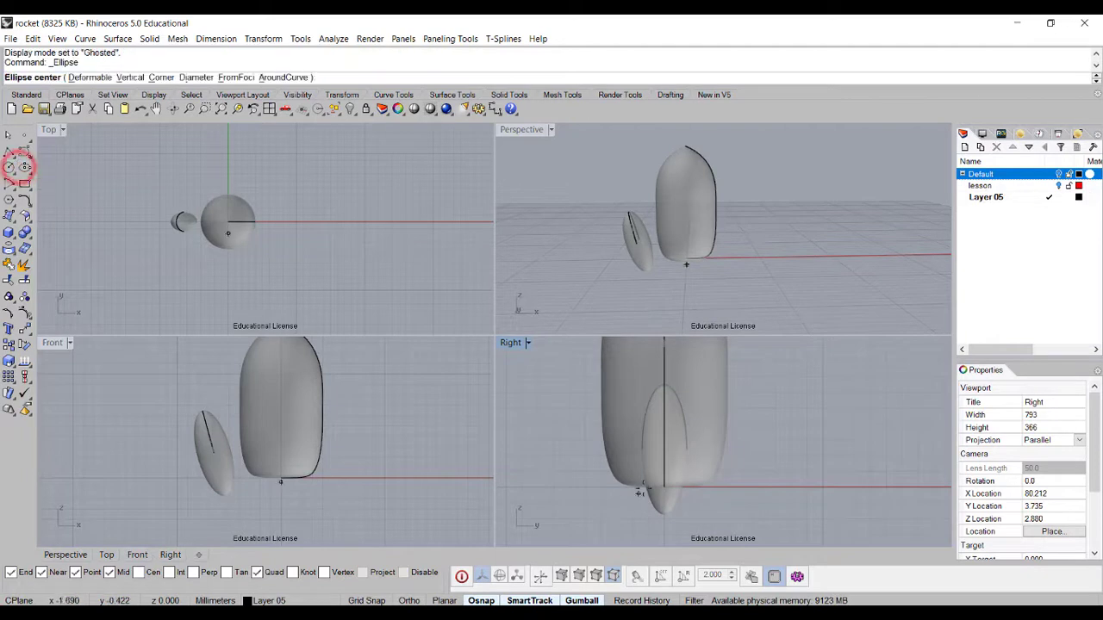
left_click(664, 447)
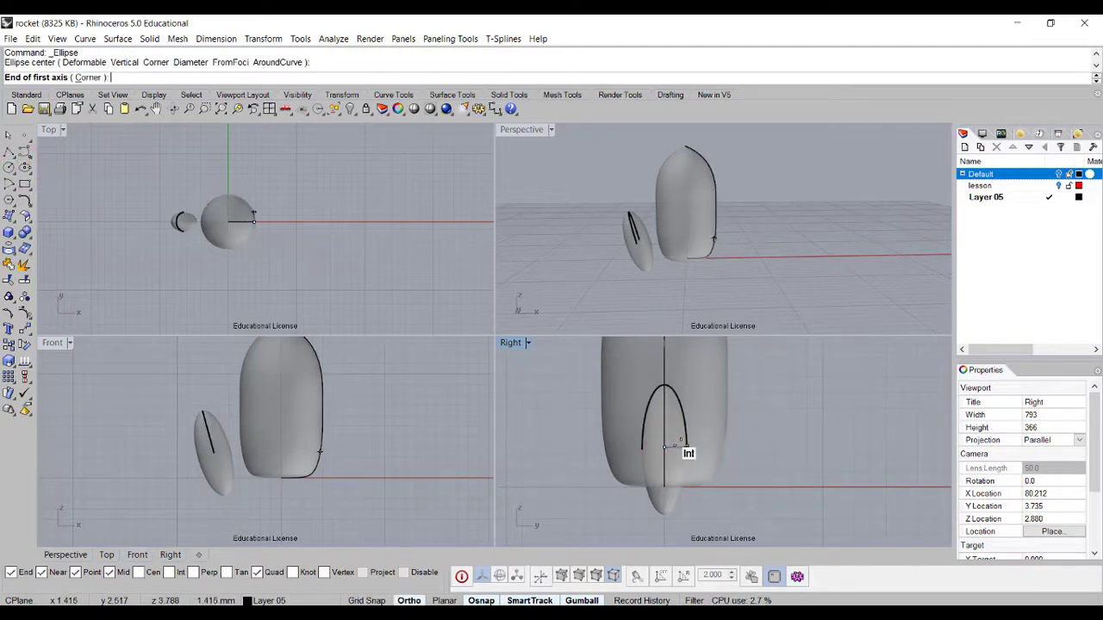
scroll(688, 449, "up", 3)
left_click(405, 572)
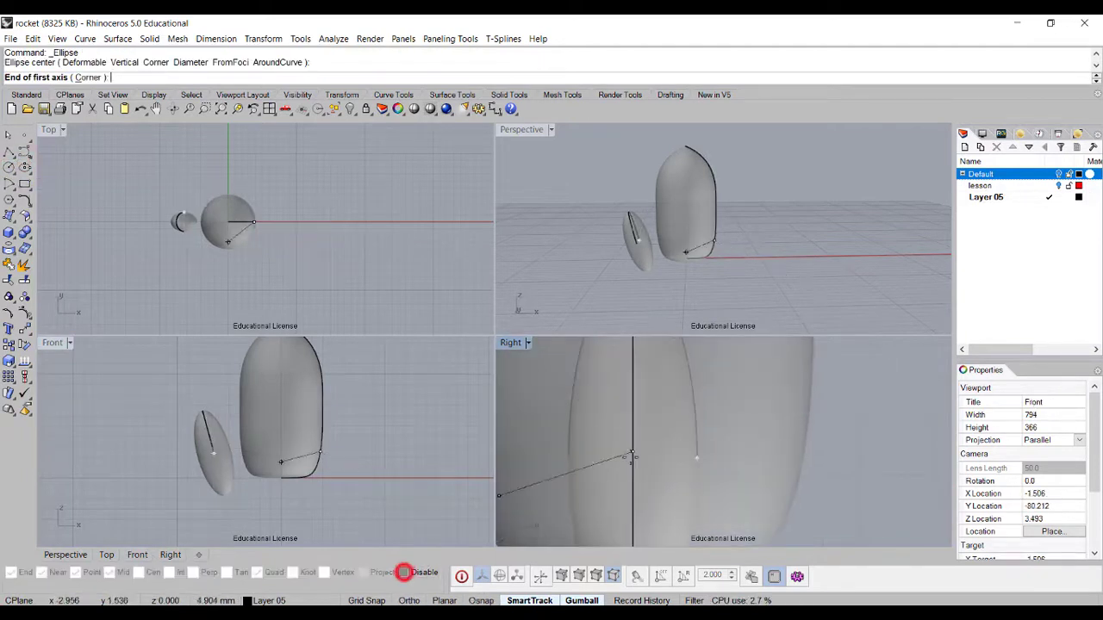
left_click(409, 600)
left_click(633, 355)
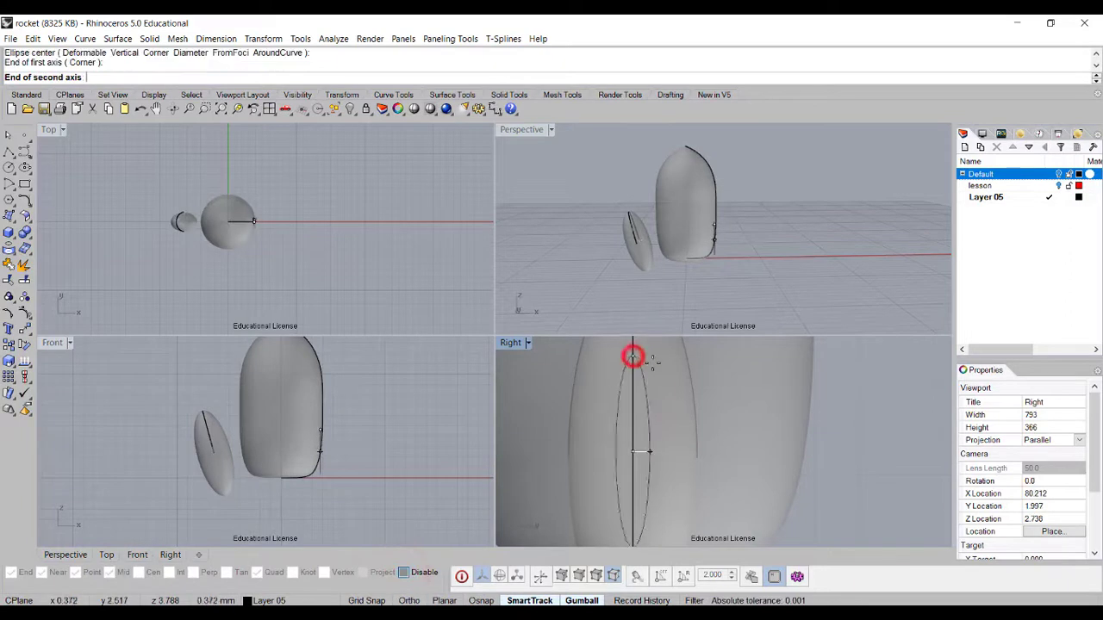
key("F8")
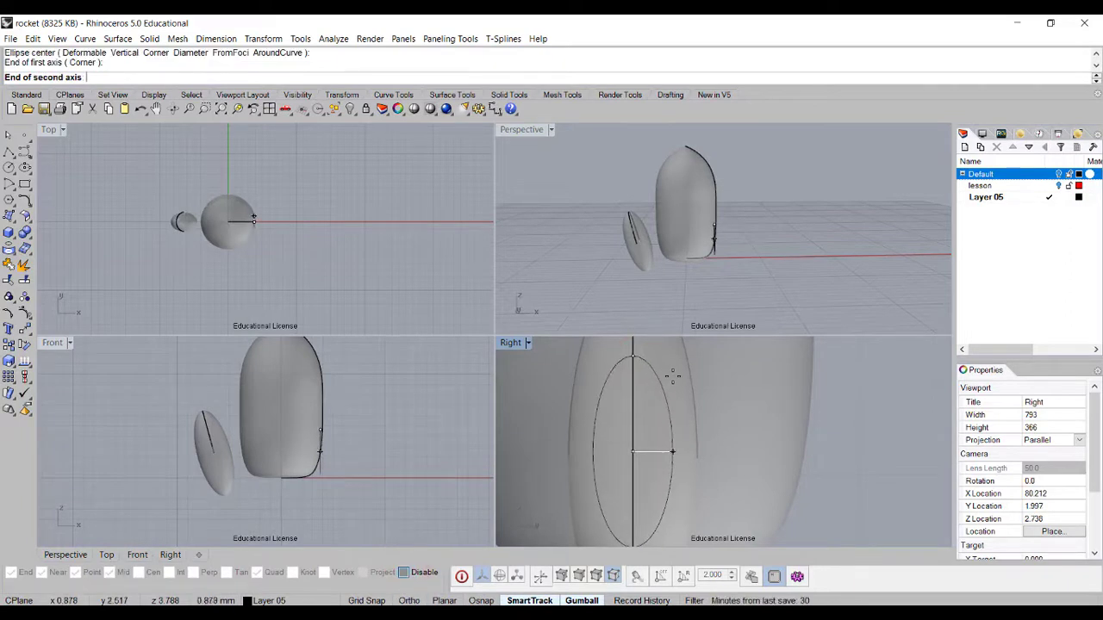
left_click(672, 377)
left_click(670, 412)
right_click_drag(733, 422, 753, 417)
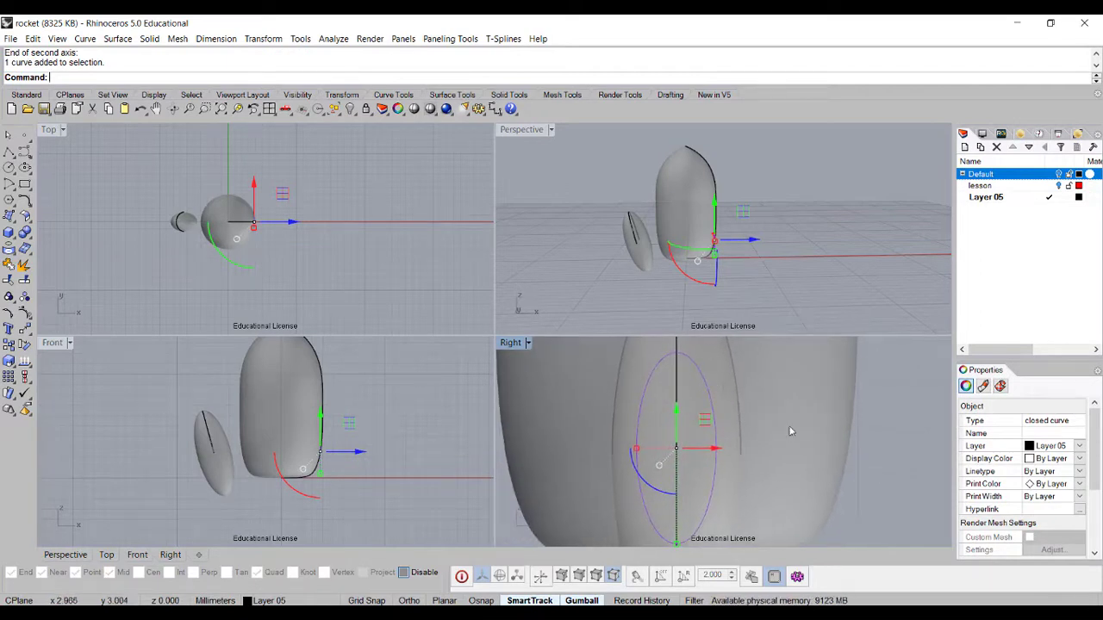
- Project the ellipse onto the rocket body surface from the enlarged Right view
double_click(516, 342)
scroll(517, 345, "down", 2)
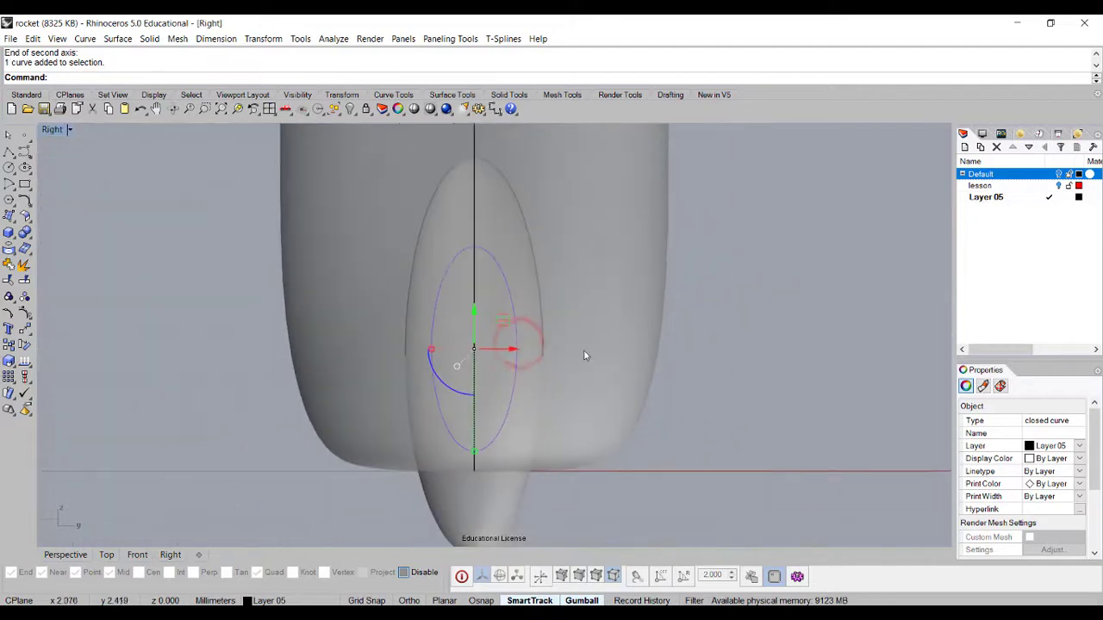
right_click_drag(512, 353, 621, 356)
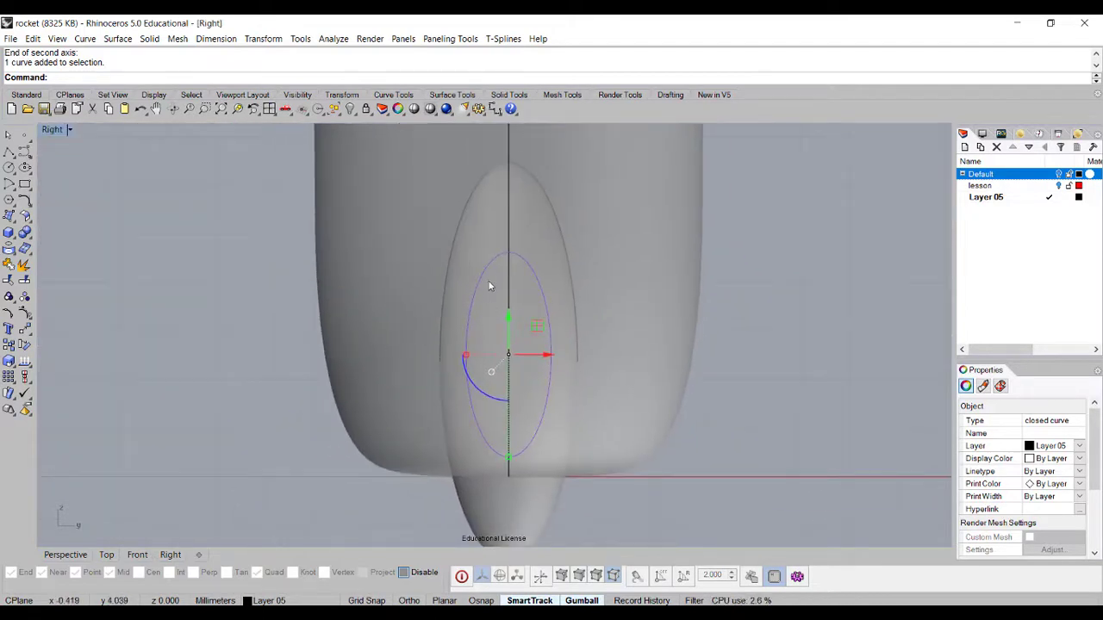
left_click(615, 279)
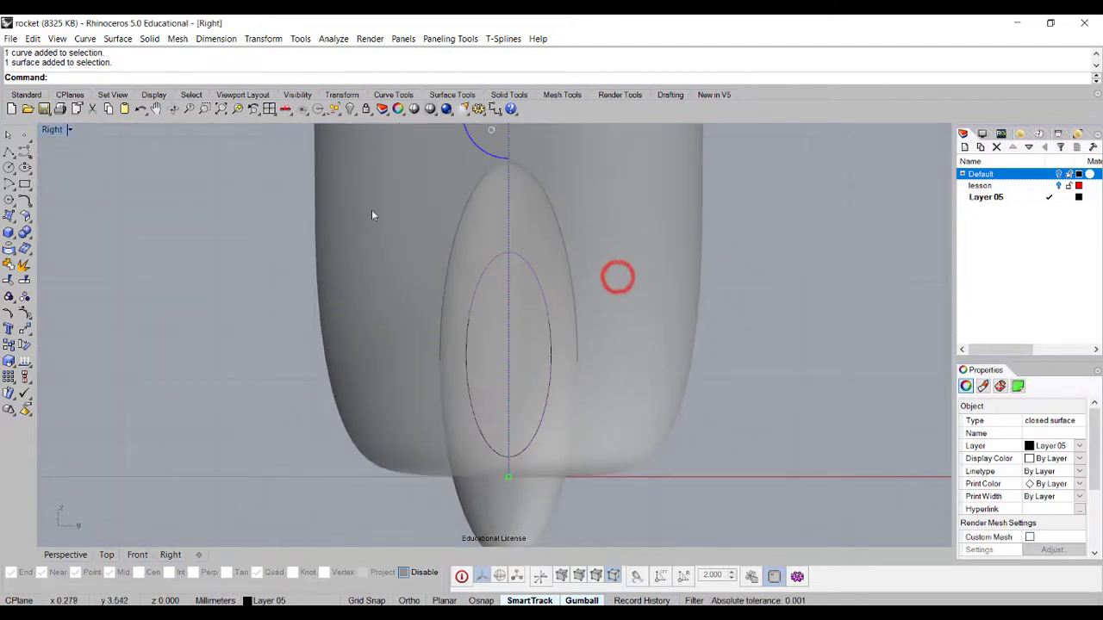
key("Escape")
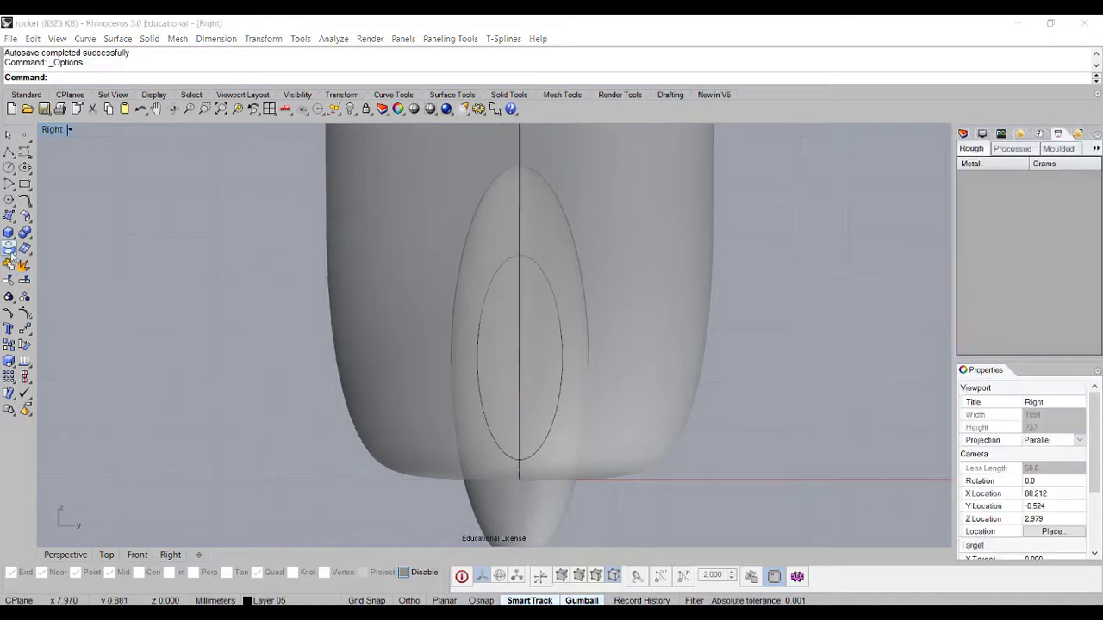
left_click(10, 250)
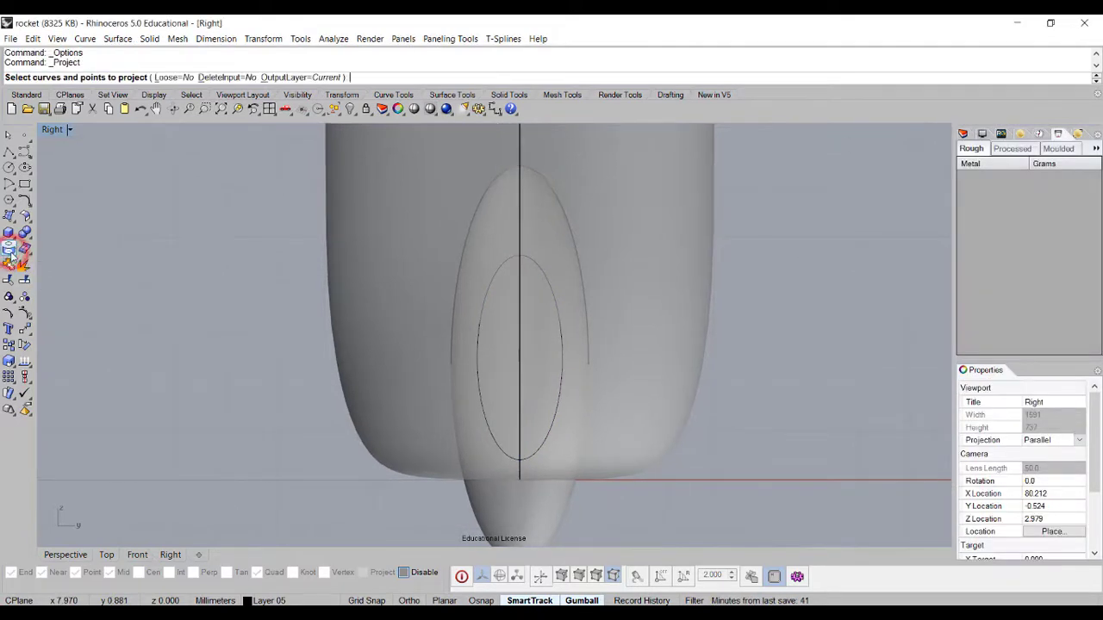
left_click(12, 253)
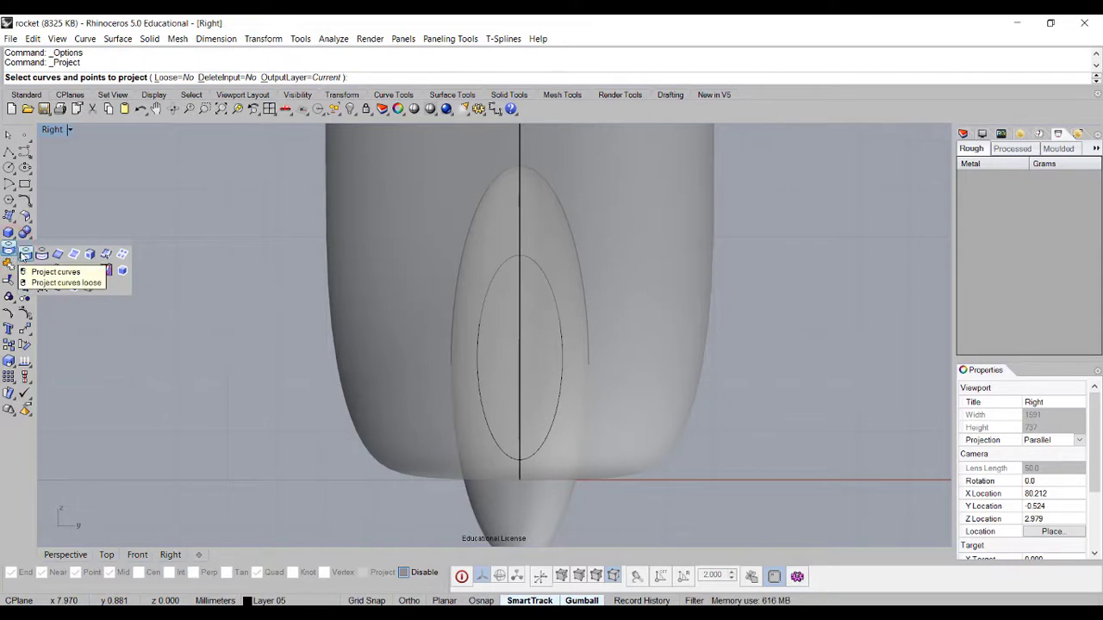
left_click(25, 254)
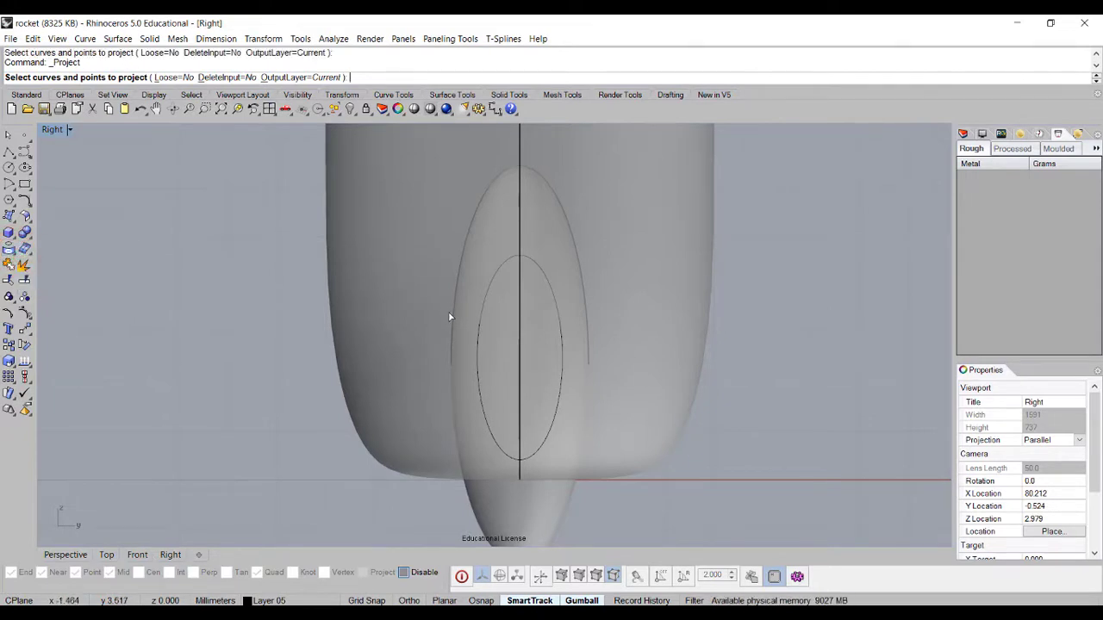
left_click(560, 404)
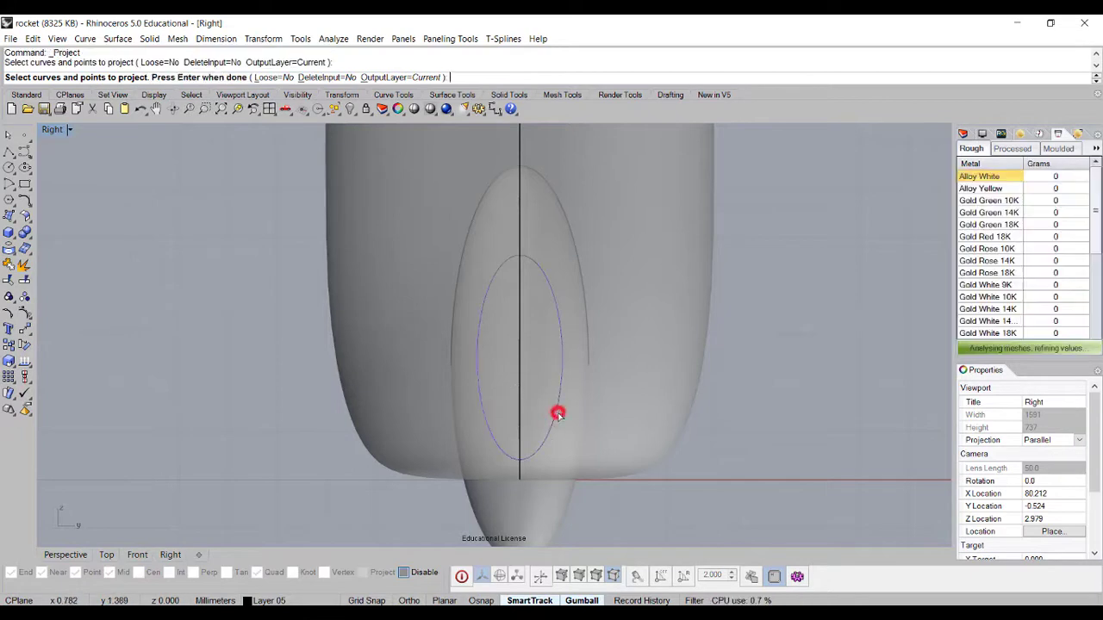
key("Return")
left_click(628, 347)
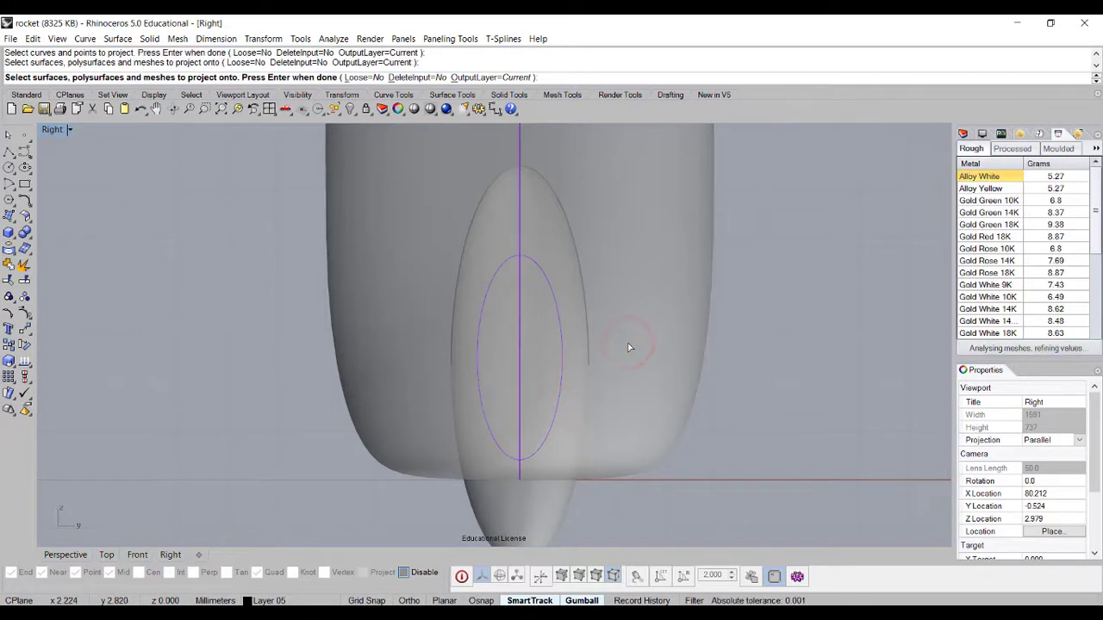
left_click(629, 347)
key("Return")
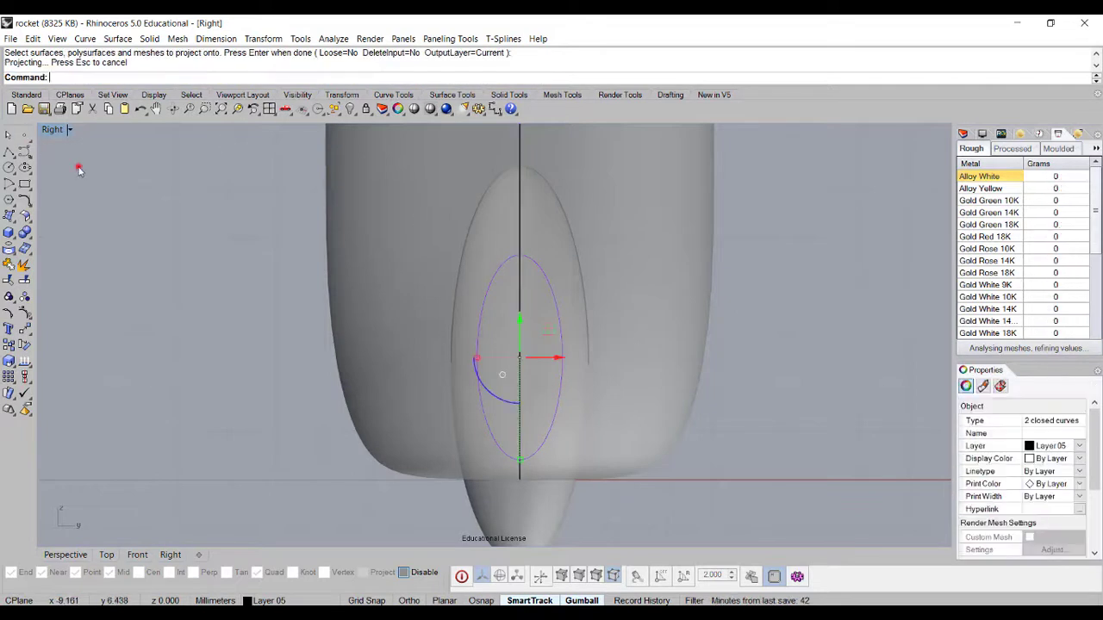
- Delete the projected ellipse on the side of the rocket body opposite the ellipsoid, working in the Perspective view
left_click(76, 170)
double_click(52, 129)
double_click(522, 129)
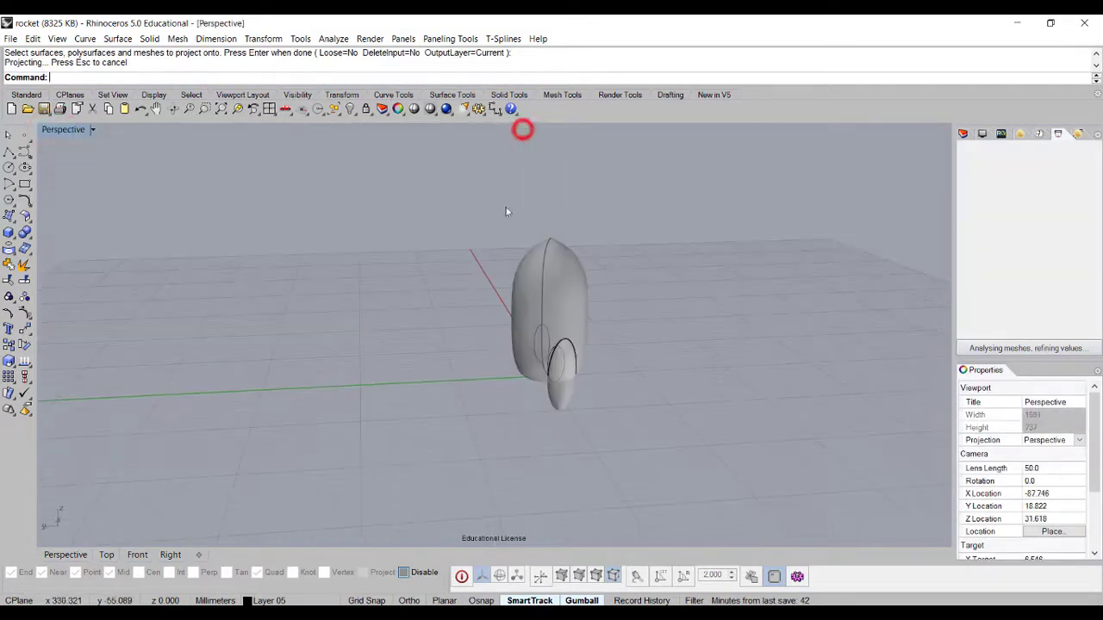
right_click_drag(500, 277, 470, 387)
scroll(586, 335, "up", 5)
left_click(483, 372)
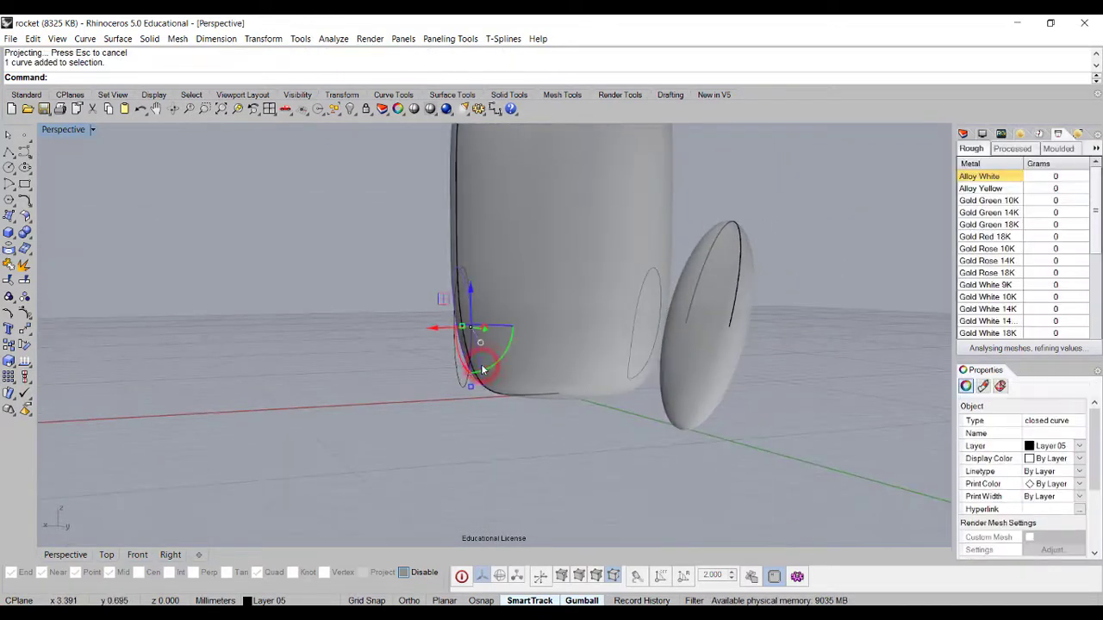
key("Delete")
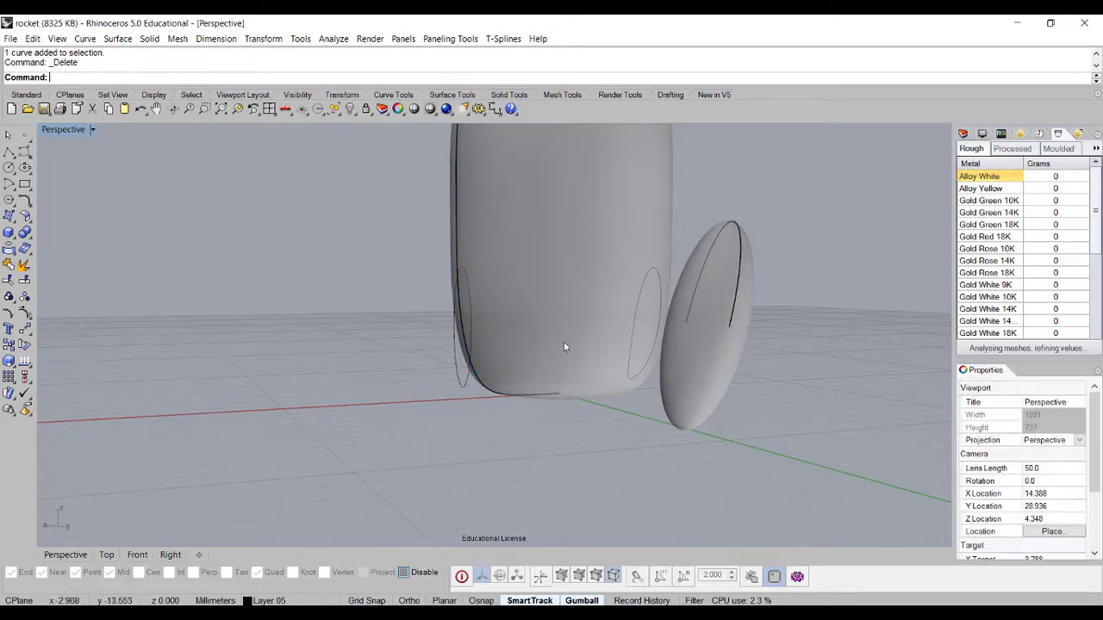
- Trim away the rocket body surface inside the remaining projected ellipse facing the ellipsoid
right_click_drag(575, 335, 628, 286)
scroll(724, 345, "up", 3)
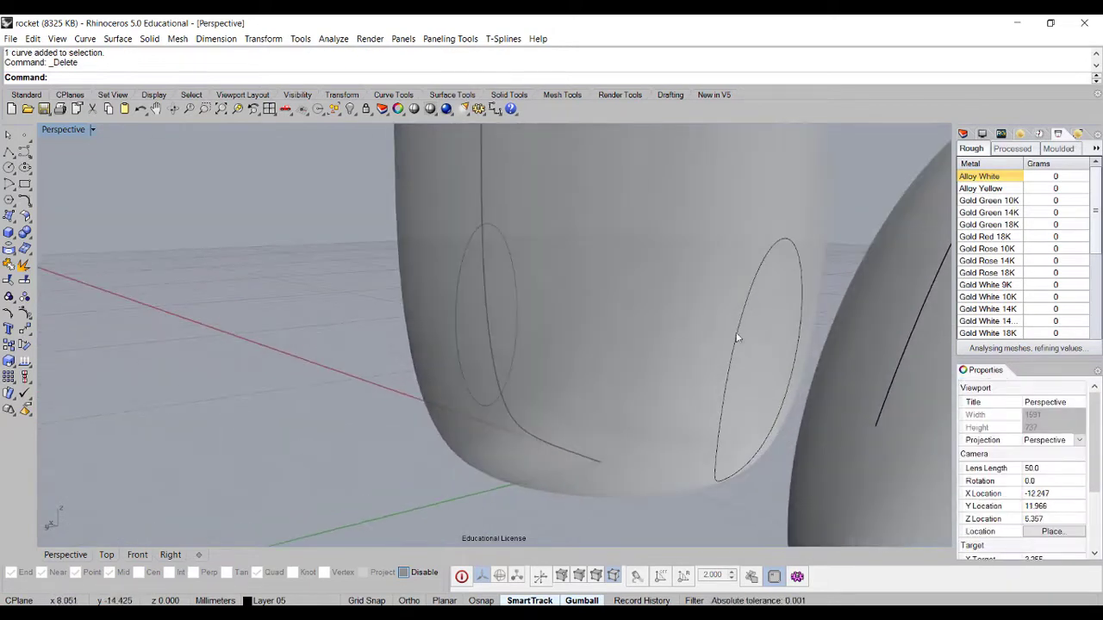
right_click_drag(759, 351, 732, 324)
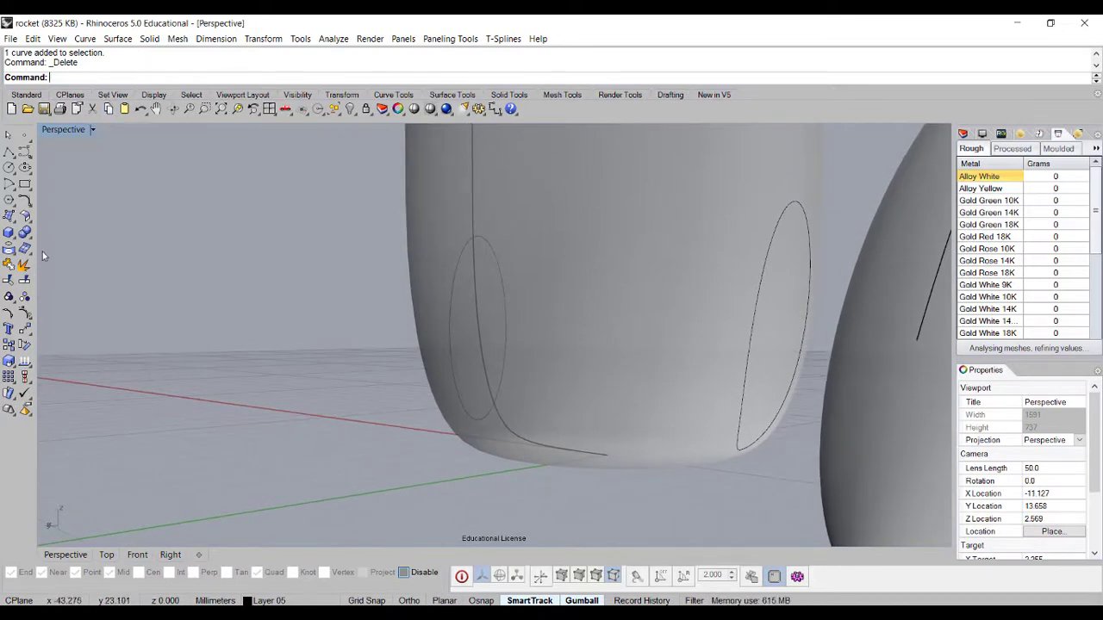
left_click(8, 280)
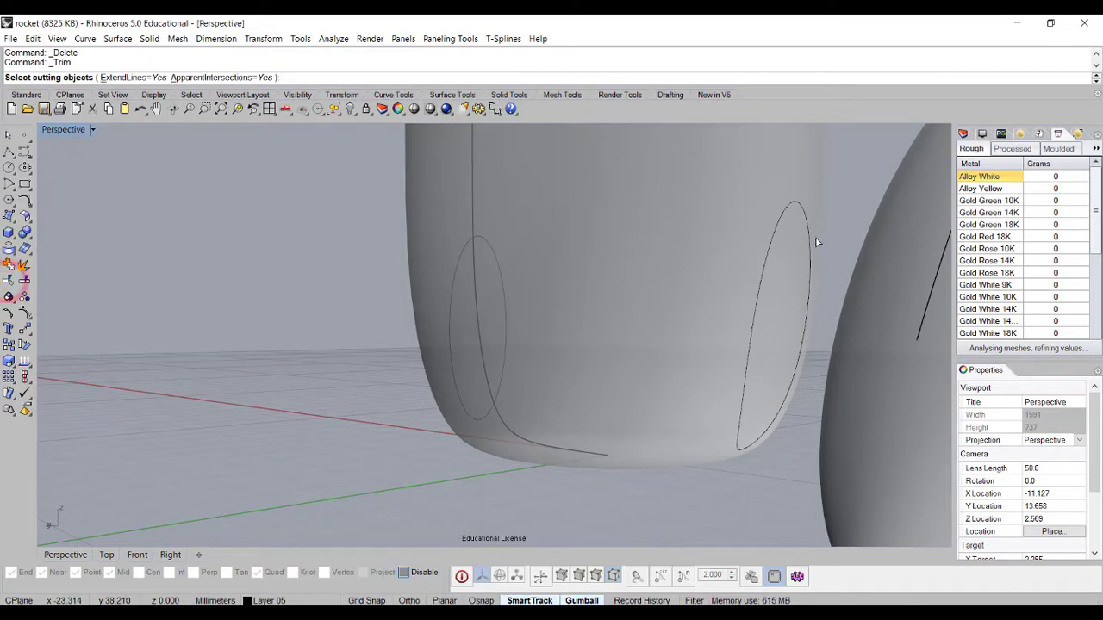
left_click(775, 227)
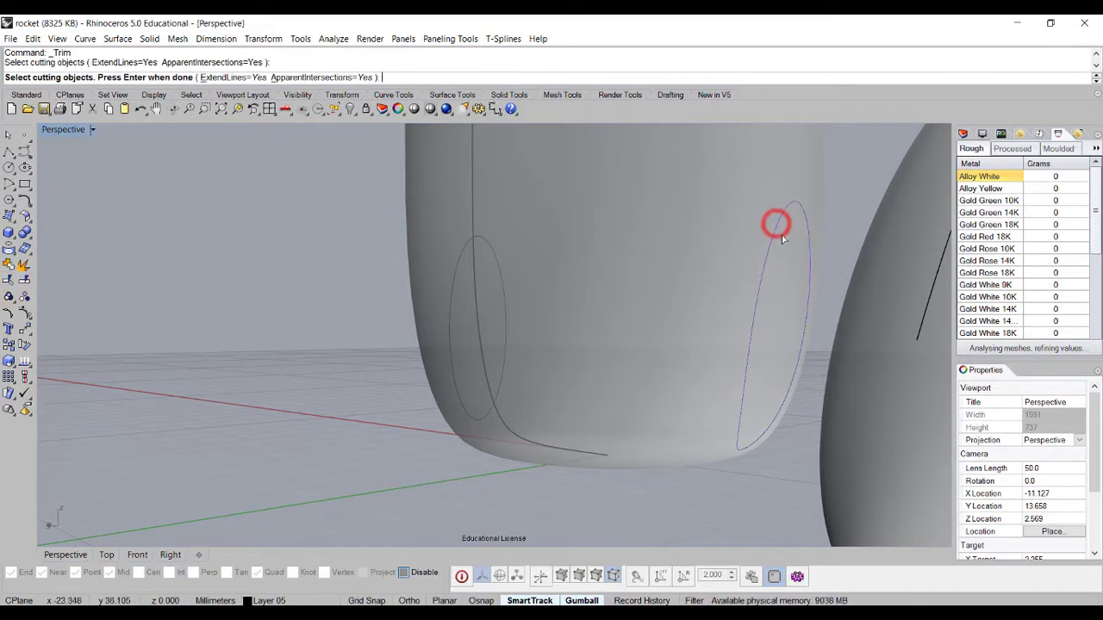
key("Return")
left_click(782, 272)
right_click_drag(842, 283, 512, 270)
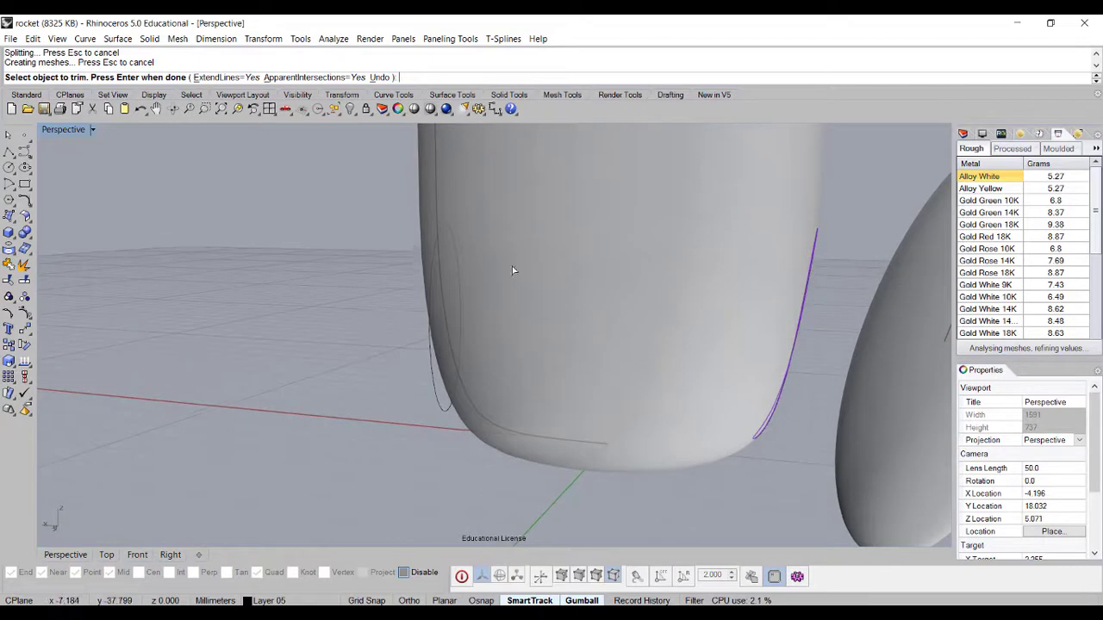
- Draw a degree-3 curve in the Front view that cuts lengthwise through the ellipsoid's side facing the rocket body, and select it
double_click(65, 130)
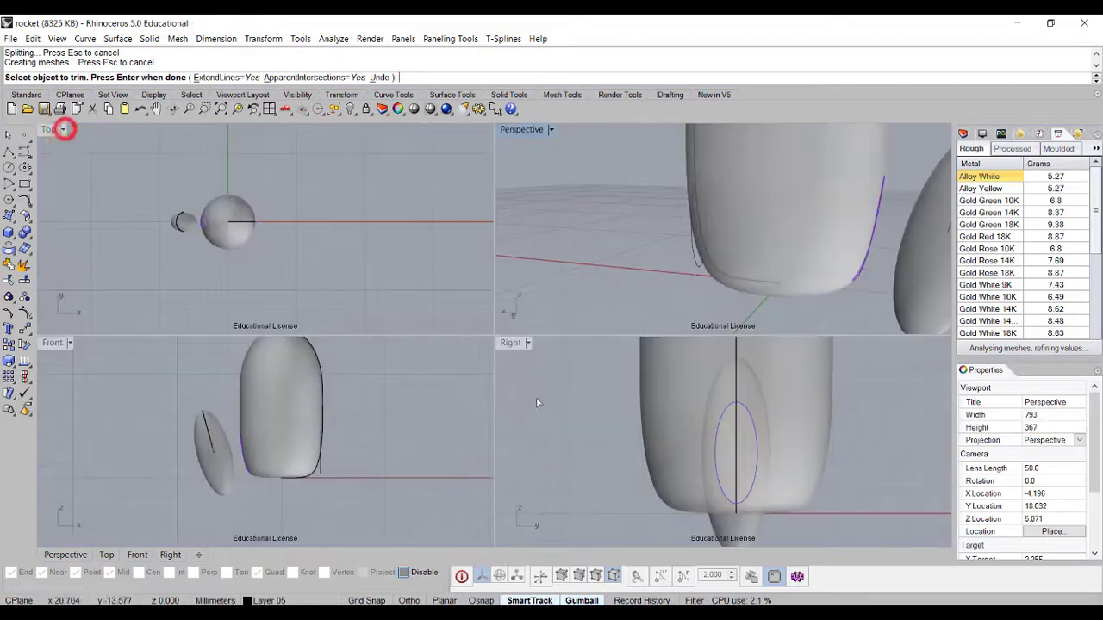
double_click(52, 343)
right_click_drag(374, 374, 346, 375)
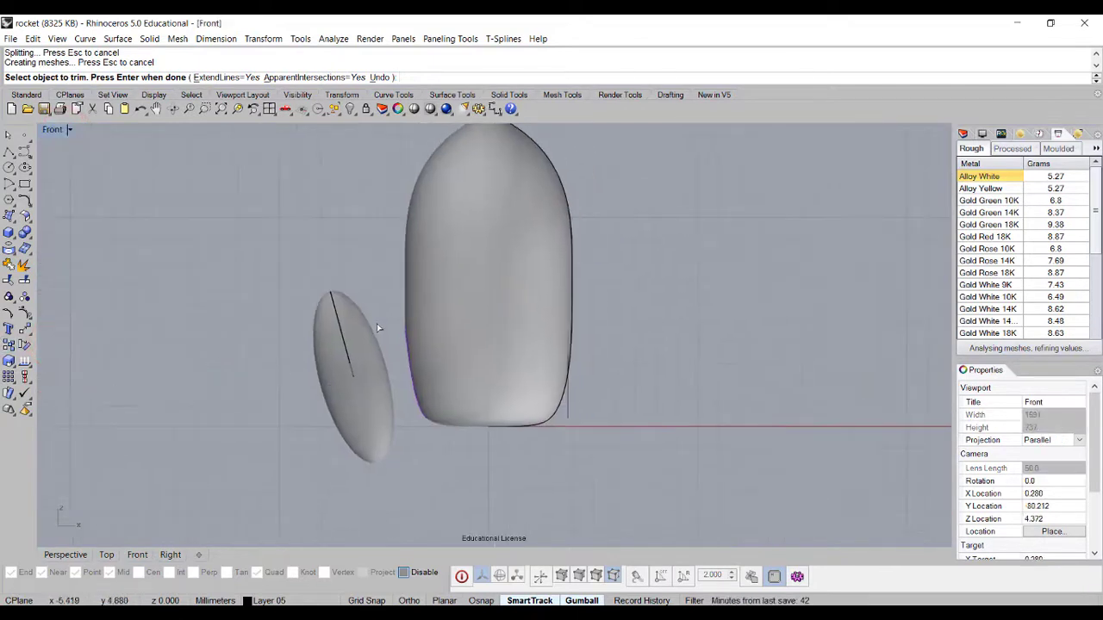
scroll(369, 315, "up", 3)
scroll(118, 207, "down", 1)
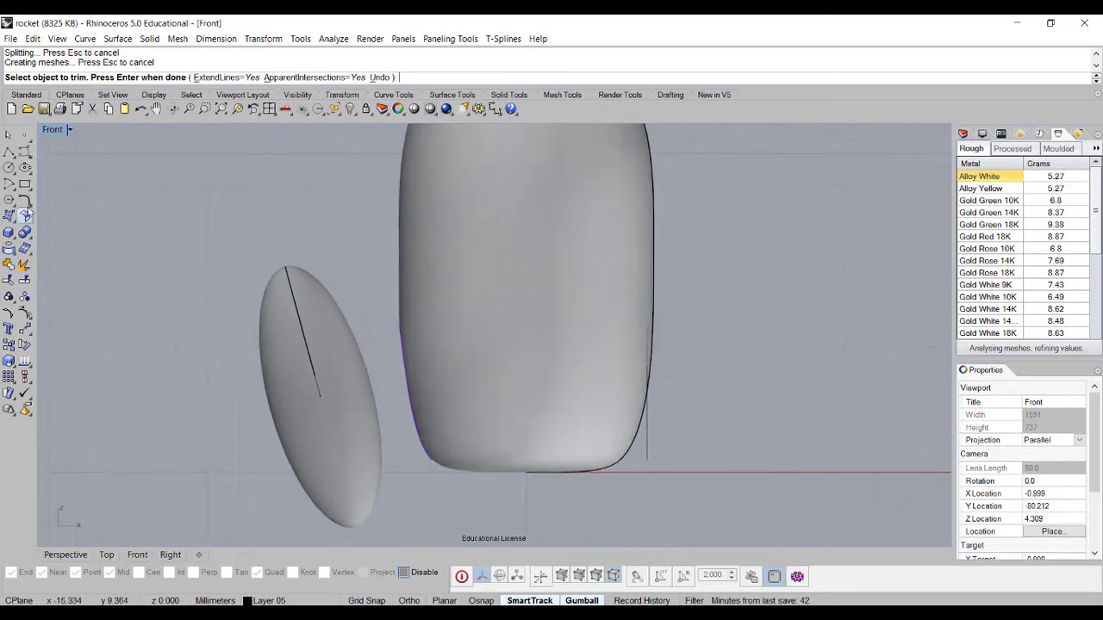
left_click(25, 152)
left_click(339, 278)
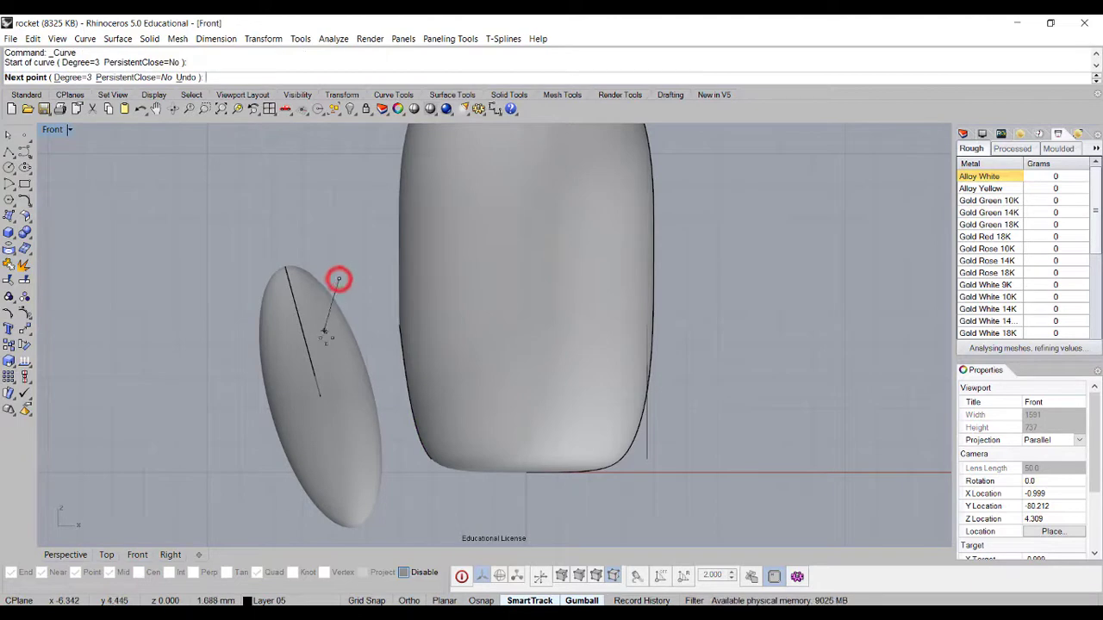
left_click(327, 339)
left_click(348, 445)
left_click(389, 510)
key("Return")
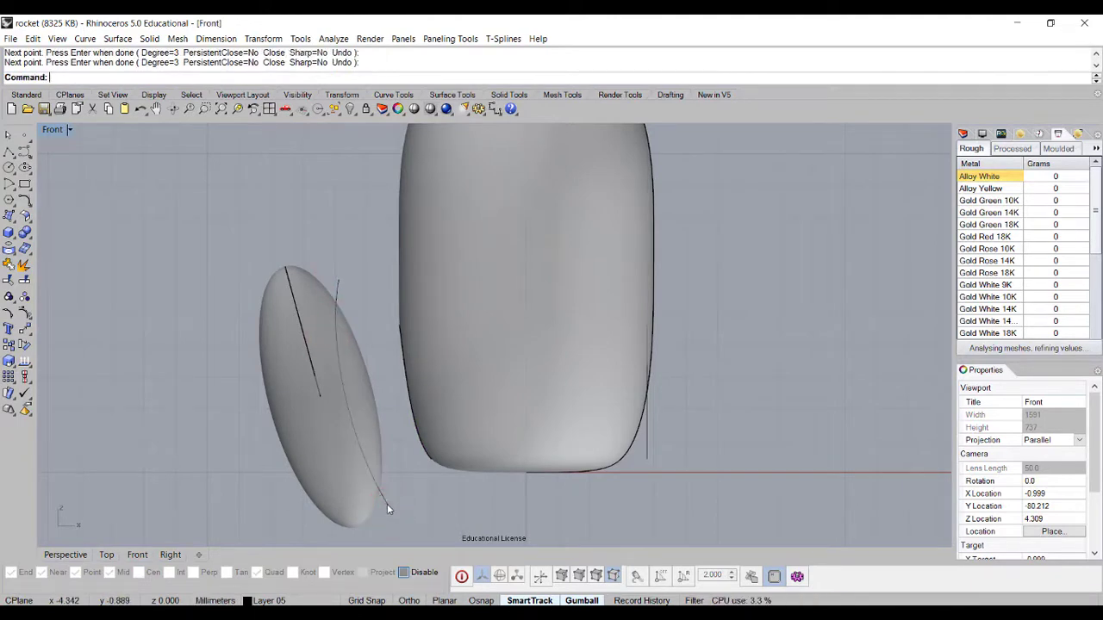
left_click(387, 504)
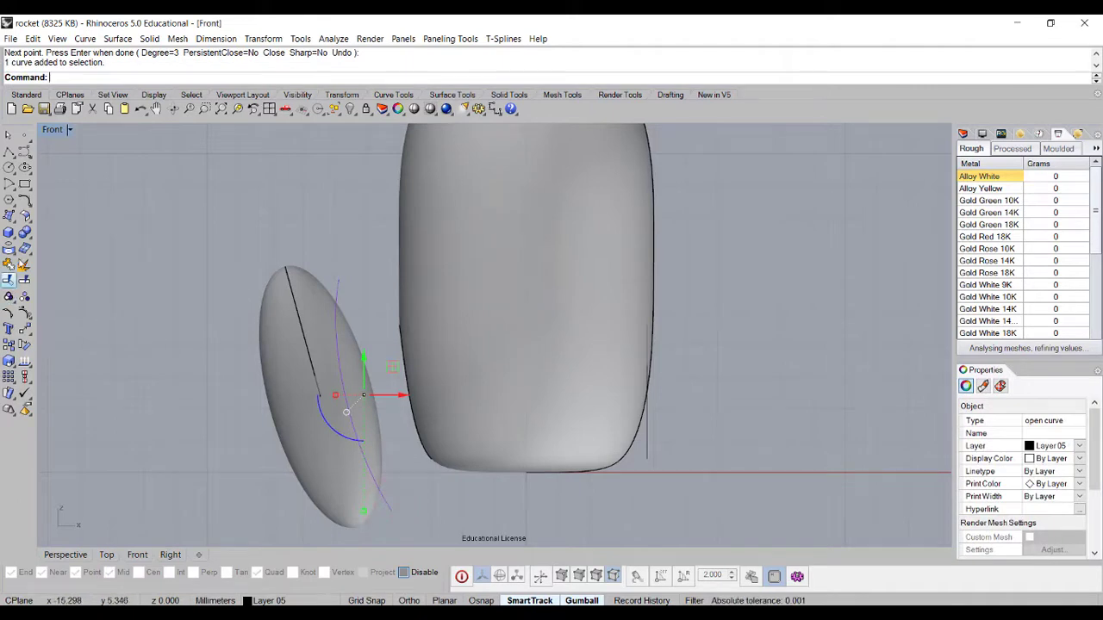
- Trim away the part of the ellipsoid on the rocket body's side of the selected curve
left_click(9, 281)
left_click(346, 338)
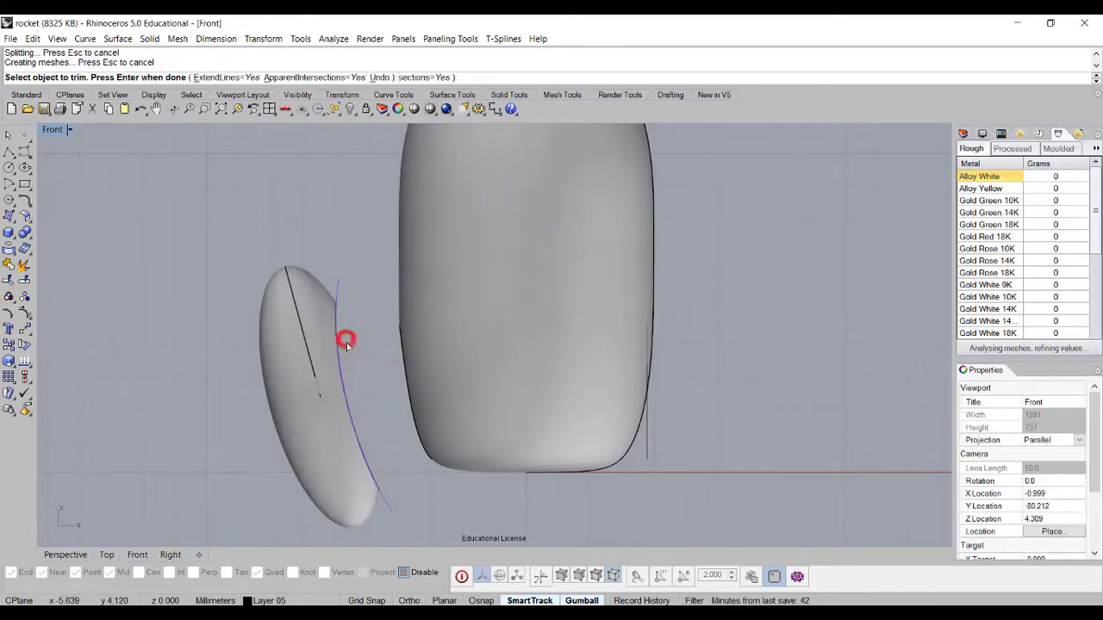
key("Return")
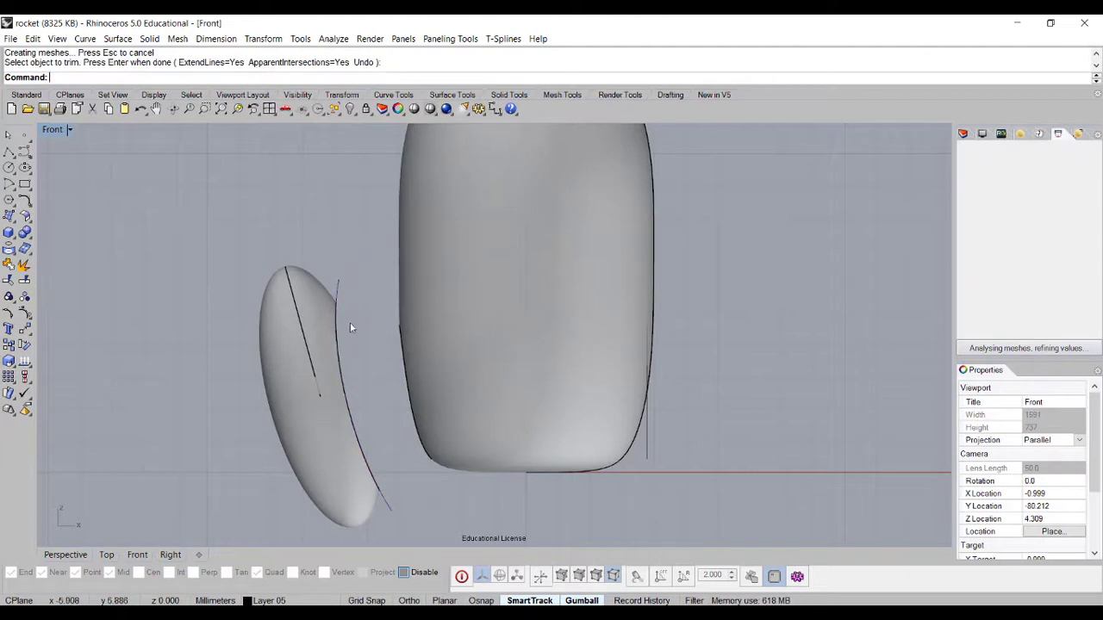
- Start a surface blend in the Perspective view between the rocket body's opening edge and the ellipsoid's trimmed edge, accepting the seam points
double_click(54, 130)
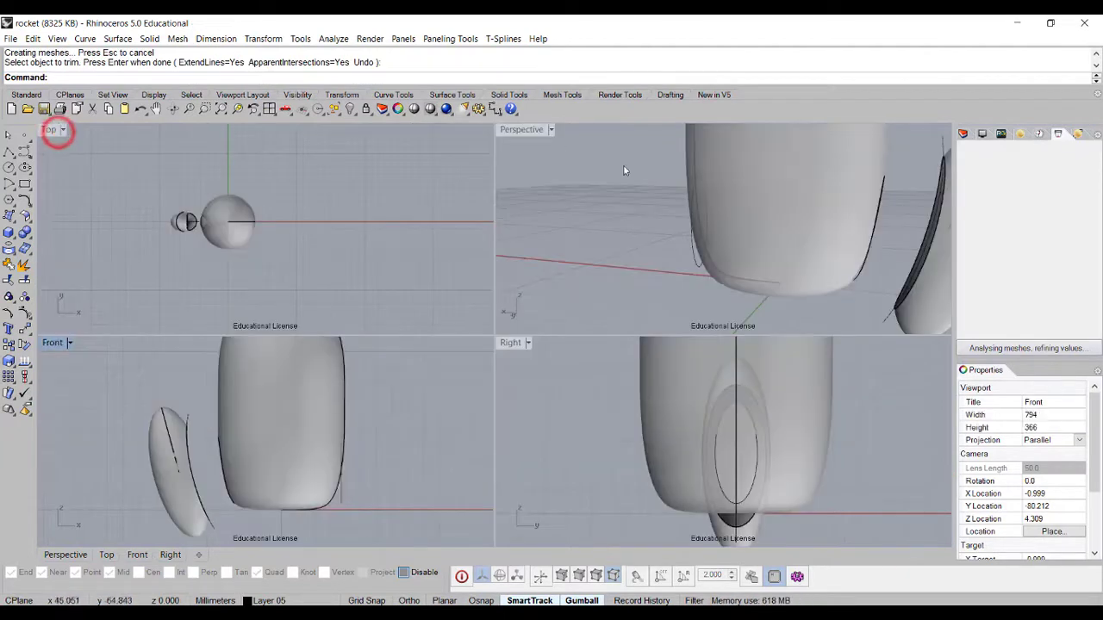
double_click(537, 131)
right_click_drag(564, 372, 447, 319)
right_click_drag(617, 327, 611, 302)
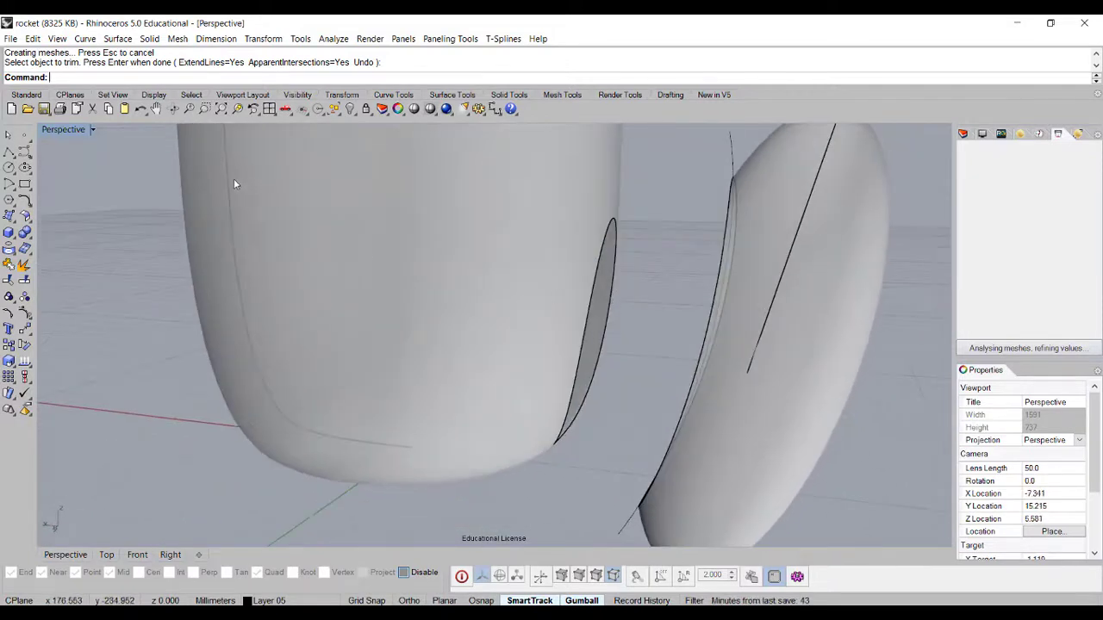
left_click(26, 216)
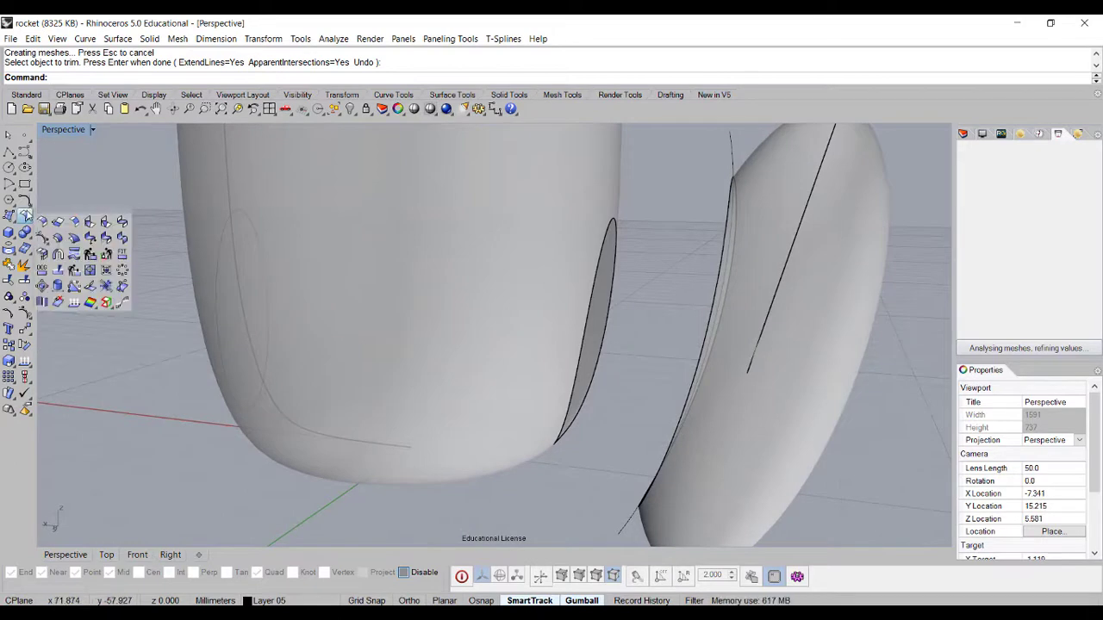
left_click(121, 224)
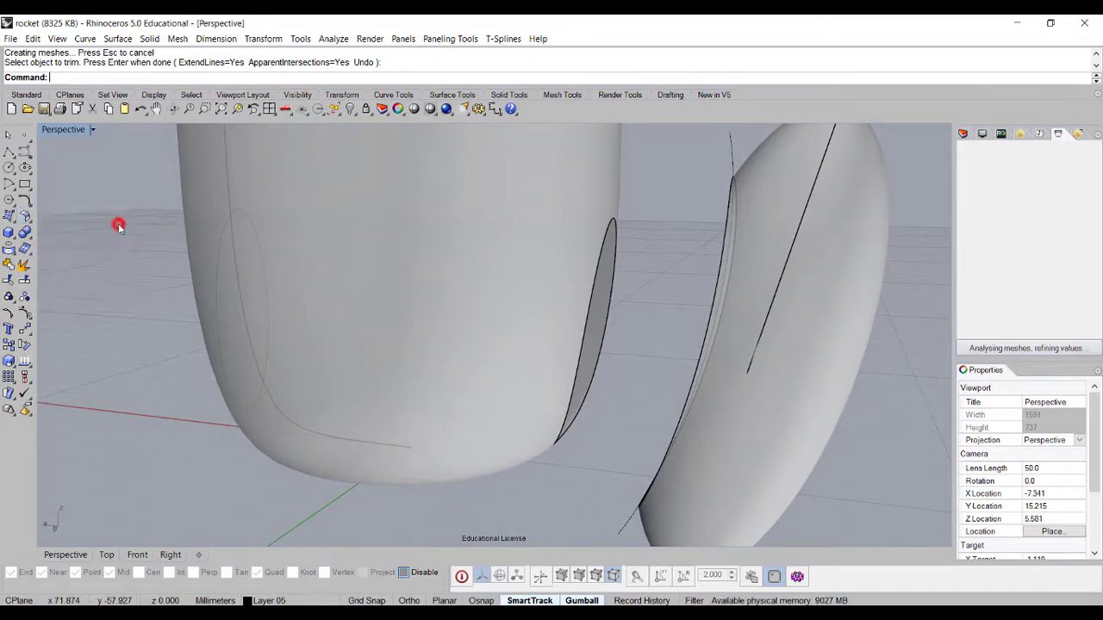
left_click(585, 329)
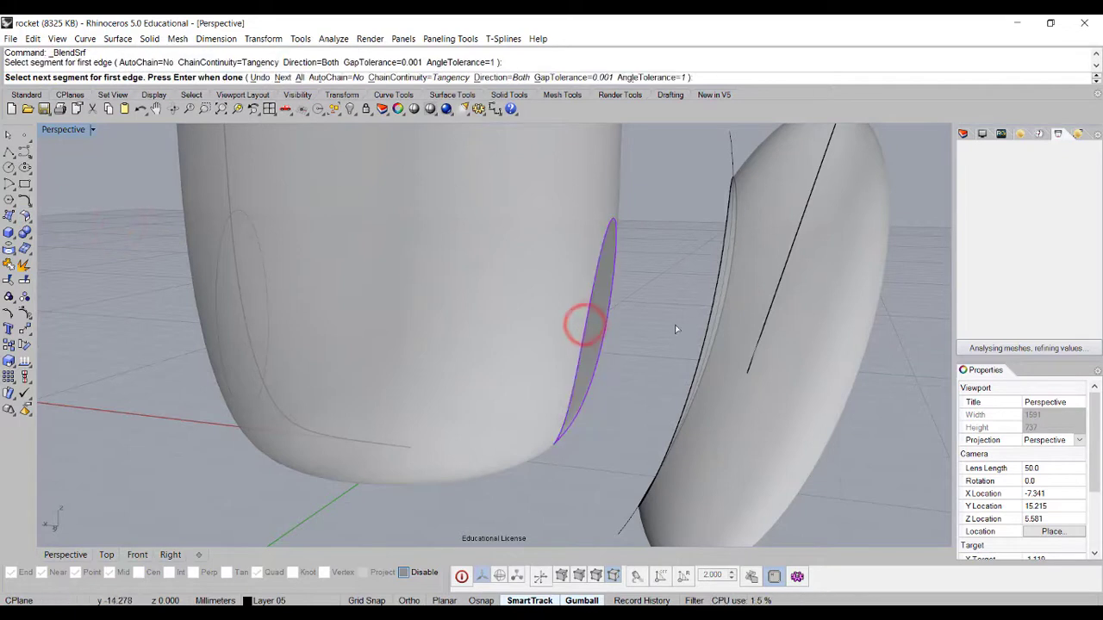
left_click(706, 319)
right_click_drag(675, 336, 655, 366)
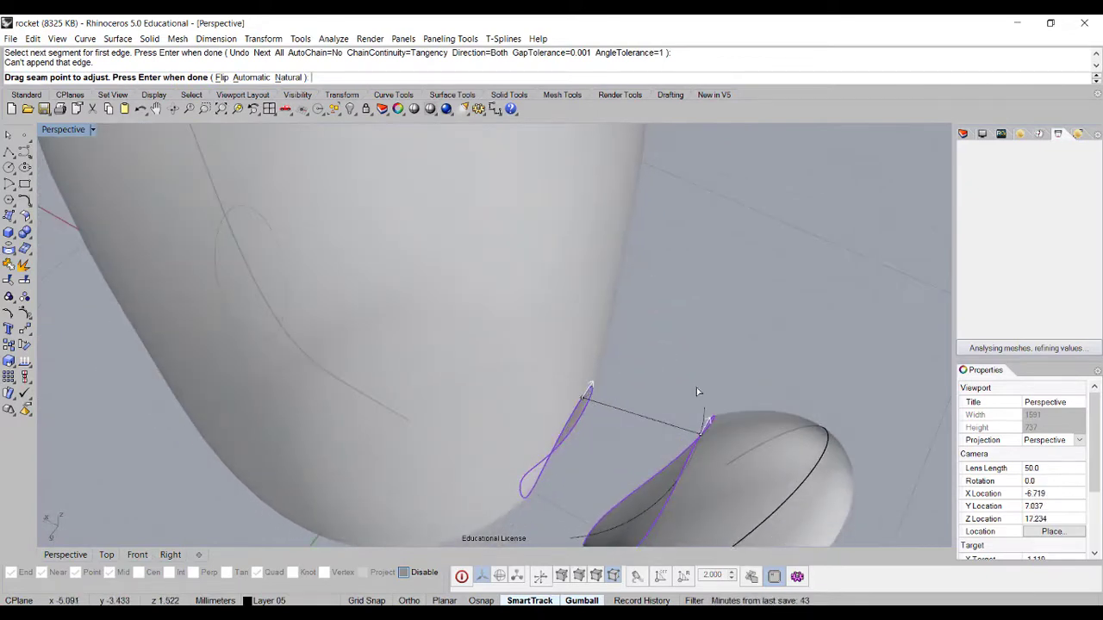
right_click_drag(728, 402, 801, 258)
key("Return")
- Set the blend to Tangency at the body edge and Curvature at the ellipsoid edge, with bulge values 0.624 and 0.92, and preview it
right_click_drag(775, 340, 695, 338)
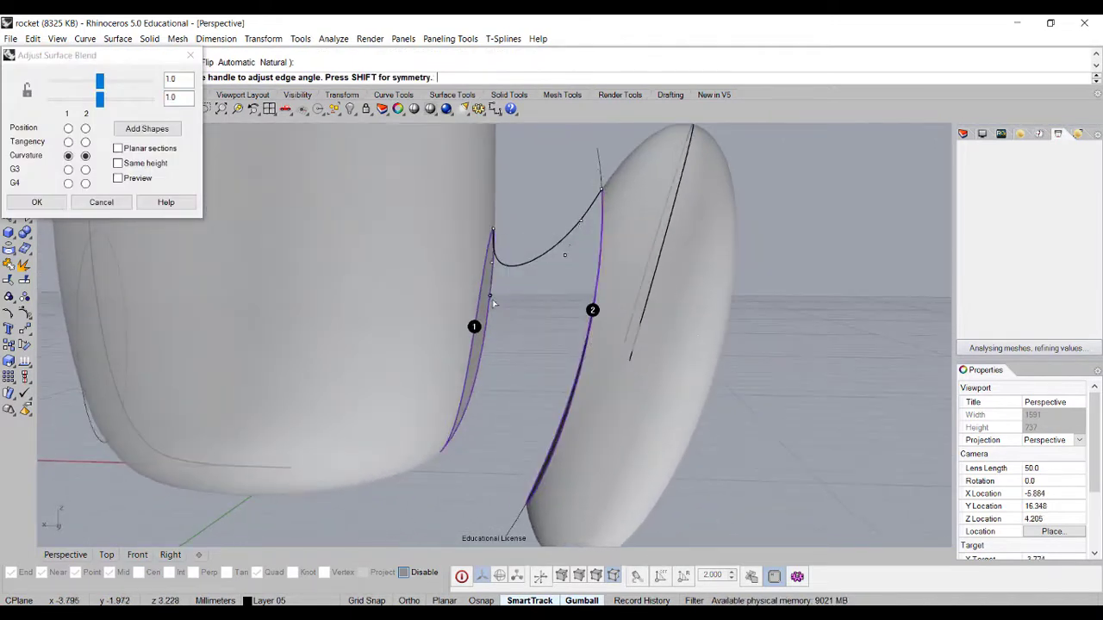
left_click_drag(490, 298, 493, 279)
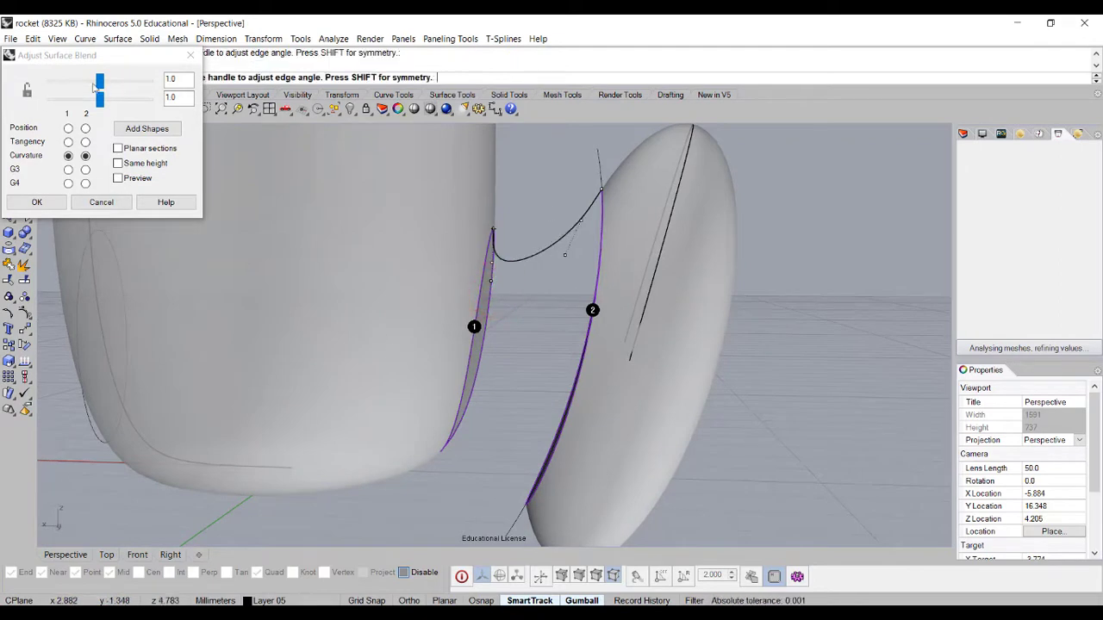
mouse_move(99, 84)
left_mouse_down()
mouse_move(88, 85)
mouse_move(99, 99)
left_mouse_up()
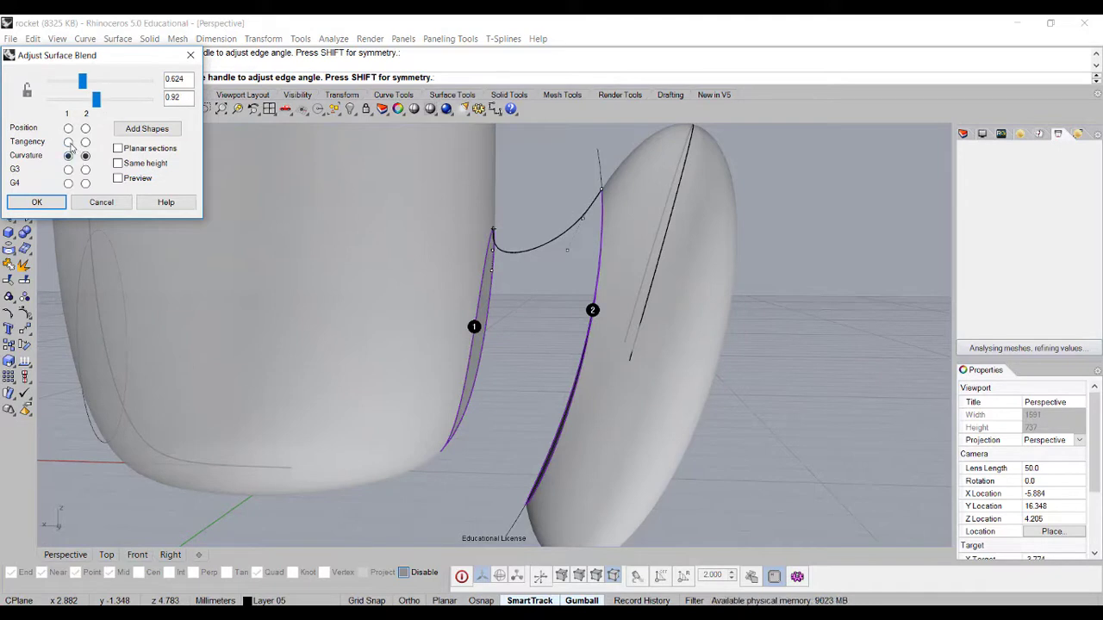
left_click(68, 143)
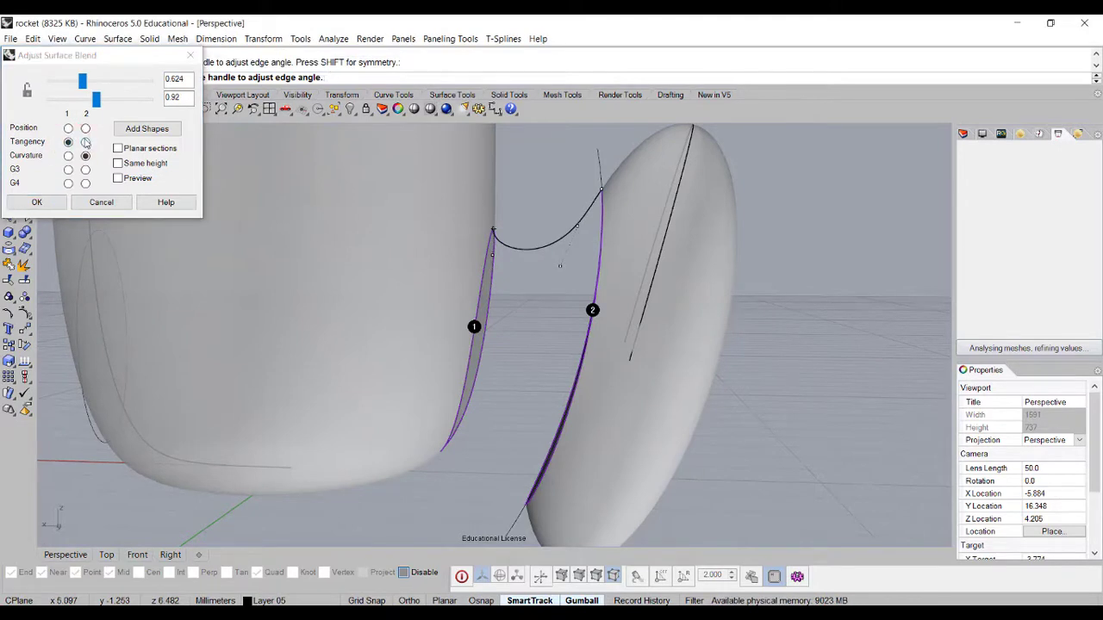
left_click(85, 142)
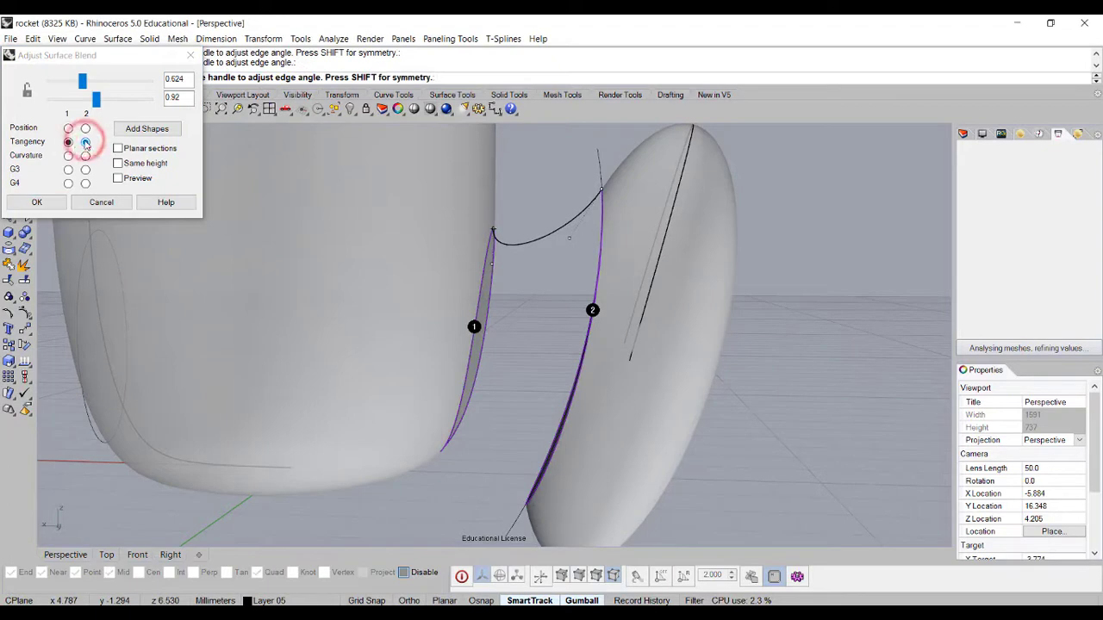
left_click(87, 155)
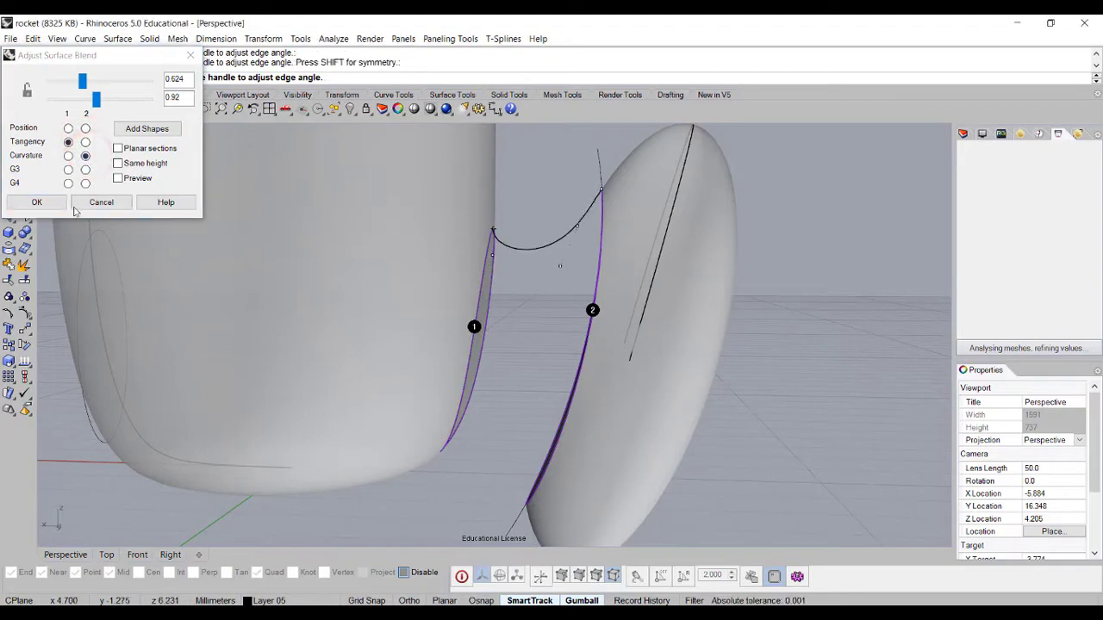
left_click(118, 178)
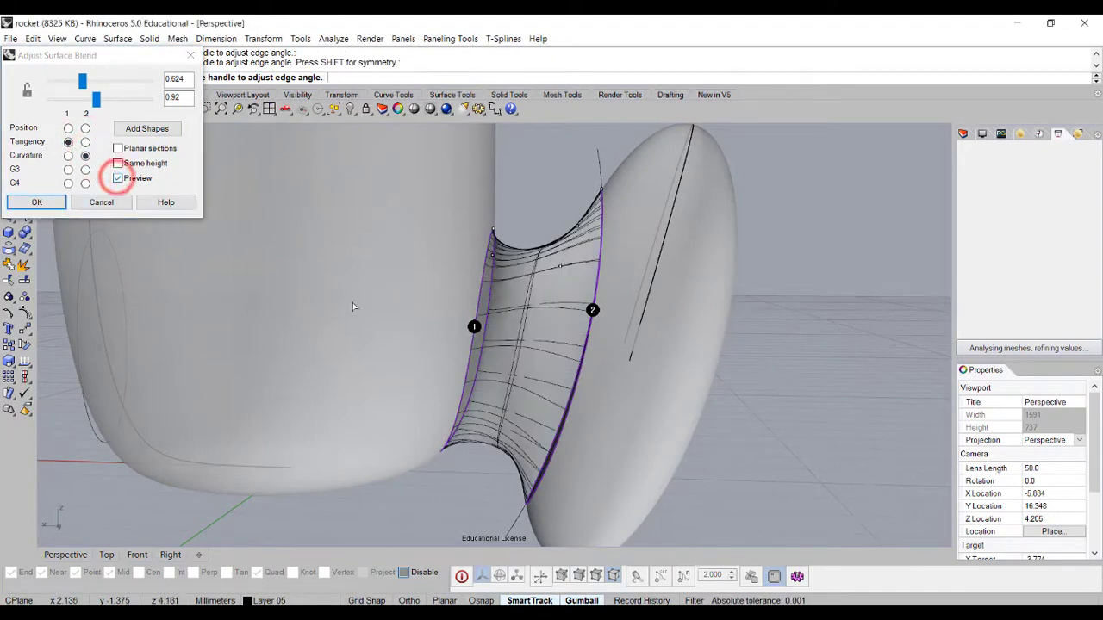
- Reduce the blend's bulge to 0.46 at the body edge and 0.473 at the ellipsoid edge, and create the surface
right_click_drag(536, 282, 473, 318)
scroll(503, 346, "up", 3)
scroll(503, 346, "up", 2)
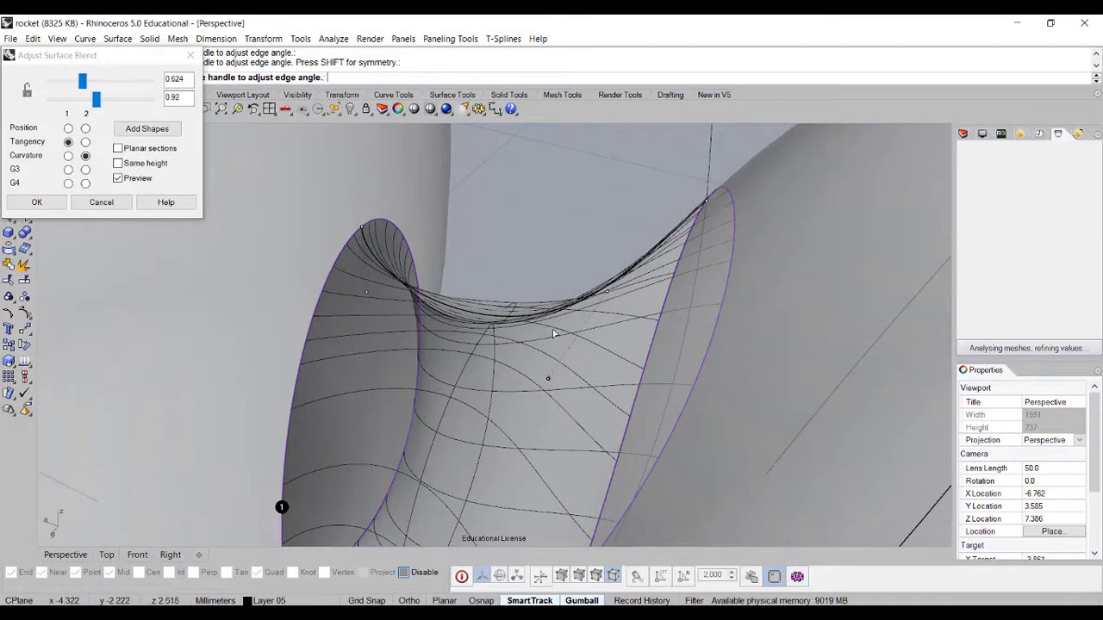
mouse_move(554, 332)
right_mouse_down()
mouse_move(617, 228)
mouse_move(575, 332)
right_mouse_up()
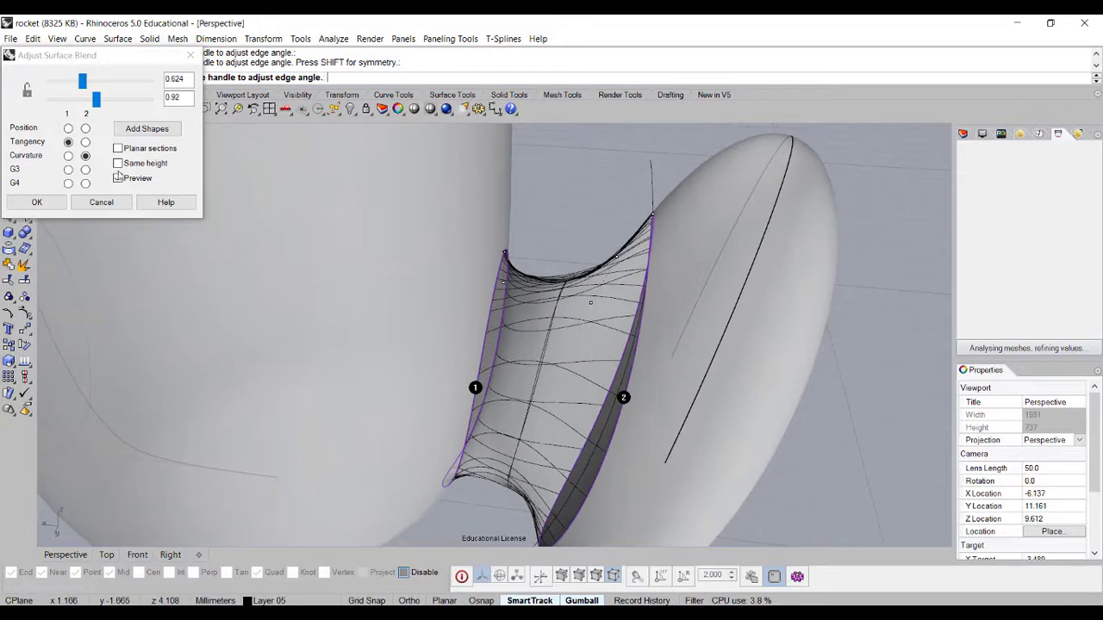
left_click_drag(96, 101, 72, 82)
right_click_drag(603, 318, 400, 329)
scroll(638, 342, "up", 5)
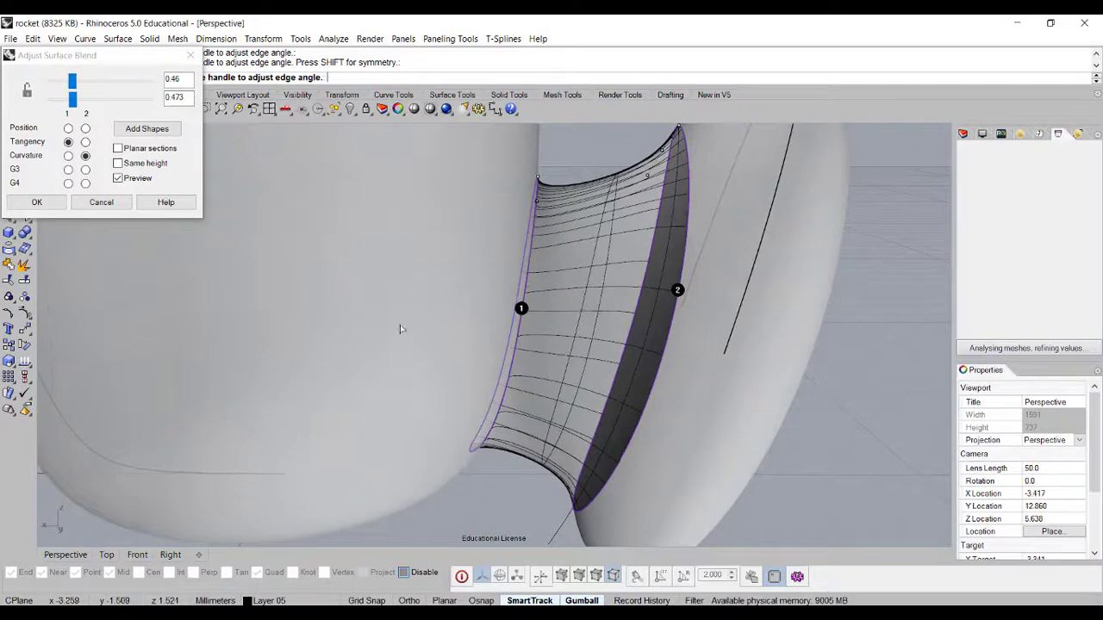
left_click(37, 203)
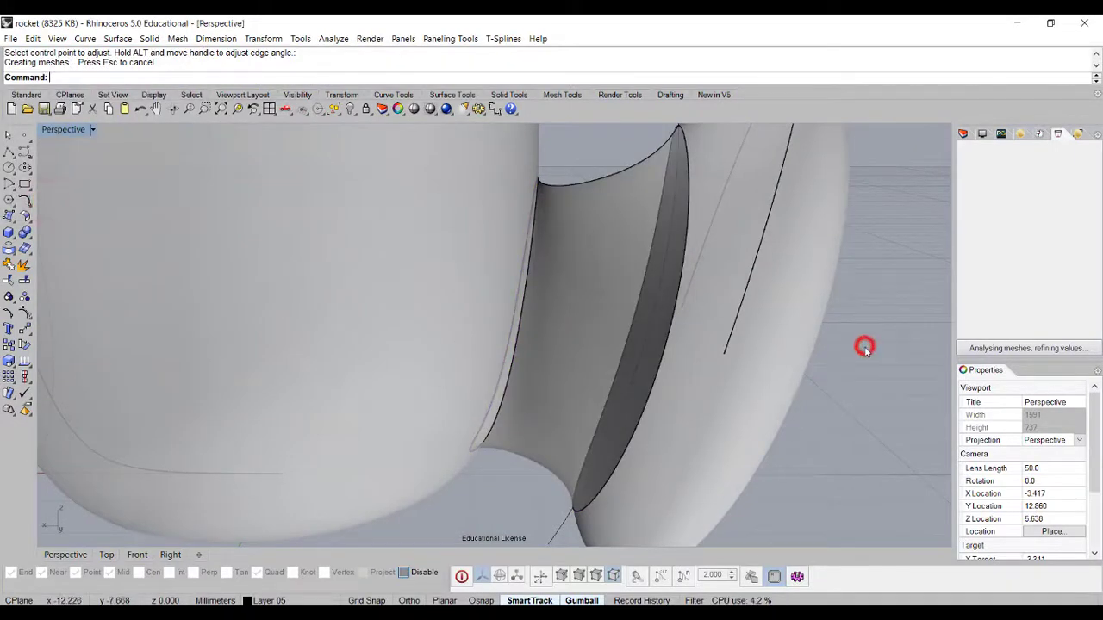
- Join the trimmed ellipsoid and the new blend surface into one fin
scroll(864, 352, "down", 5)
left_click(812, 401)
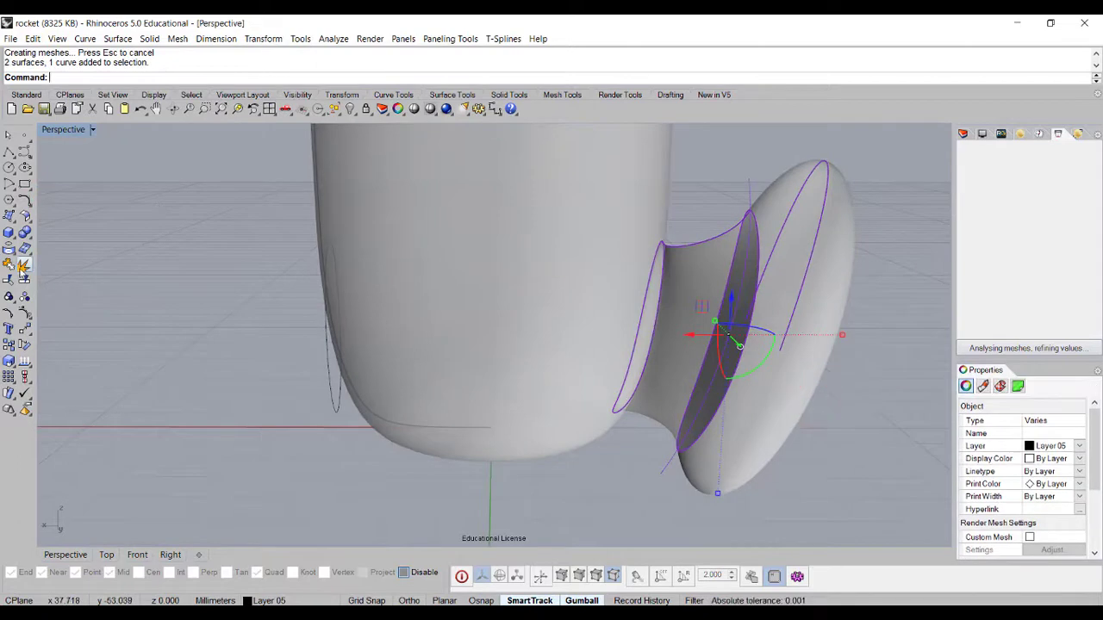
left_click(9, 267)
right_click_drag(813, 411, 365, 255)
- Copy-rotate the fin about the origin in the Top view, placing three copies around the rocket body at 90-degree intervals
double_click(62, 130)
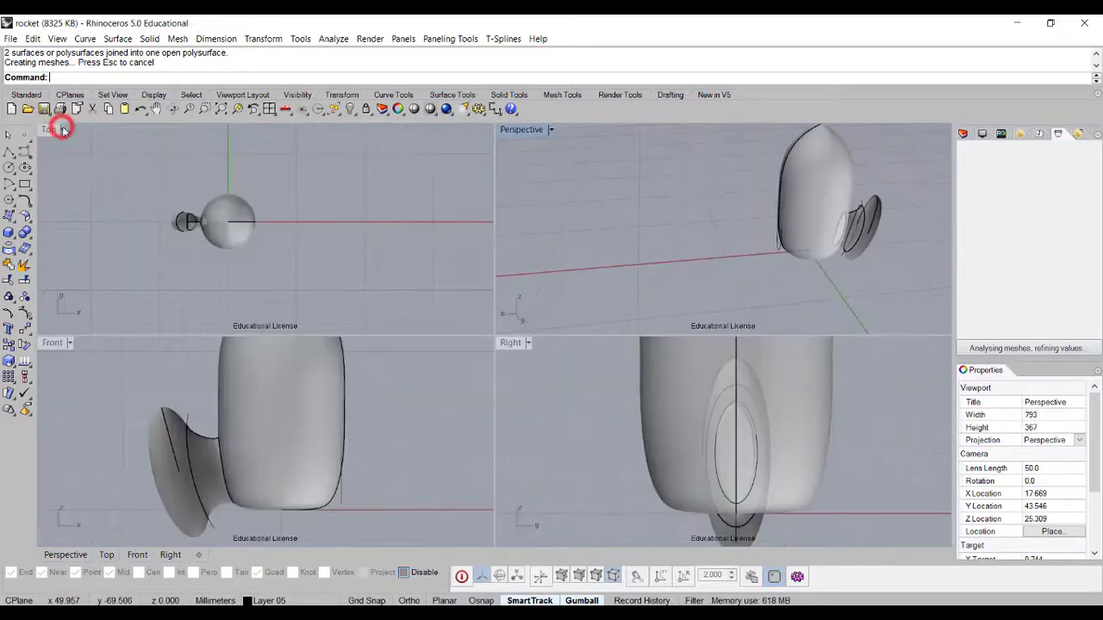
left_click(197, 256)
left_click(177, 226)
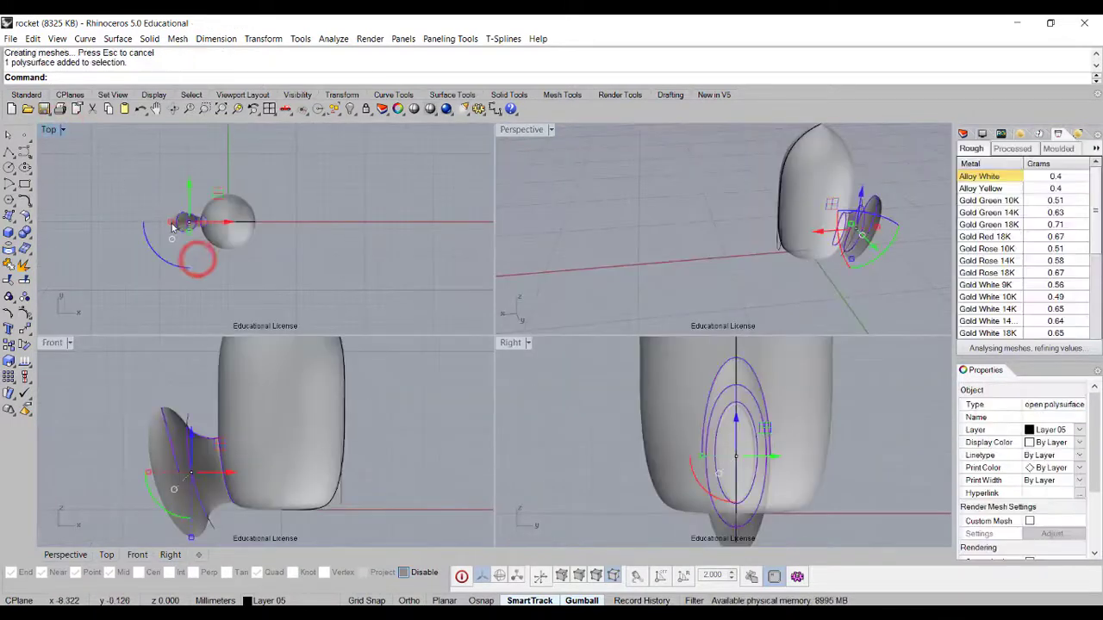
left_click(26, 343)
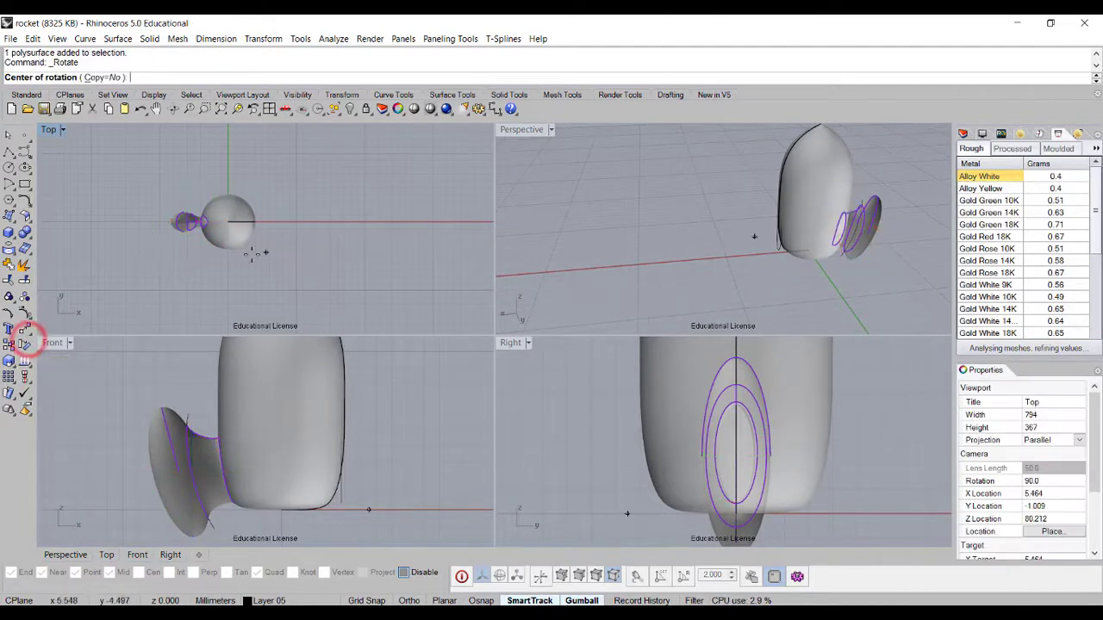
type("0")
key("Return")
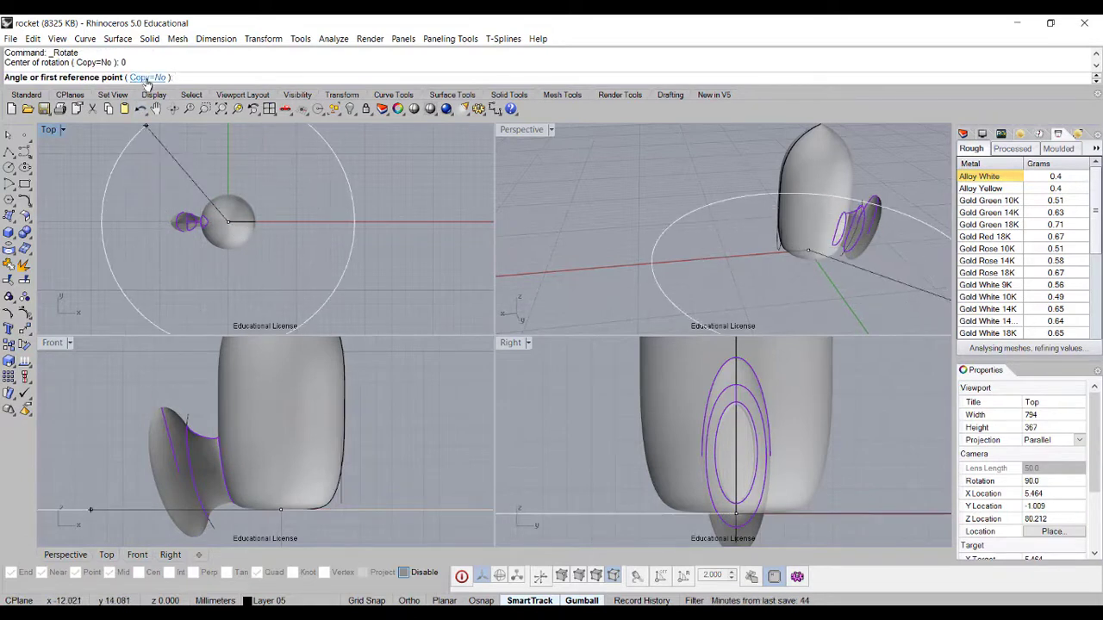
left_click(148, 77)
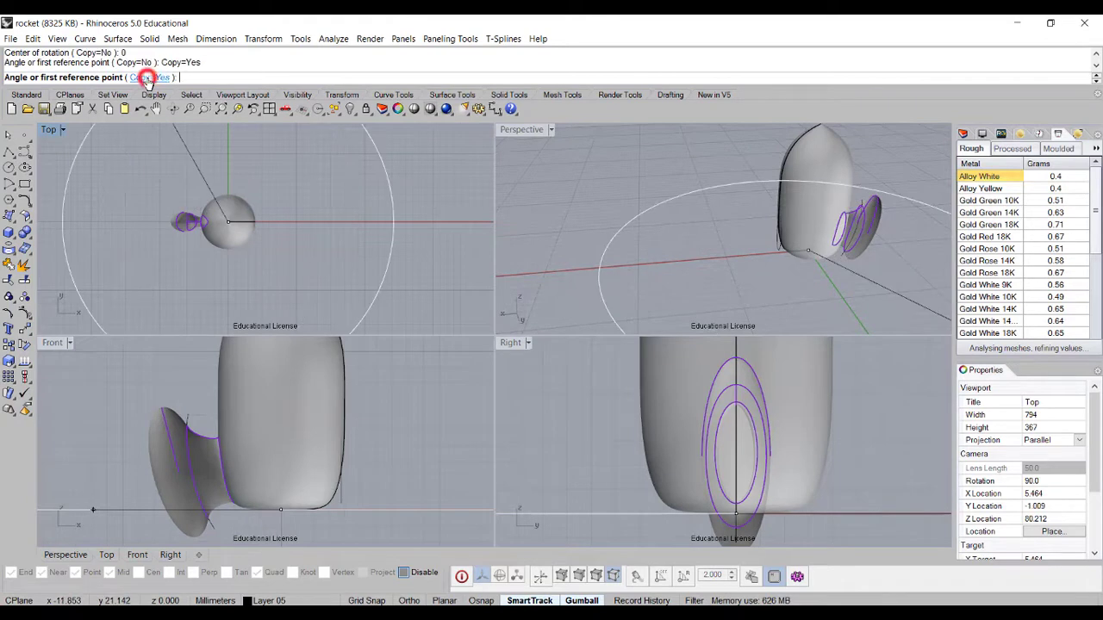
key("F8")
left_click(145, 221)
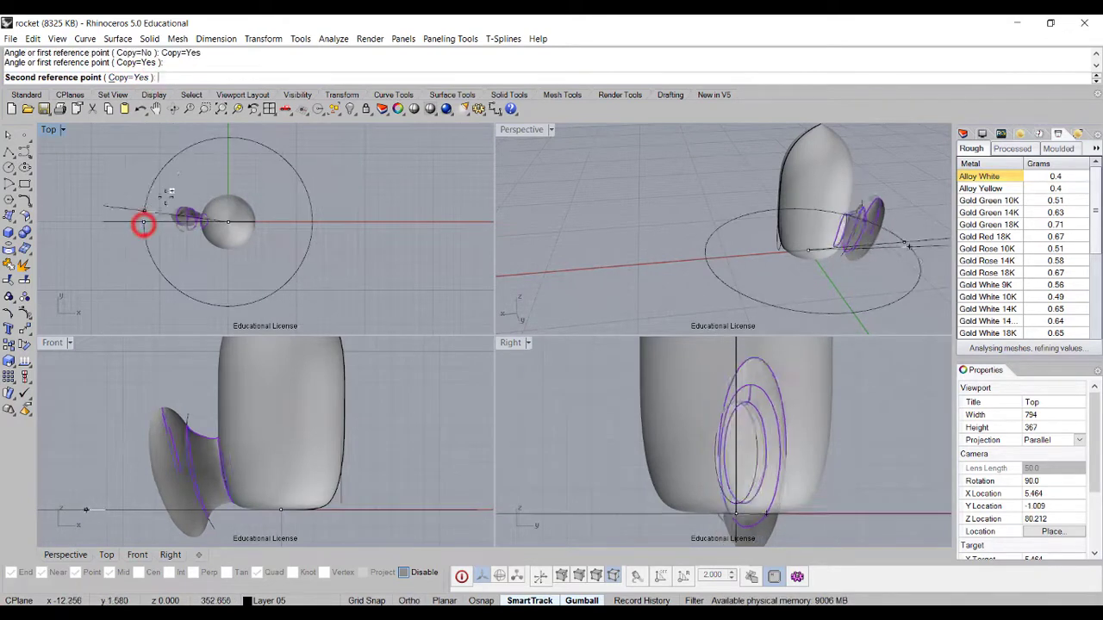
left_click(227, 145)
left_click(303, 224)
left_click(233, 303)
key("Return")
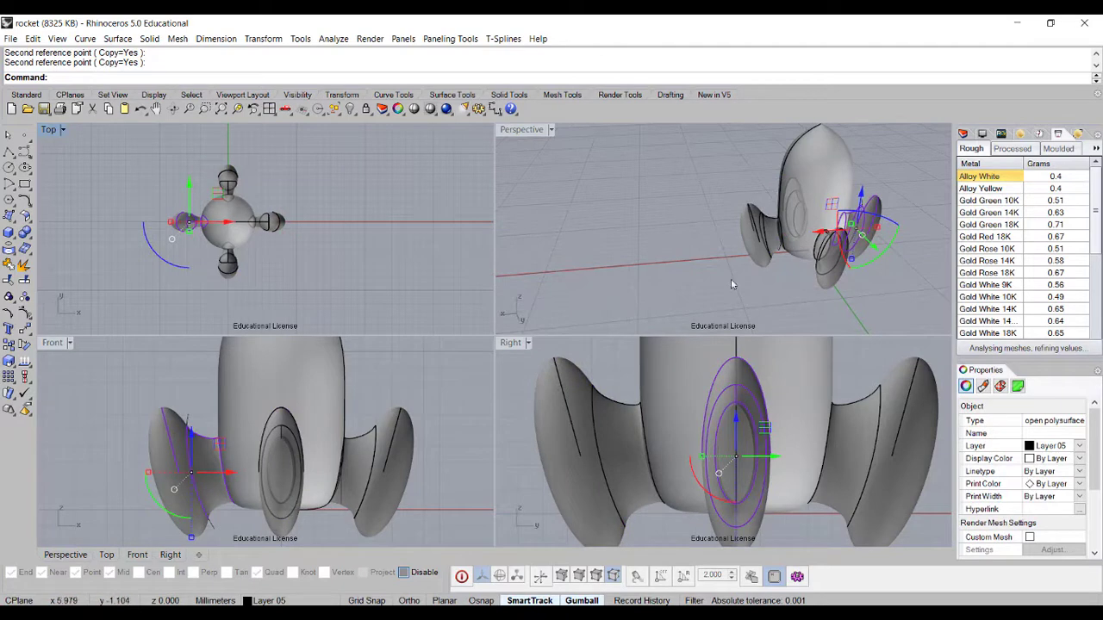
- Undo the last Boolean union, and try again to union the rocket body with all four fins in the Perspective view
right_click_drag(731, 289, 622, 342)
double_click(519, 129)
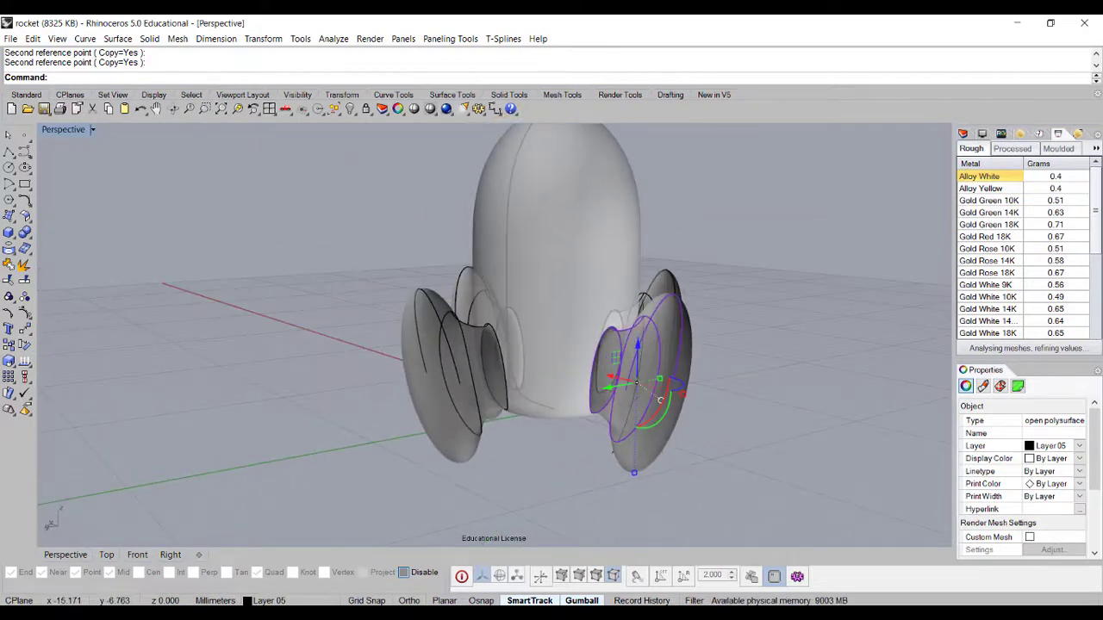
key("ctrl+z")
right_click_drag(660, 400, 774, 395)
left_click(780, 379)
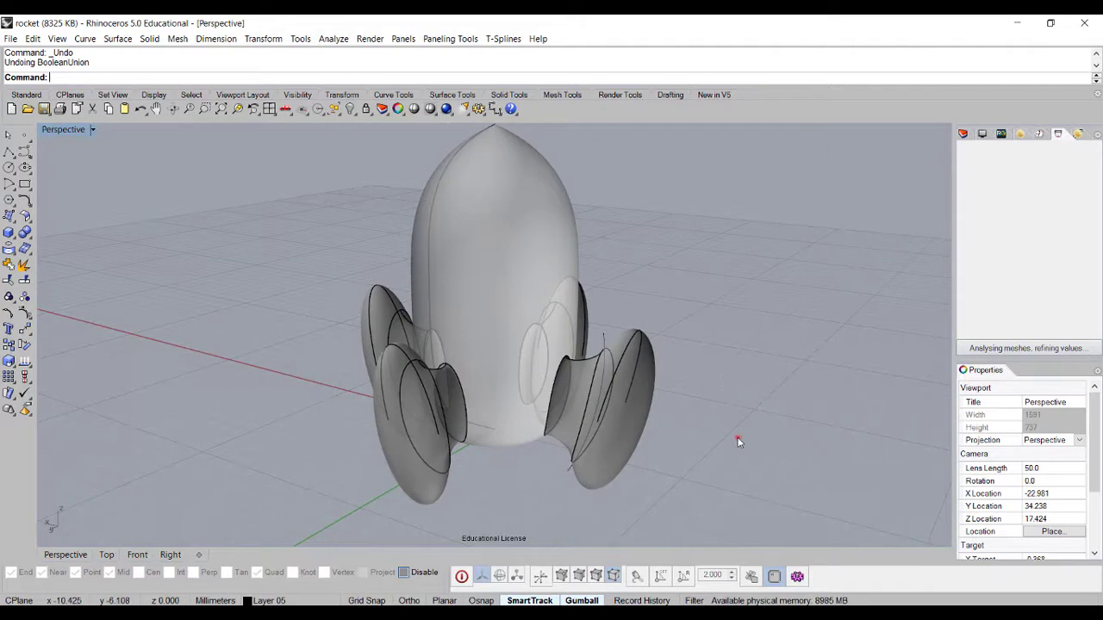
left_click_drag(299, 243, 300, 244)
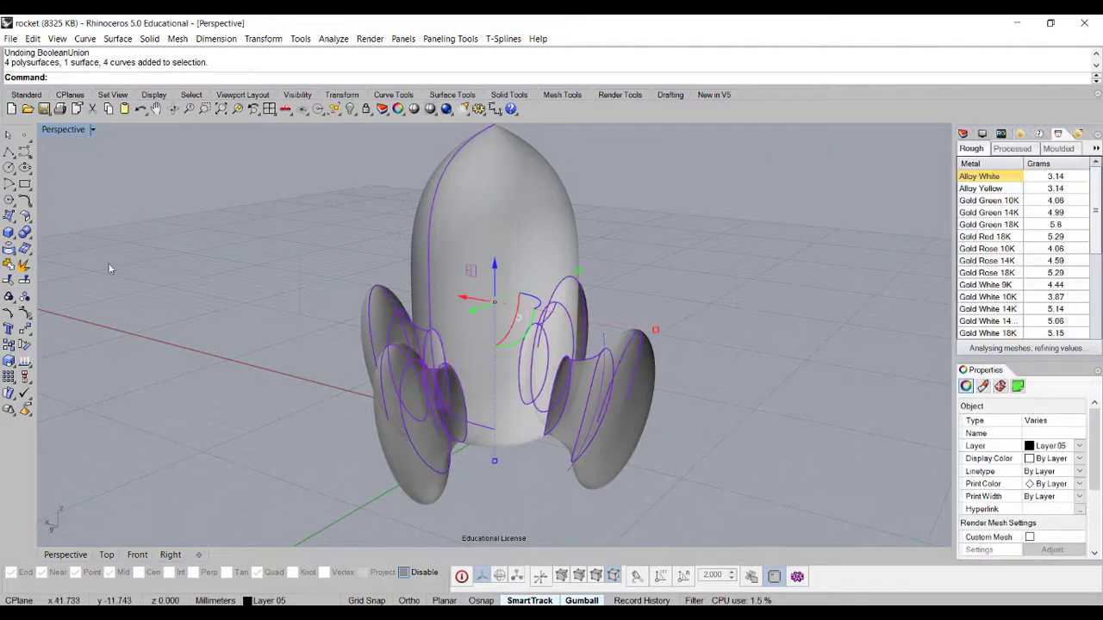
left_click(26, 233)
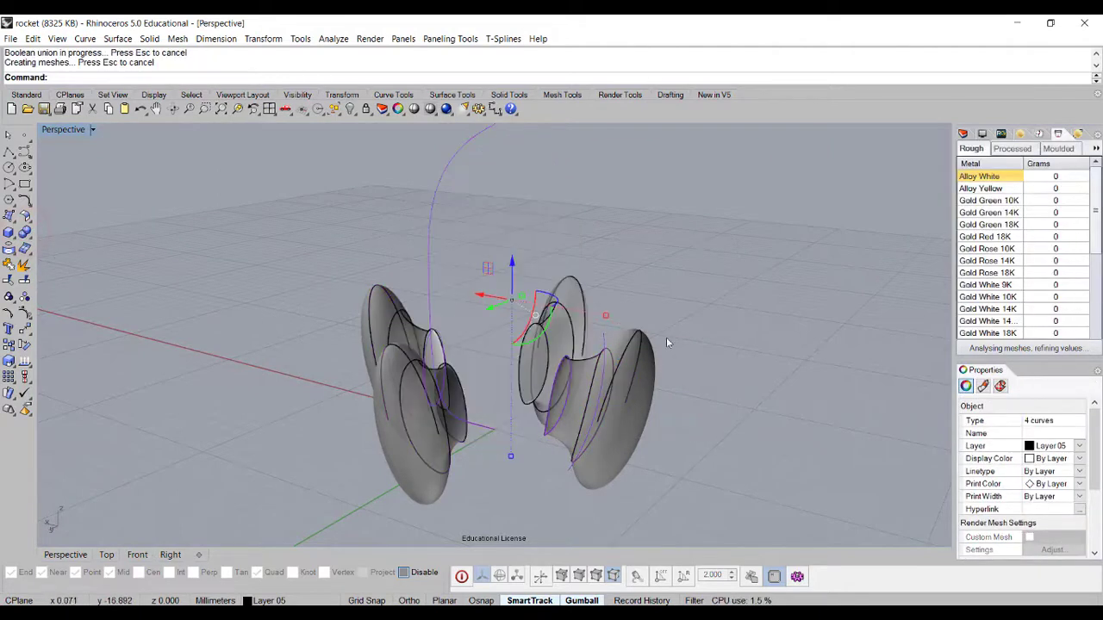
- Inspect the union result from several angles and undo the Boolean union of the rocket body and fins
right_click_drag(763, 310, 665, 352)
left_click(812, 322)
scroll(439, 390, "up", 3)
right_click_drag(472, 394, 379, 400)
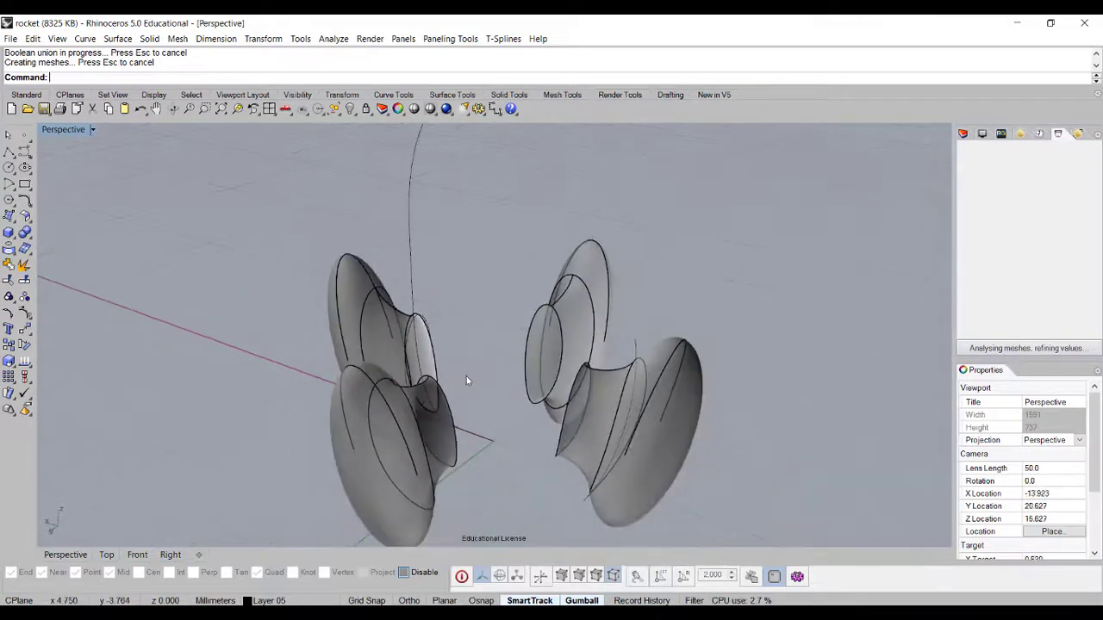
right_click_drag(468, 379, 459, 321, "shift")
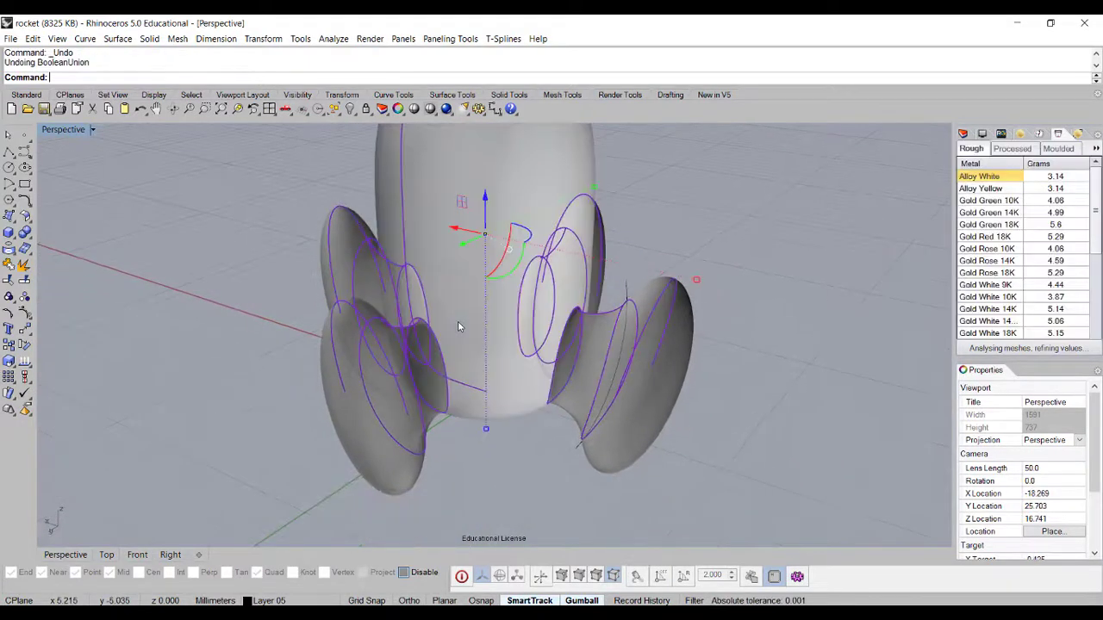
key("ctrl+z")
- Select the four fins around the rocket body as cutting objects for a Trim
right_click_drag(506, 459, 702, 404)
left_click(682, 336)
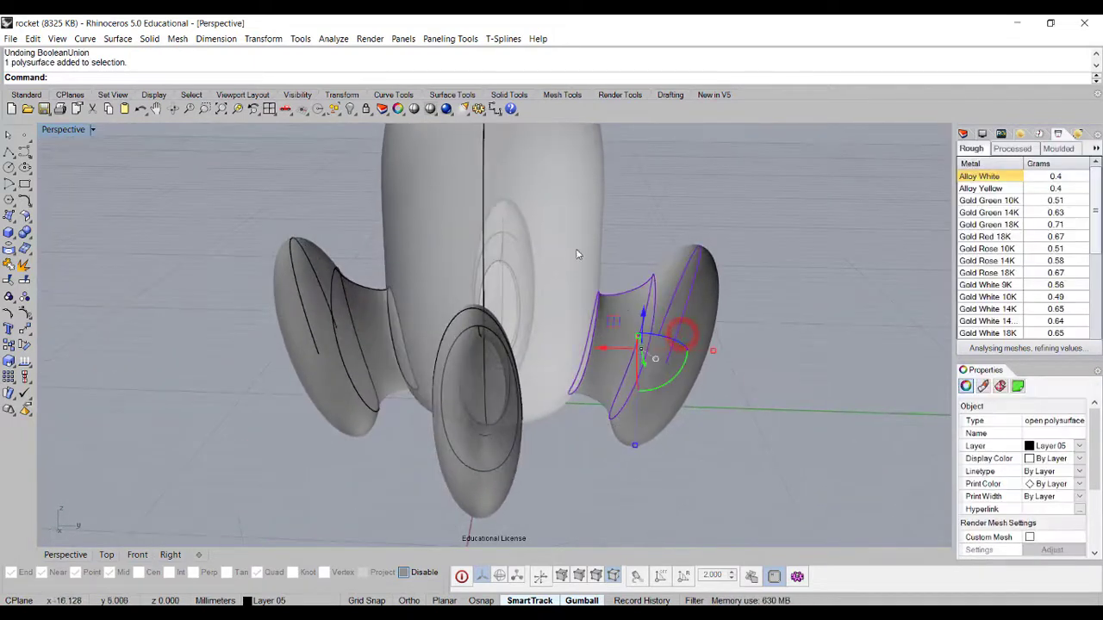
left_click(522, 218, "shift")
left_click(309, 280, "shift")
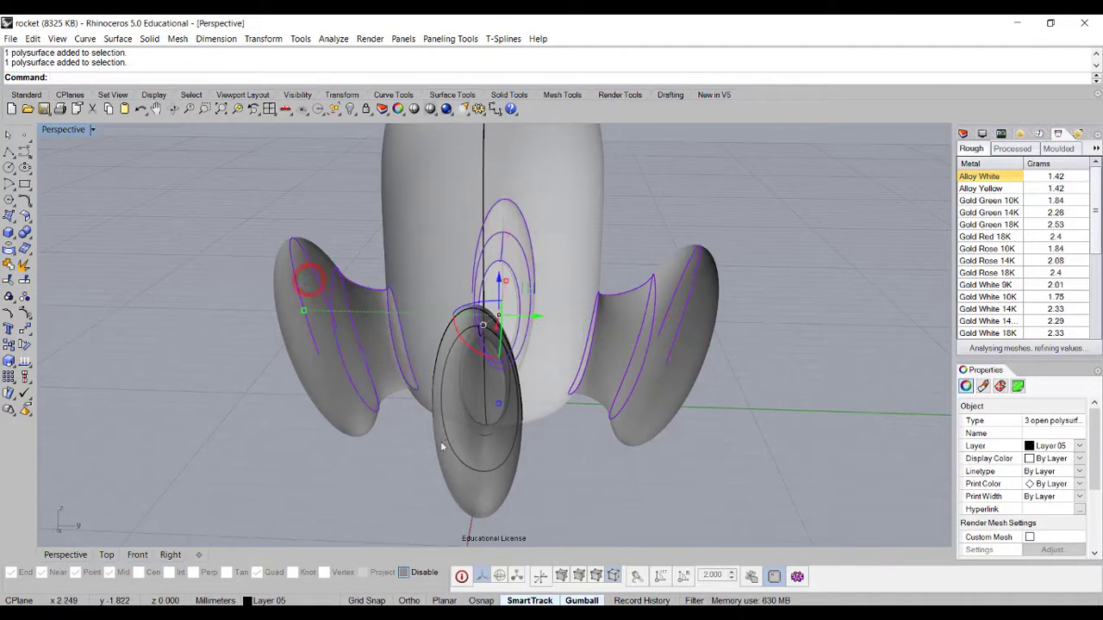
left_click(440, 447, "shift")
right_click_drag(440, 446, 271, 348)
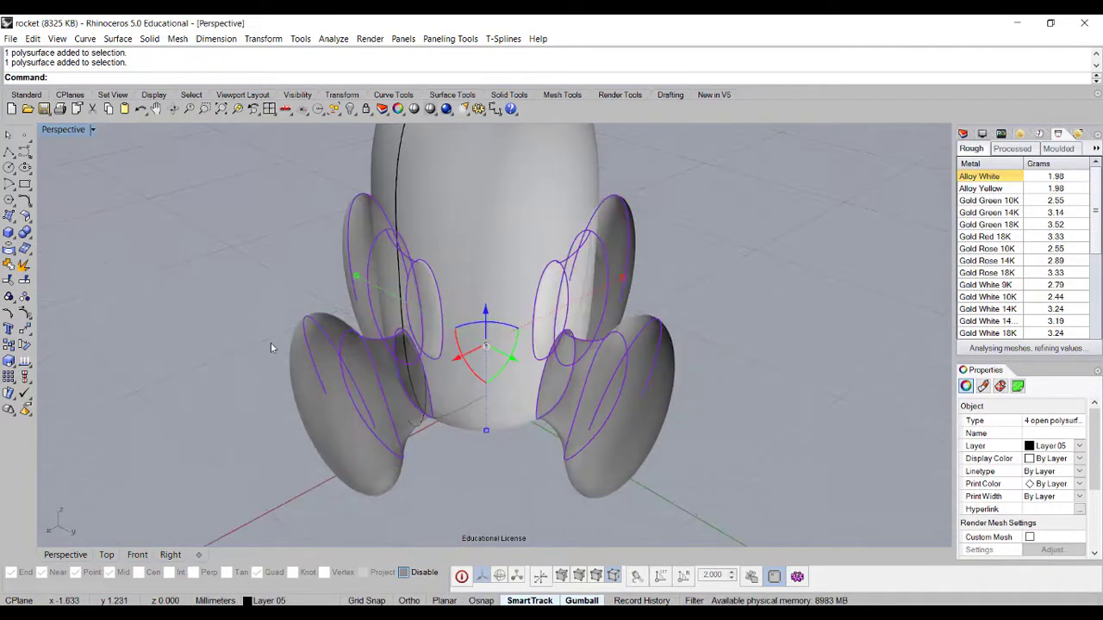
left_click(8, 280)
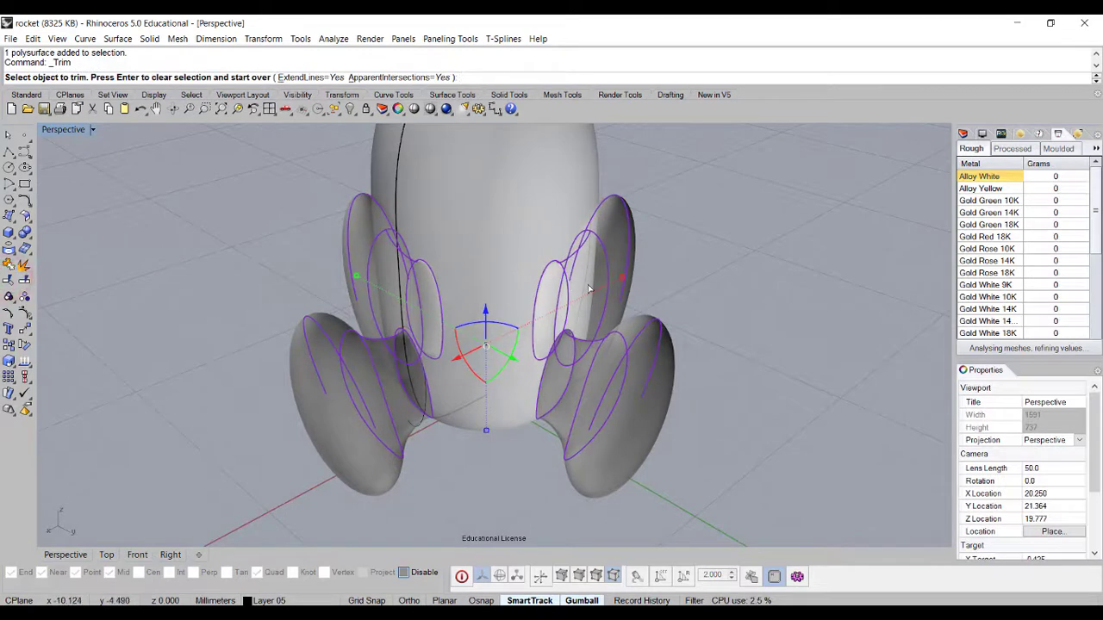
- Undo the last trim and trim away the patch of rocket body enclosed by the base of one fin
scroll(571, 314, "up", 5)
scroll(572, 315, "up", 5)
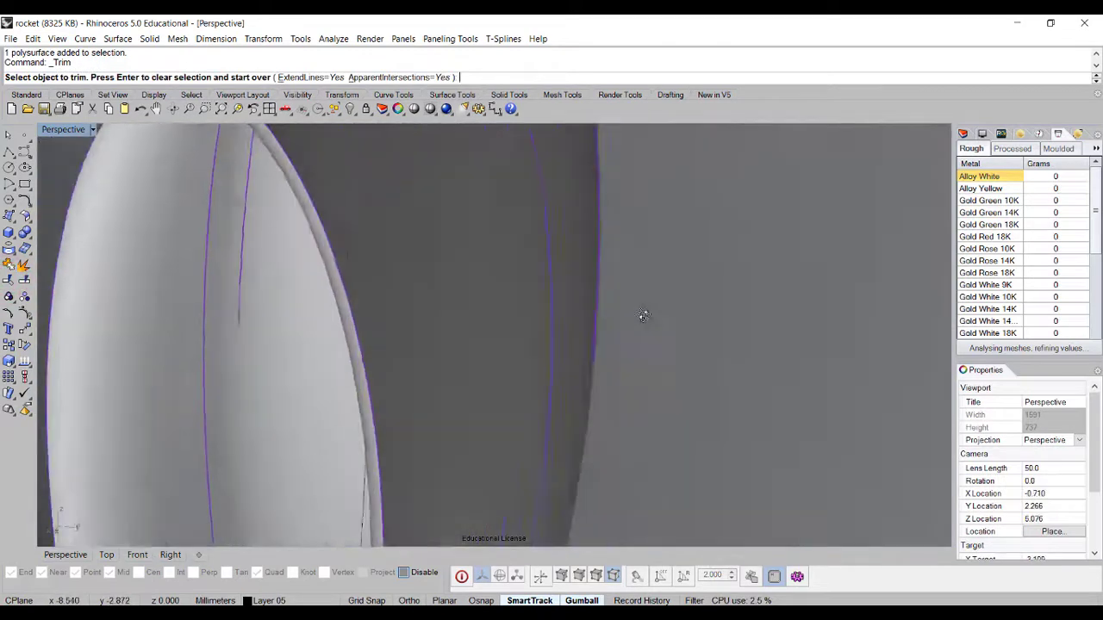
scroll(376, 363, "down", 5)
right_click_drag(371, 371, 438, 349)
key("ctrl+z")
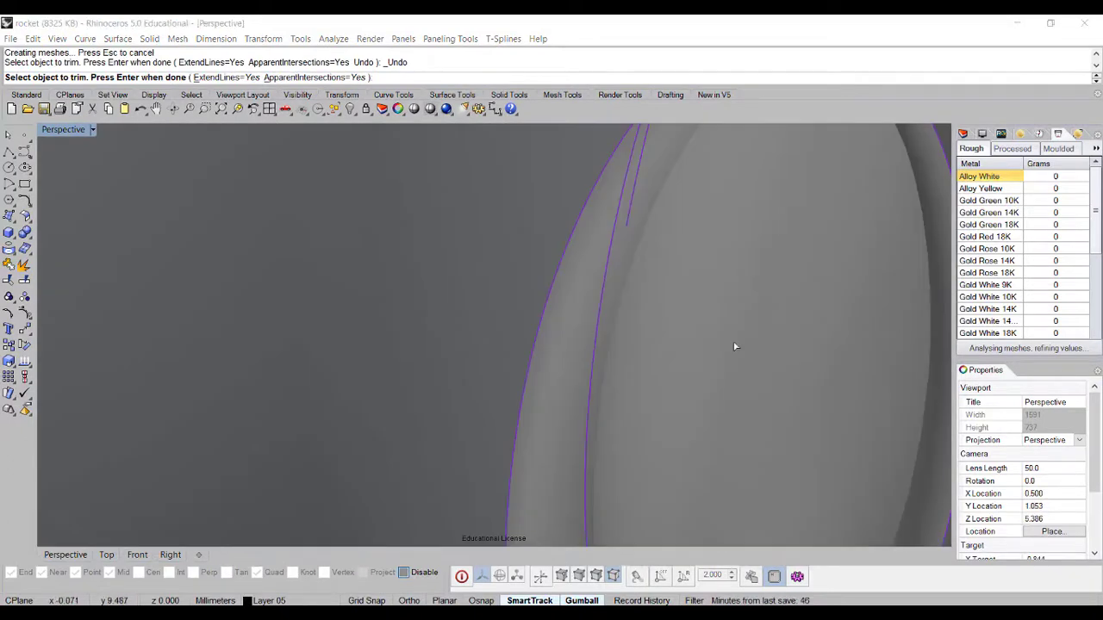
left_click(721, 335)
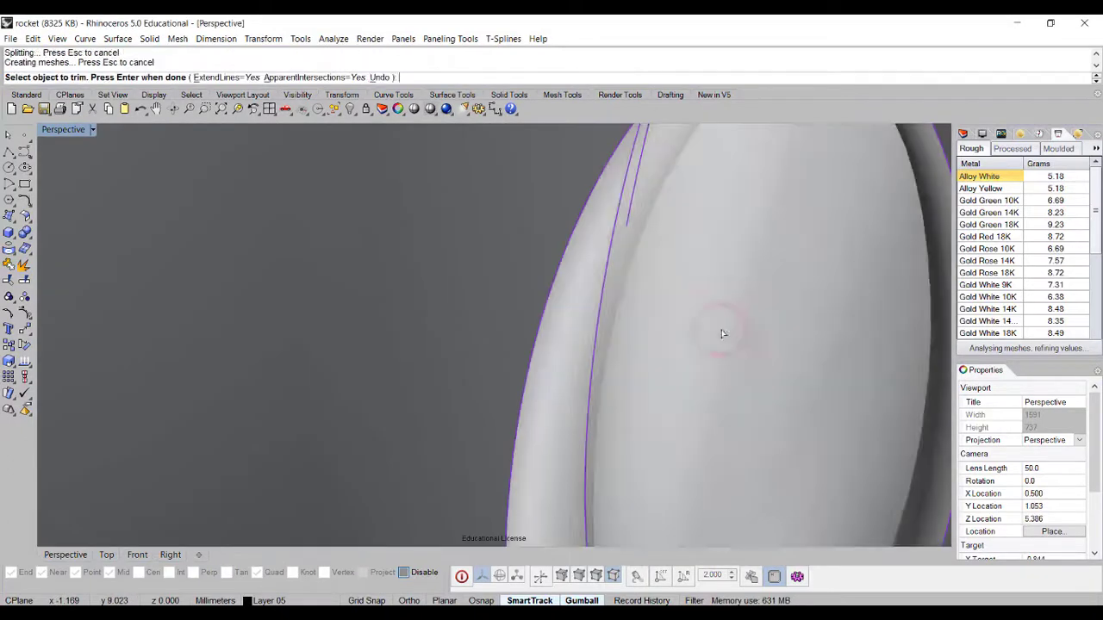
- Trim away the remaining patches of the rocket body enclosed by the bases of the other fins
right_click_drag(717, 315, 658, 340)
scroll(658, 340, "up", 5)
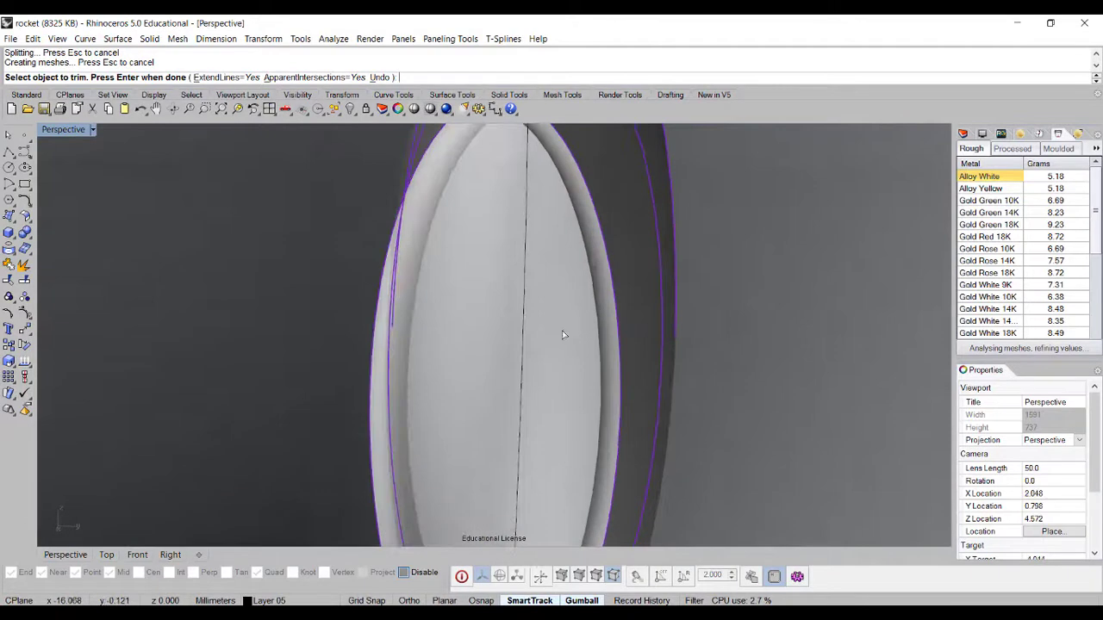
mouse_move(572, 336)
right_mouse_down()
mouse_move(534, 296)
mouse_move(525, 340)
mouse_move(557, 344)
right_mouse_up()
left_click(546, 340)
scroll(537, 333, "down", 3)
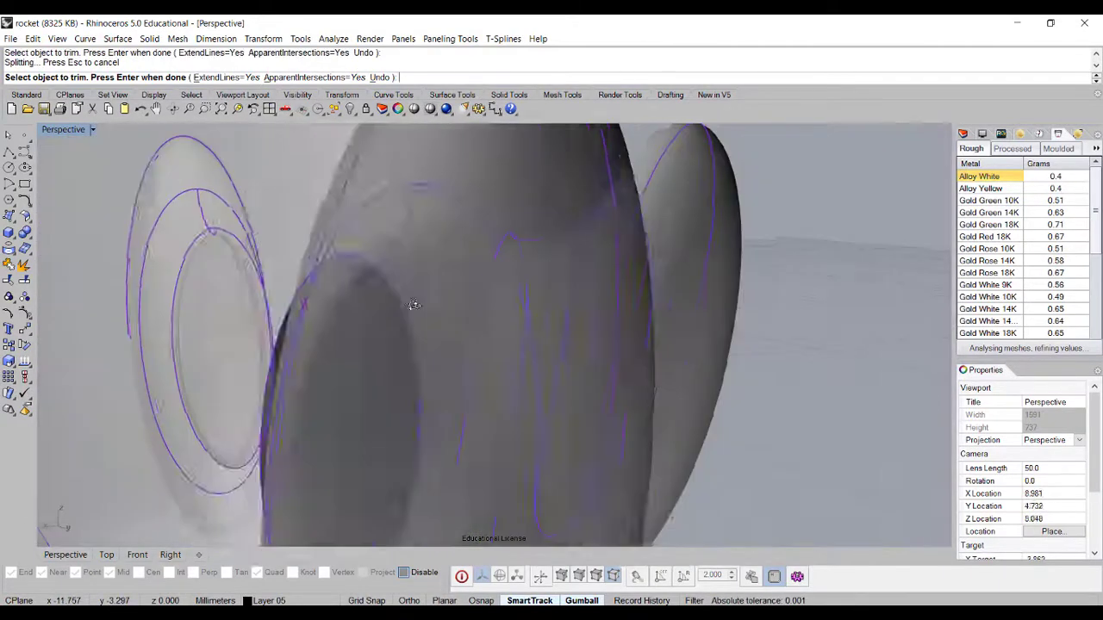
right_click_drag(405, 305, 469, 249)
scroll(468, 249, "up", 5)
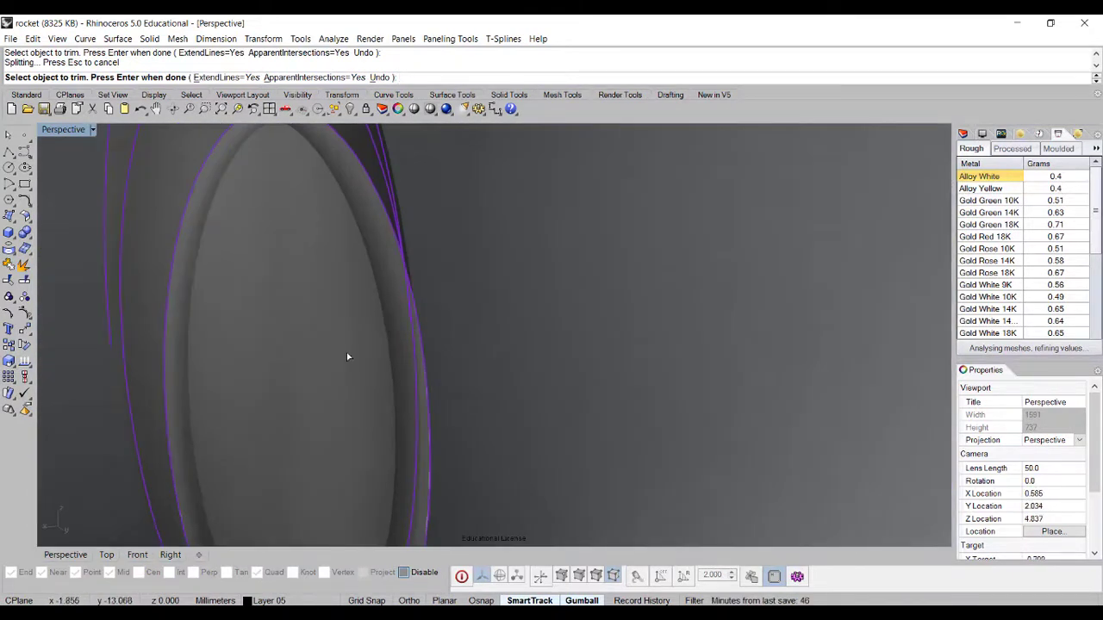
left_click(346, 356)
scroll(479, 340, "down", 6)
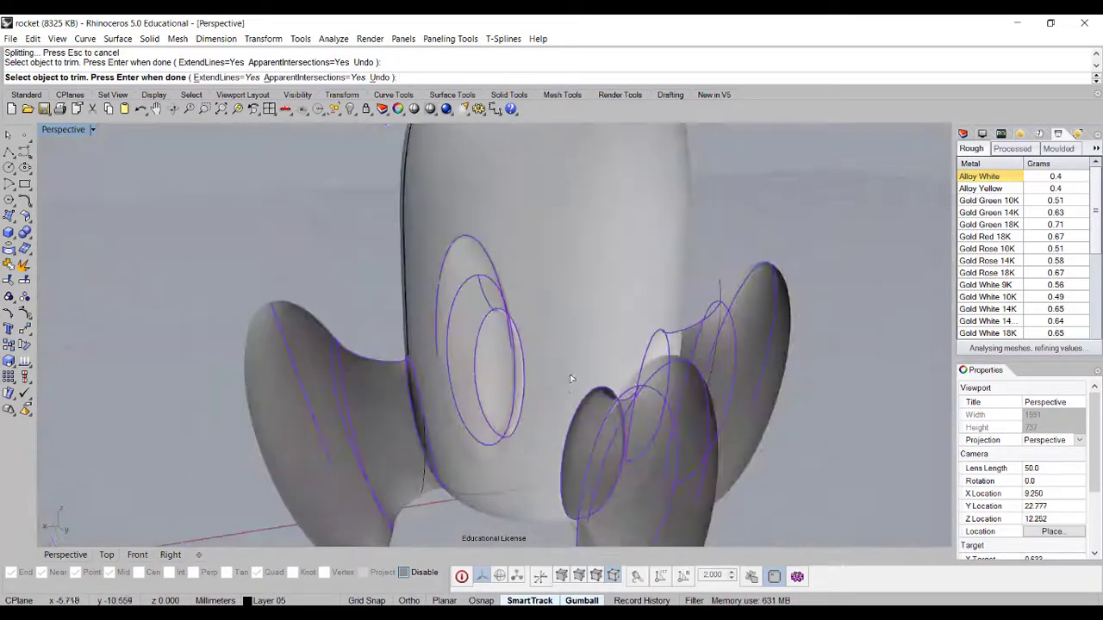
- Join all surfaces of the rocket body and four fins into one polysurface, and select the result to check its type
right_click_drag(563, 390, 684, 379)
scroll(653, 357, "down", 4)
key("ctrl+a")
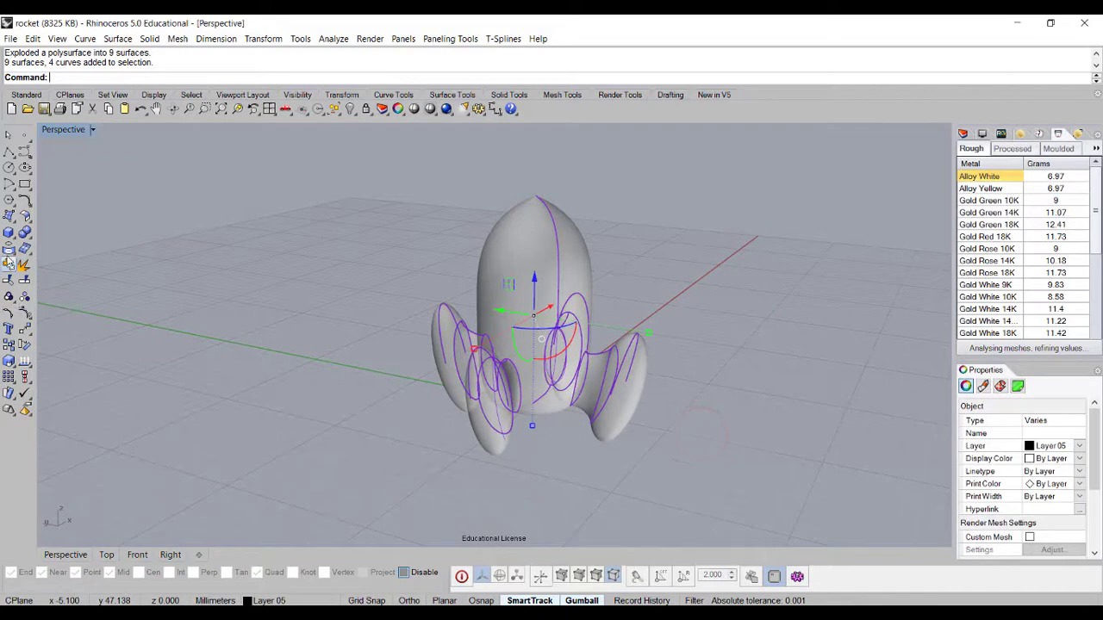
left_click(7, 263)
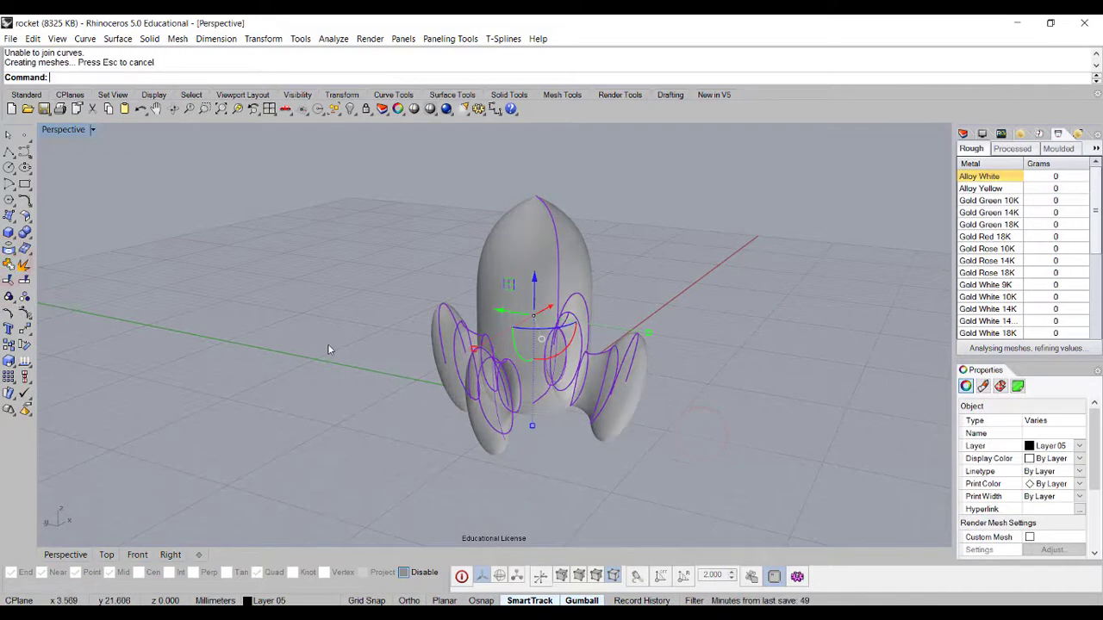
left_click(327, 345)
left_click(562, 321)
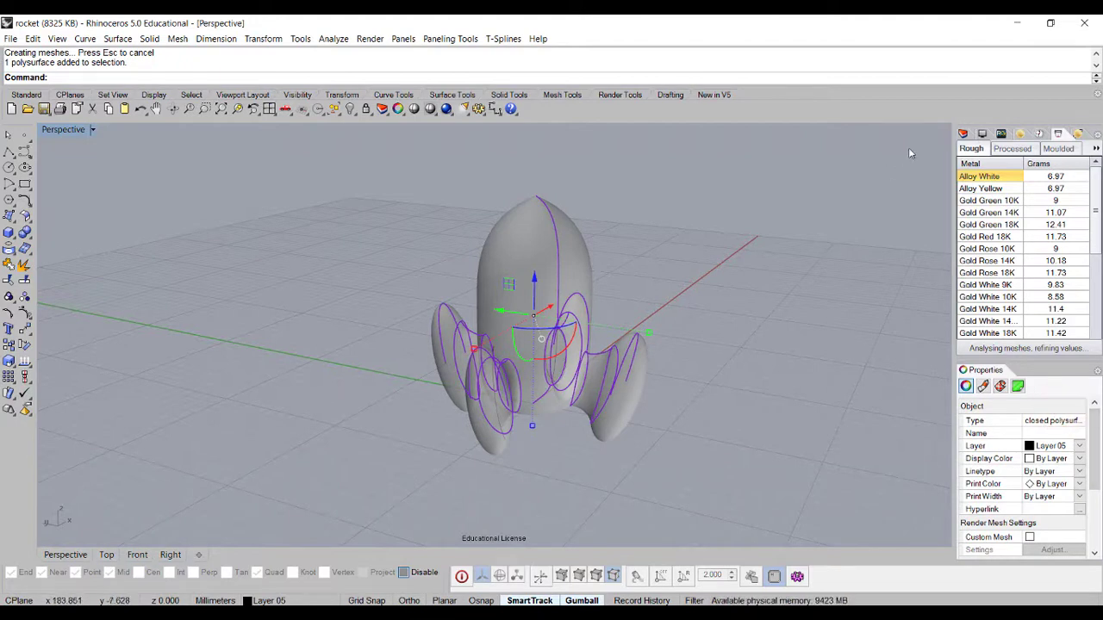
- Show the layer list and, with grid snap on, create a 6 mm diameter sphere centred on the Y axis at y = 18
left_click(963, 135)
left_click(731, 415)
right_click_drag(731, 414, 517, 344)
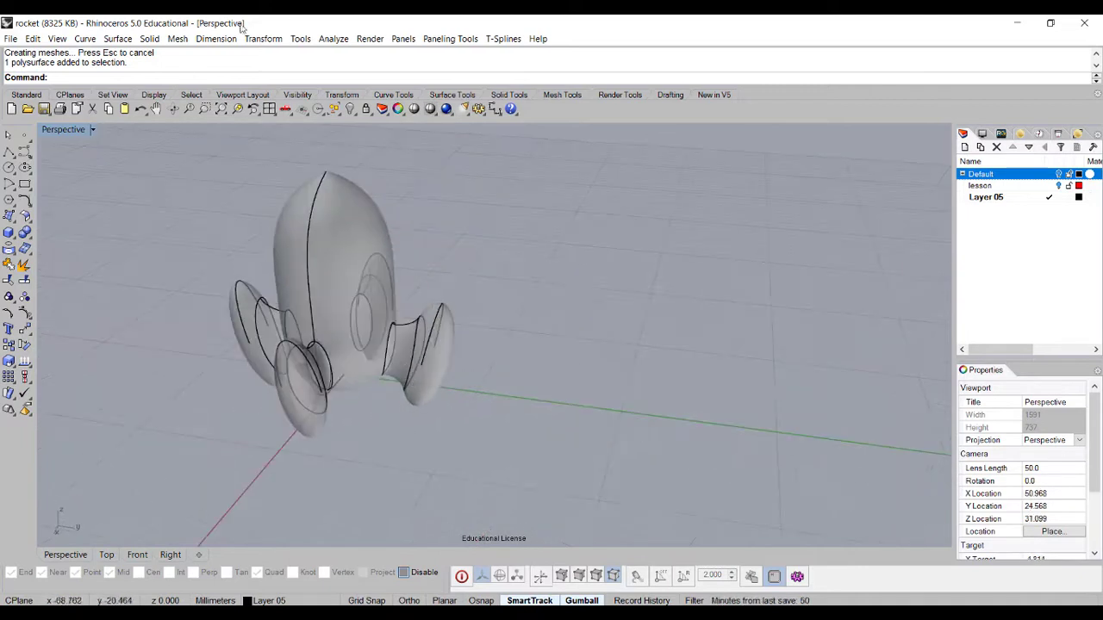
left_click(9, 233)
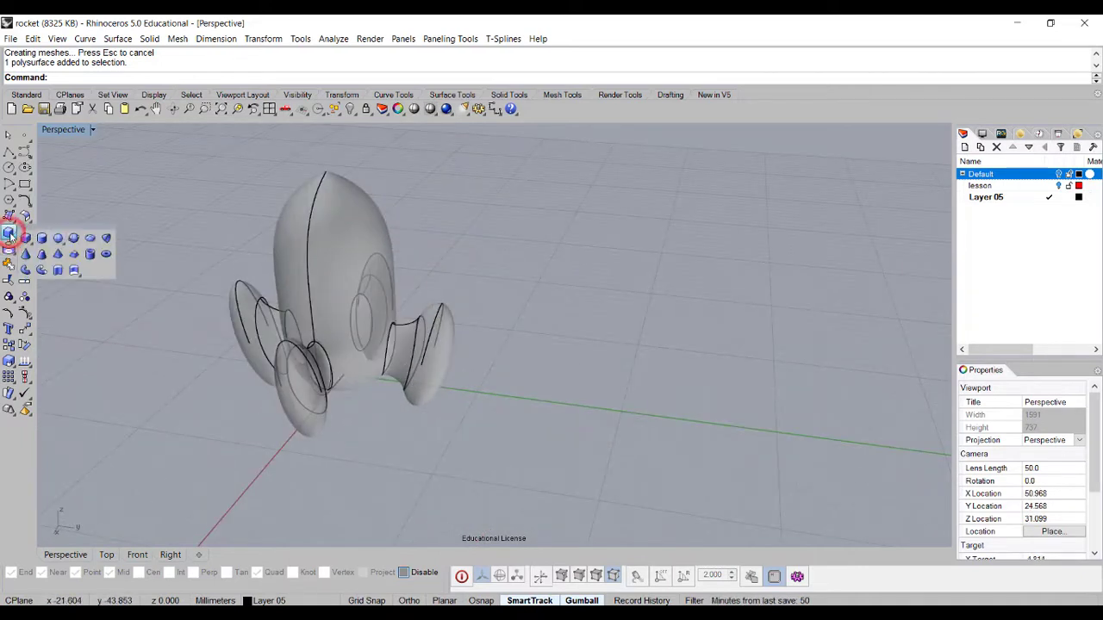
left_click(57, 238)
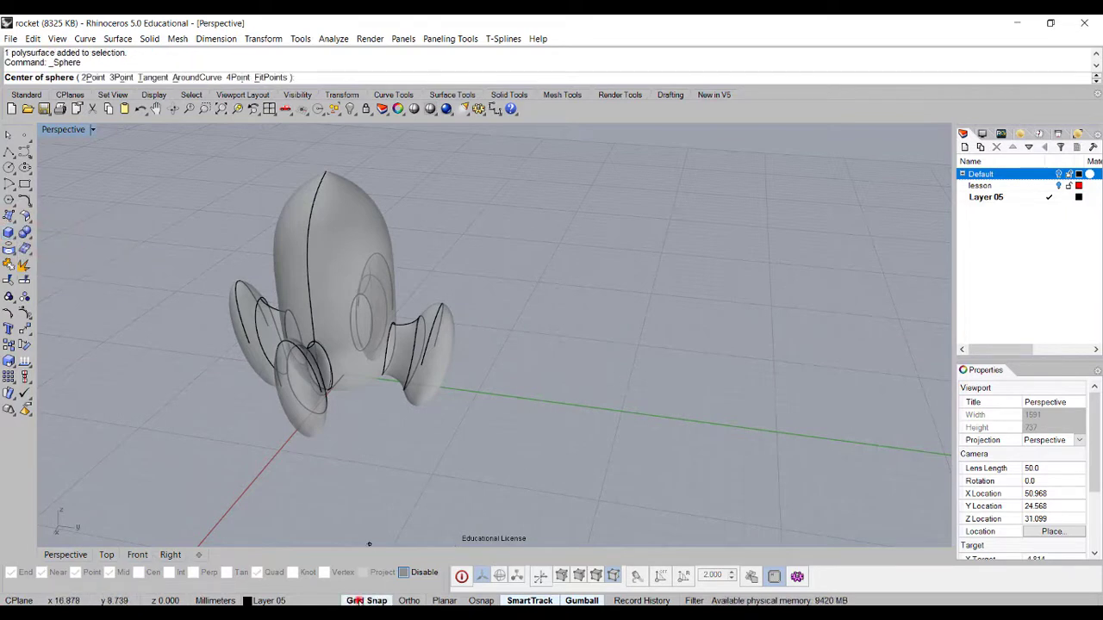
left_click(595, 407)
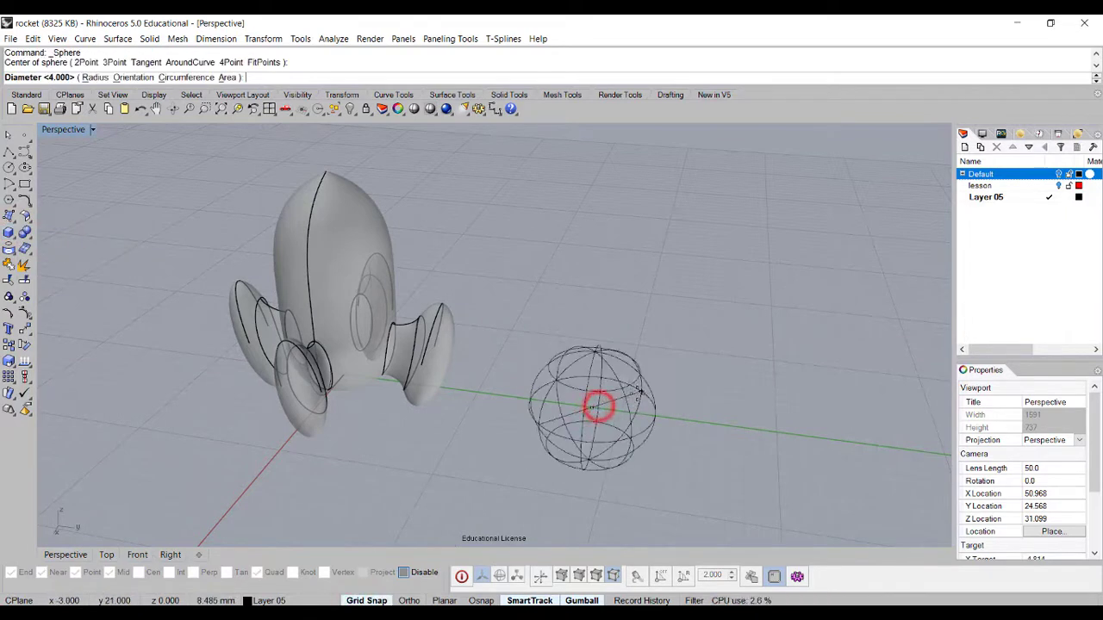
scroll(623, 405, "up", 3)
scroll(624, 404, "up", 2)
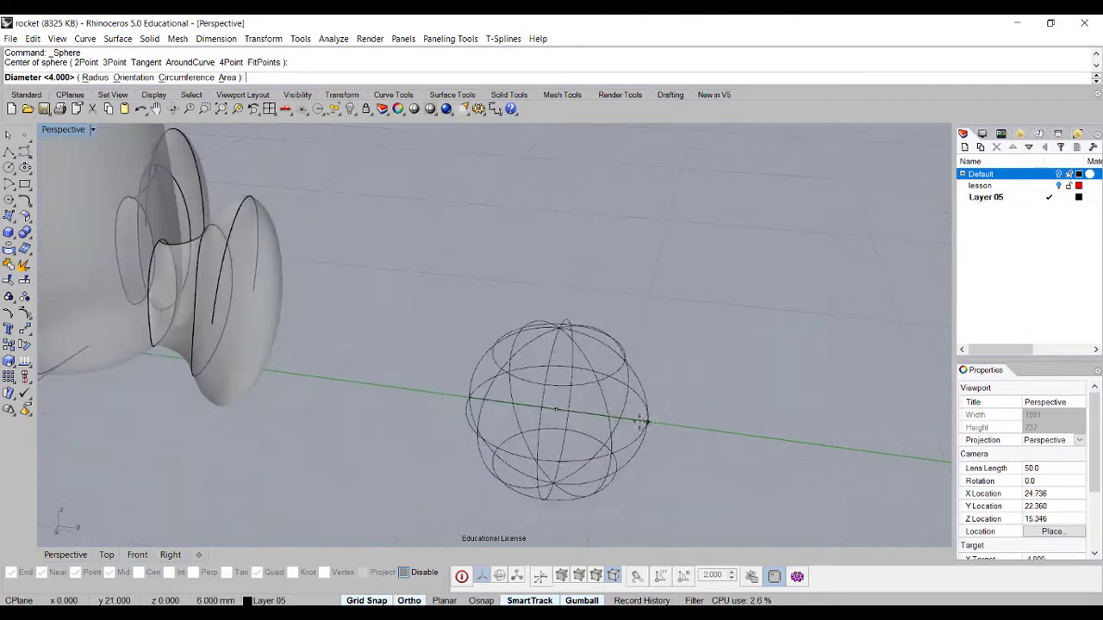
left_click(644, 422)
mouse_move(646, 423)
right_mouse_down()
mouse_move(689, 369)
mouse_move(658, 395)
right_mouse_up()
- Scale the sphere down vertically into a flattened ellipsoid
left_click(635, 399)
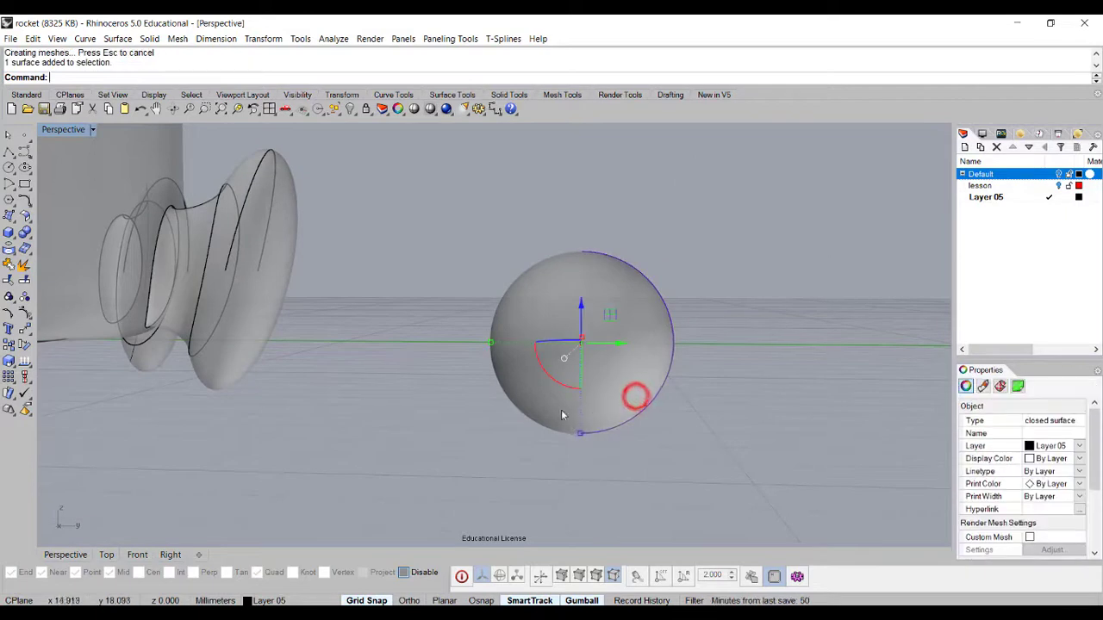
left_click_drag(577, 436, 564, 379)
key("Escape")
right_click_drag(563, 382, 586, 416)
left_click(586, 416)
left_click_drag(546, 420, 560, 418)
left_click(556, 436)
right_click_drag(749, 360, 752, 398)
left_click(610, 442)
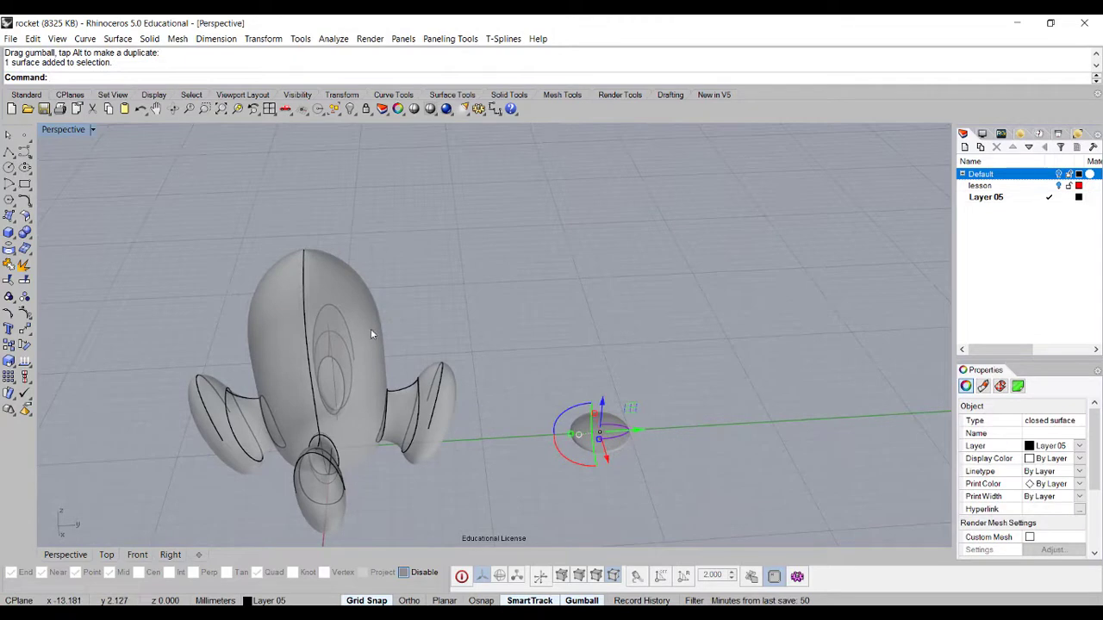
right_click_drag(407, 324, 371, 325)
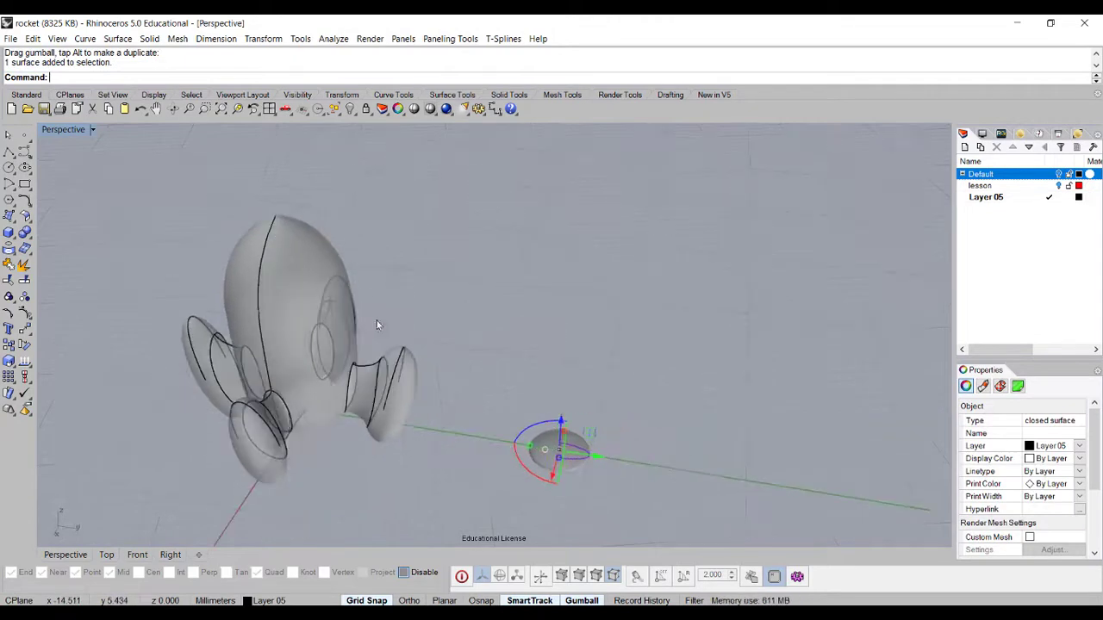
right_click_drag(393, 289, 546, 263)
right_click_drag(660, 287, 585, 291)
key("Escape")
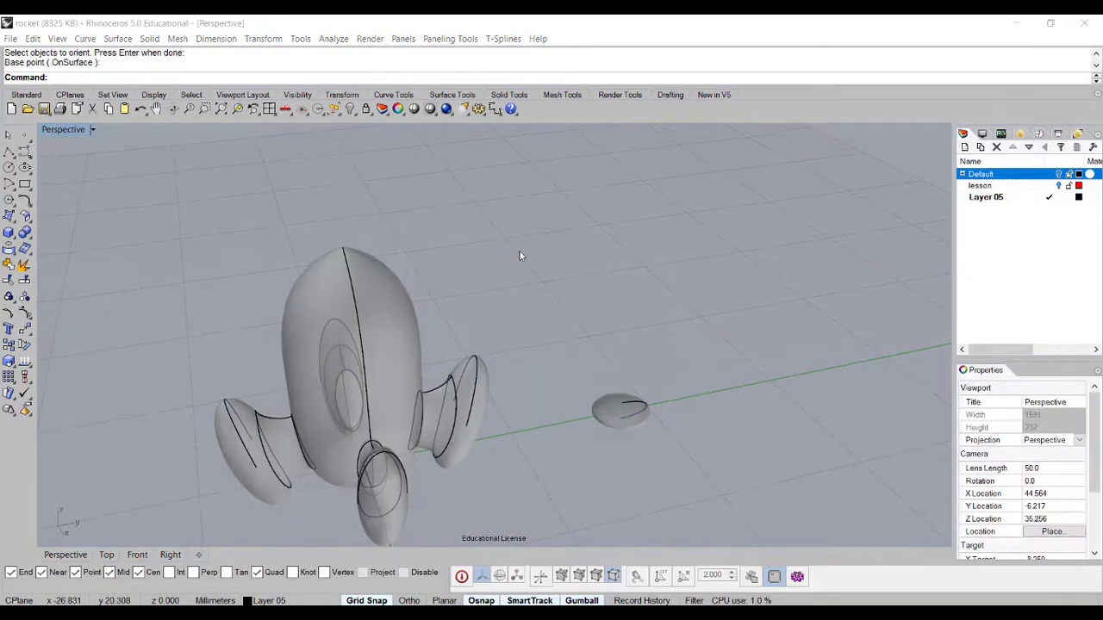
left_click(390, 188)
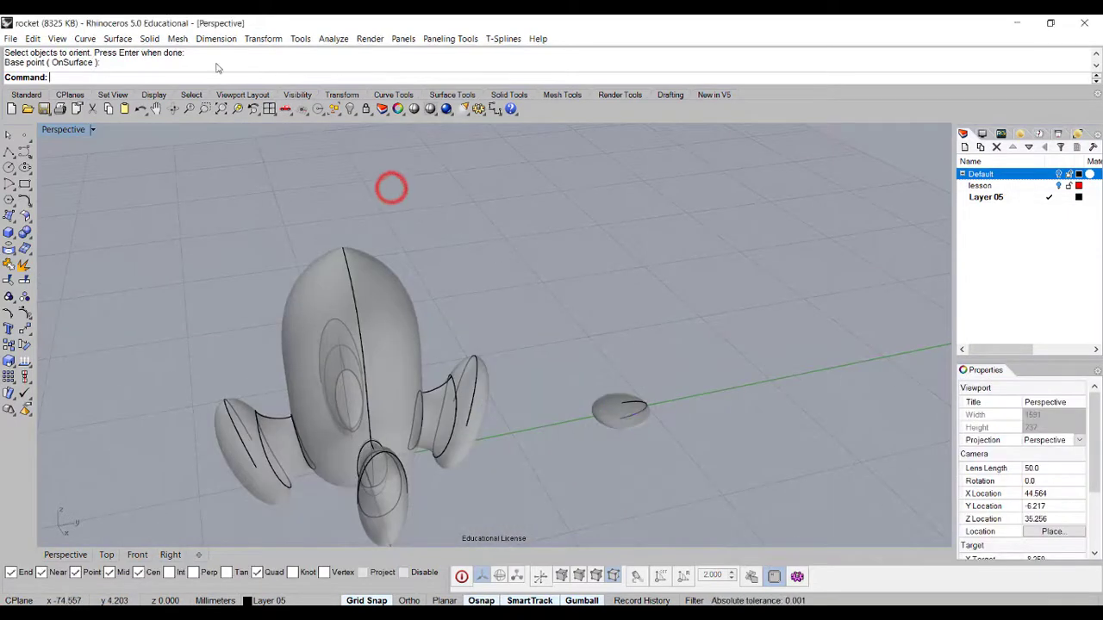
- Start Orient On Surface for the flattened ellipsoid, using its centre as the base point
left_click(254, 40)
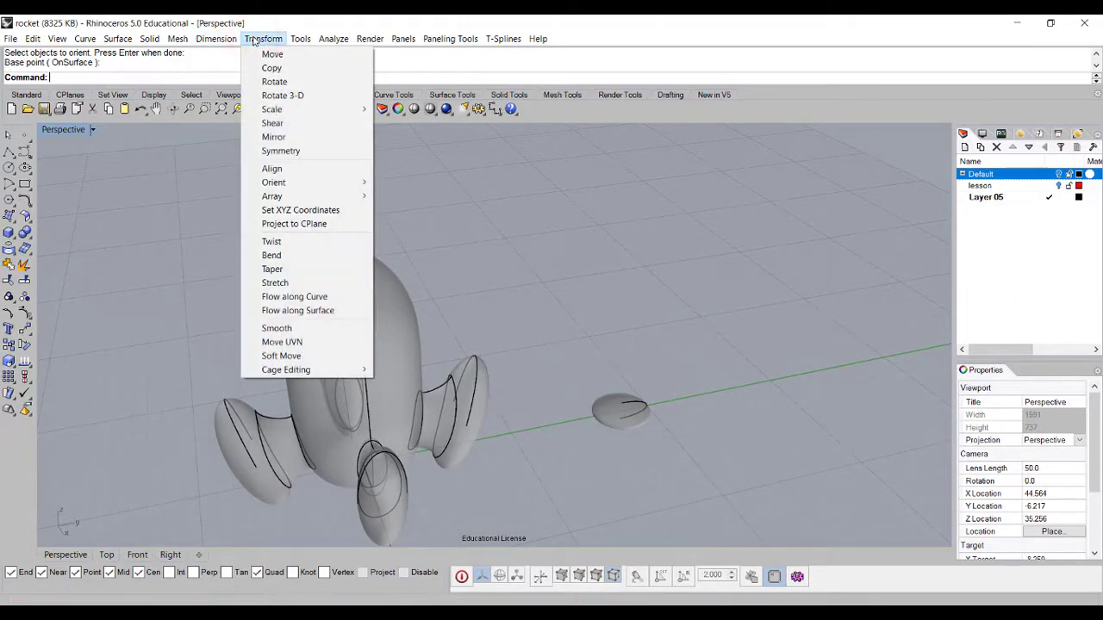
mouse_move(302, 183)
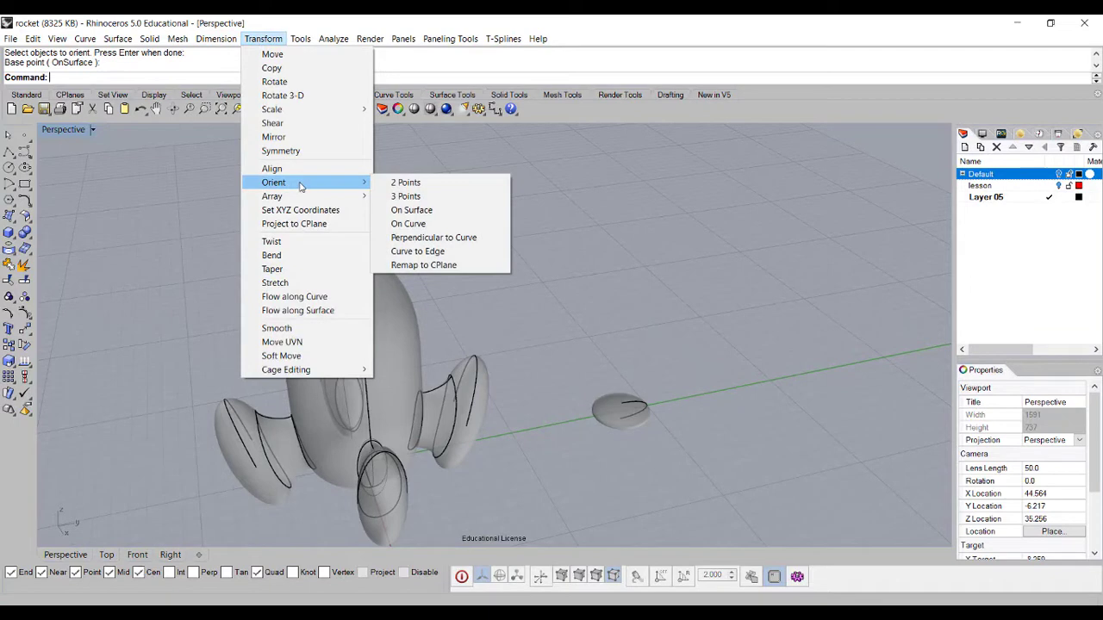
left_click(422, 212)
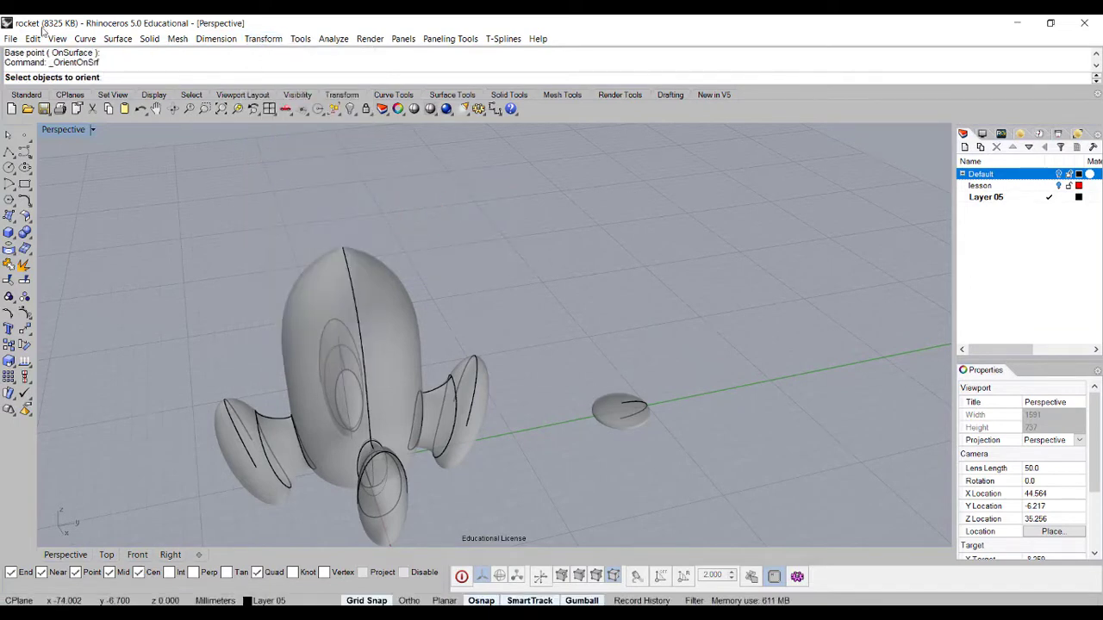
left_click(621, 426)
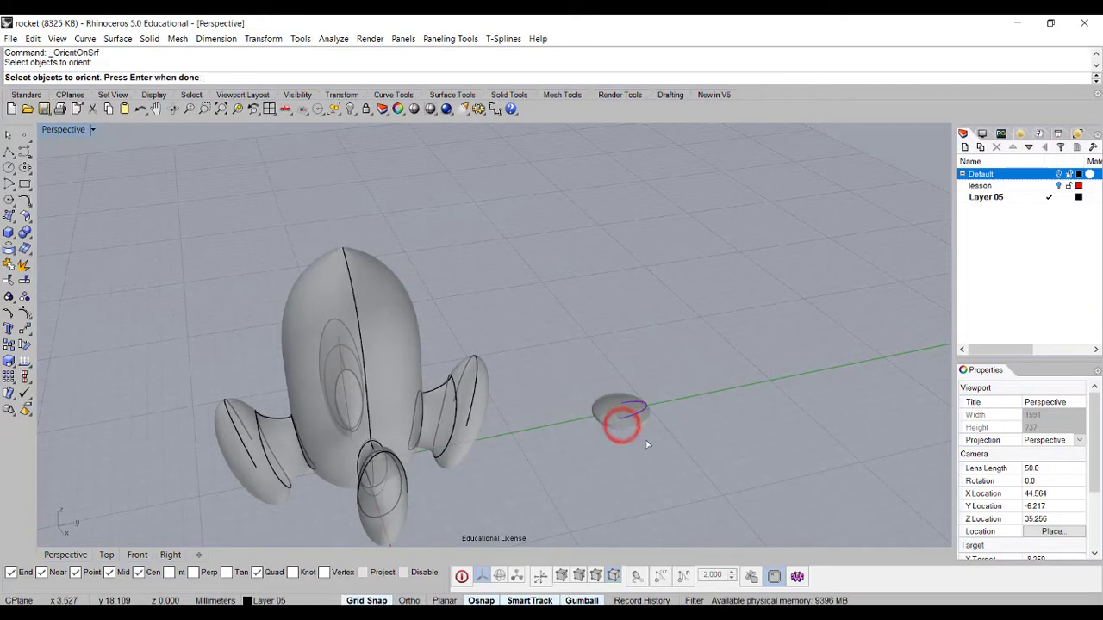
key("Return")
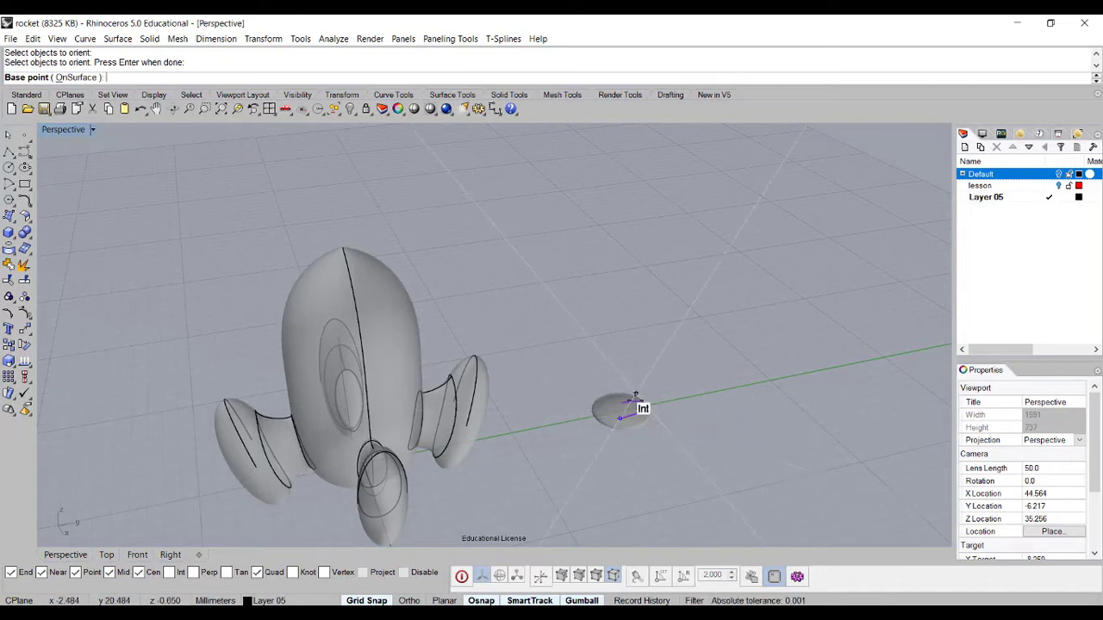
scroll(633, 410, "up", 5)
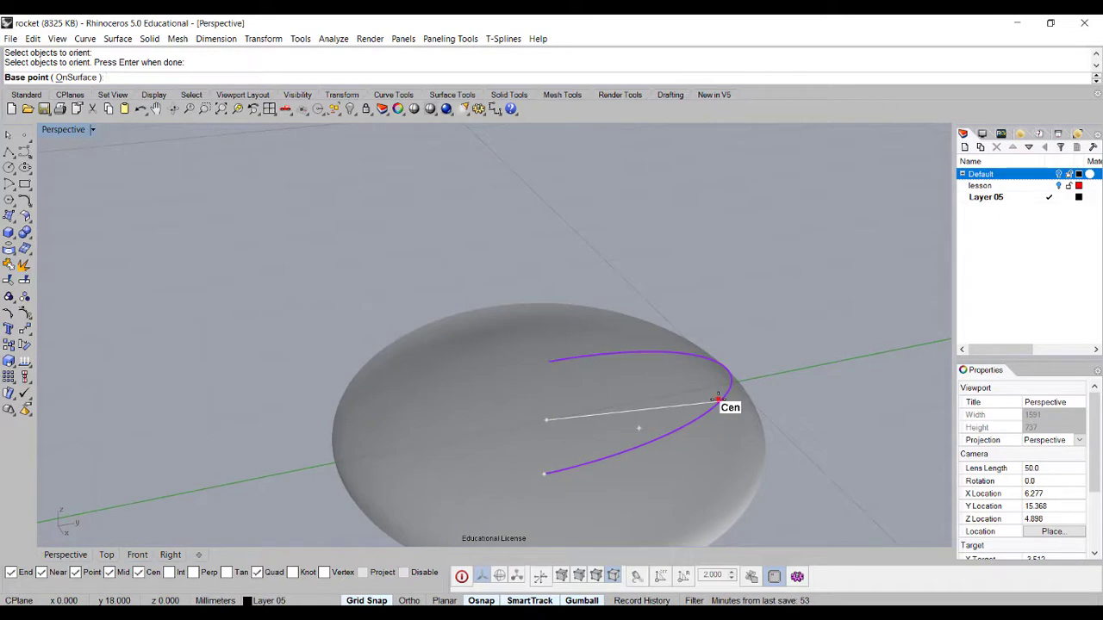
left_click(717, 398)
- Set a reference point beside the ellipsoid and orient it rigidly onto the rocket body at its seam's midpoint, with uniform scale 1.0
scroll(780, 382, "down", 6)
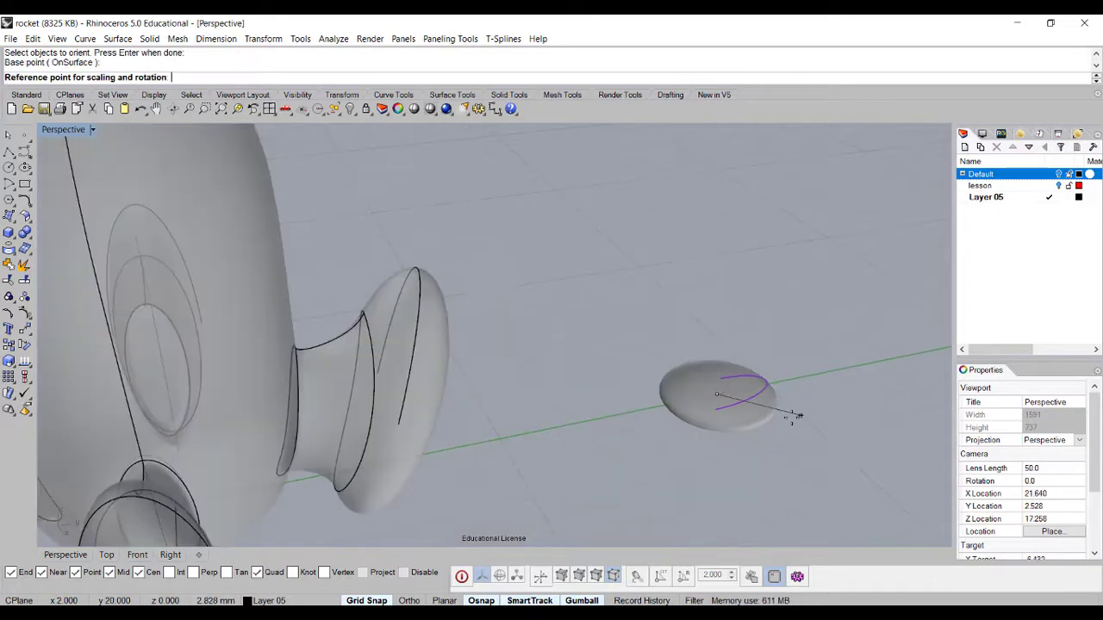
right_click_drag(794, 417, 767, 443)
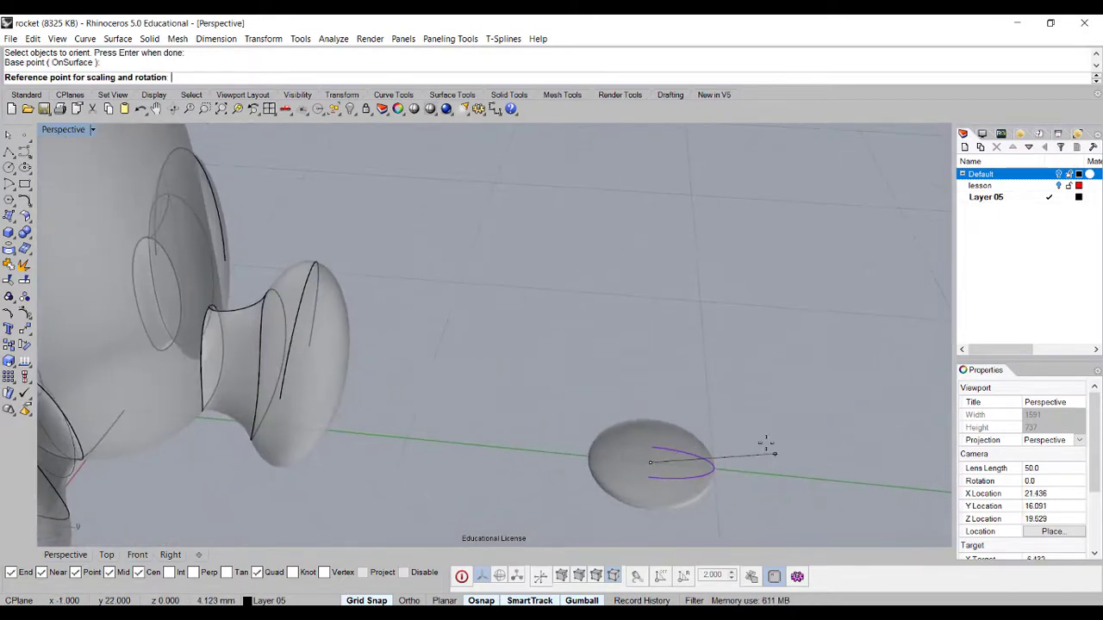
left_click(813, 479)
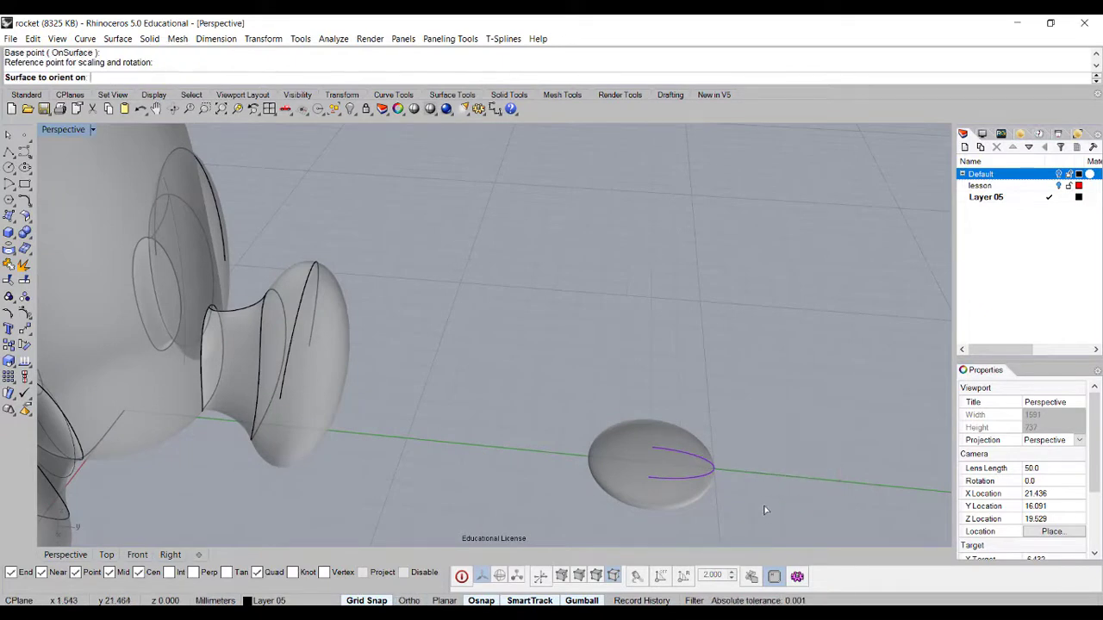
scroll(611, 340, "down", 4)
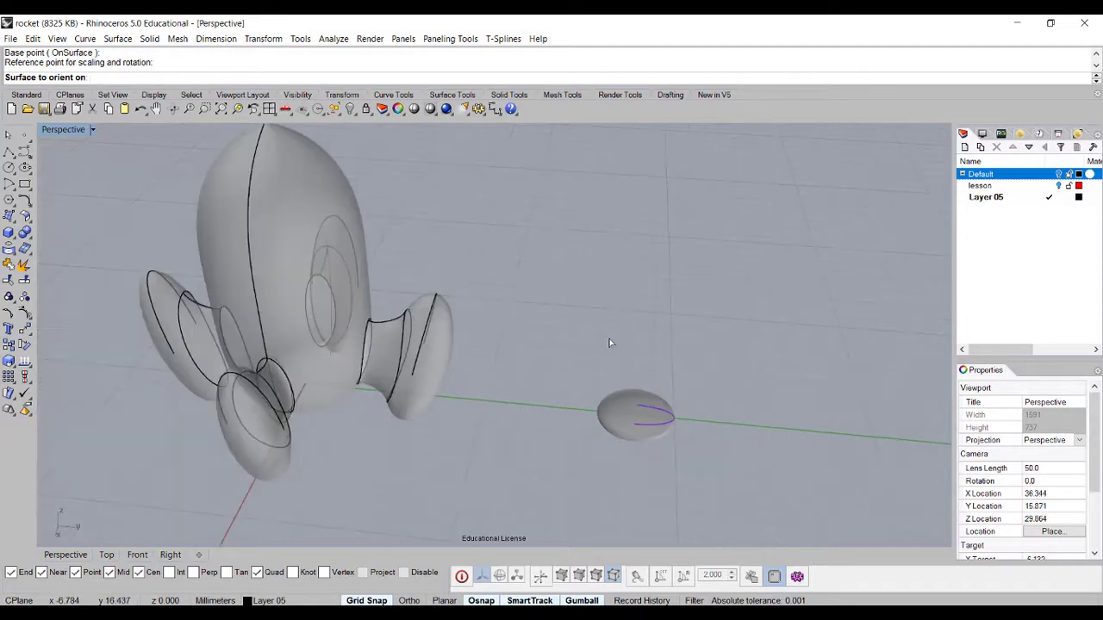
right_click_drag(313, 262, 425, 246)
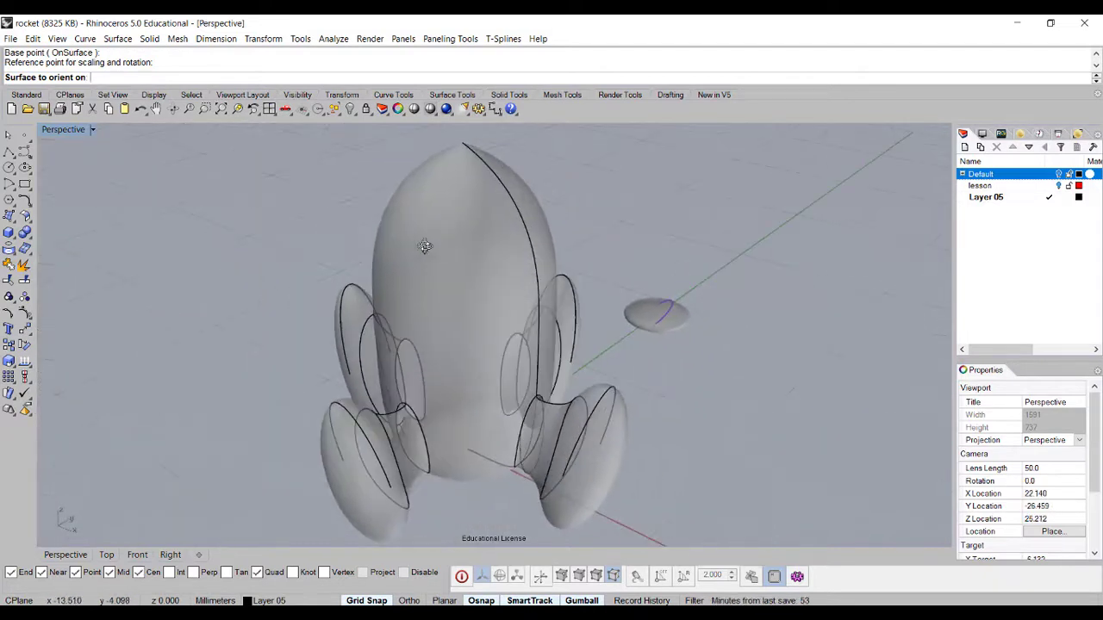
left_click(527, 268)
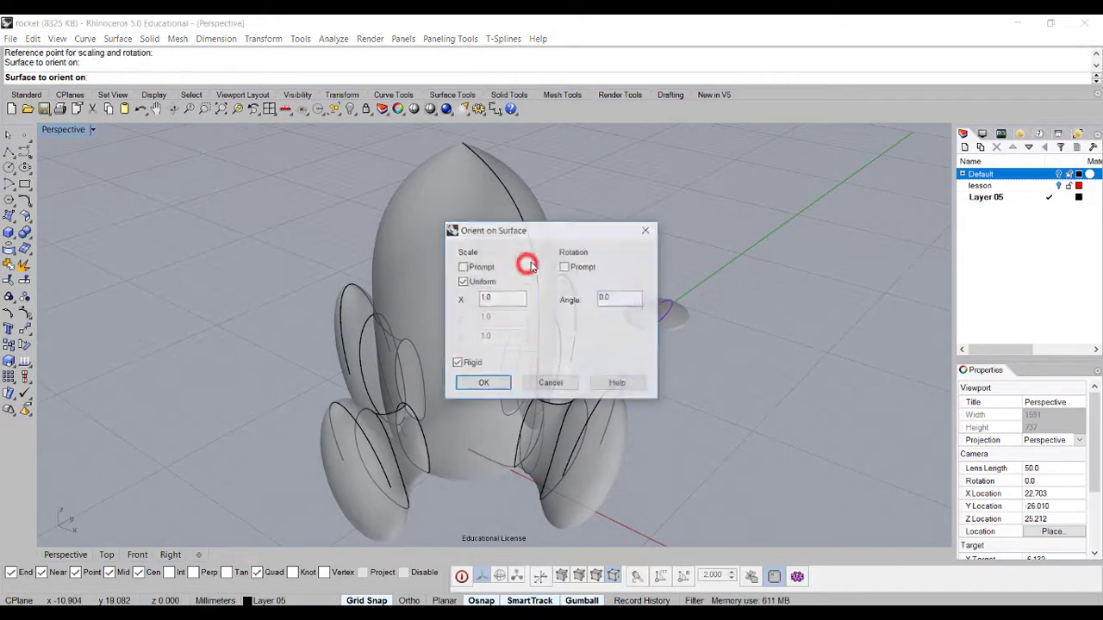
left_click(483, 384)
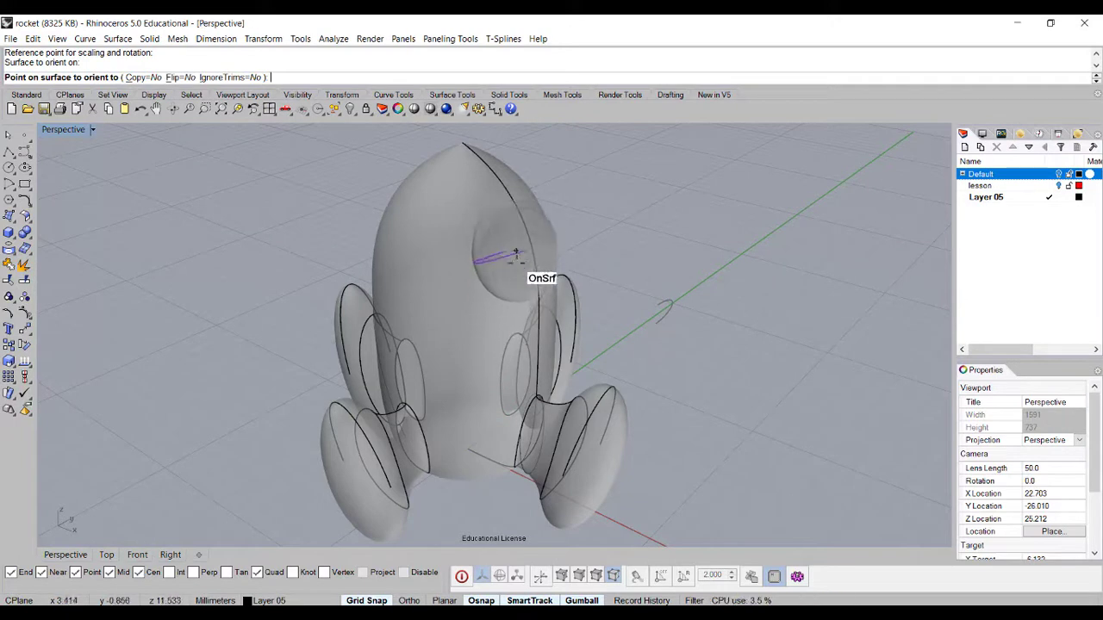
mouse_move(529, 248)
right_mouse_down()
mouse_move(482, 256)
mouse_move(529, 250)
mouse_move(516, 260)
right_mouse_up()
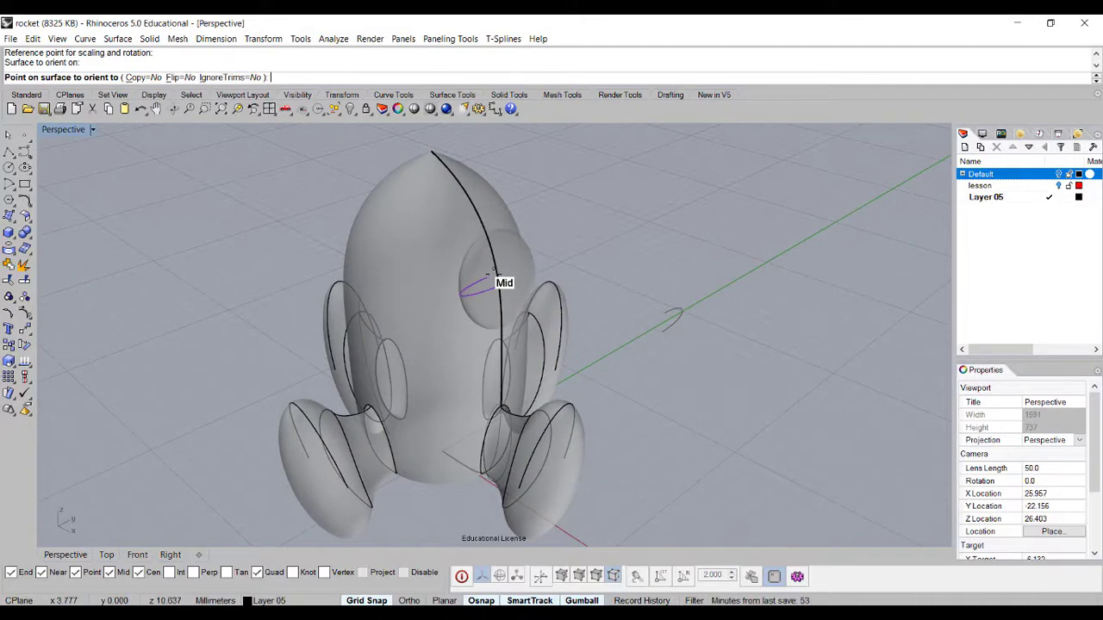
left_click(493, 277)
right_click_drag(494, 278, 710, 315)
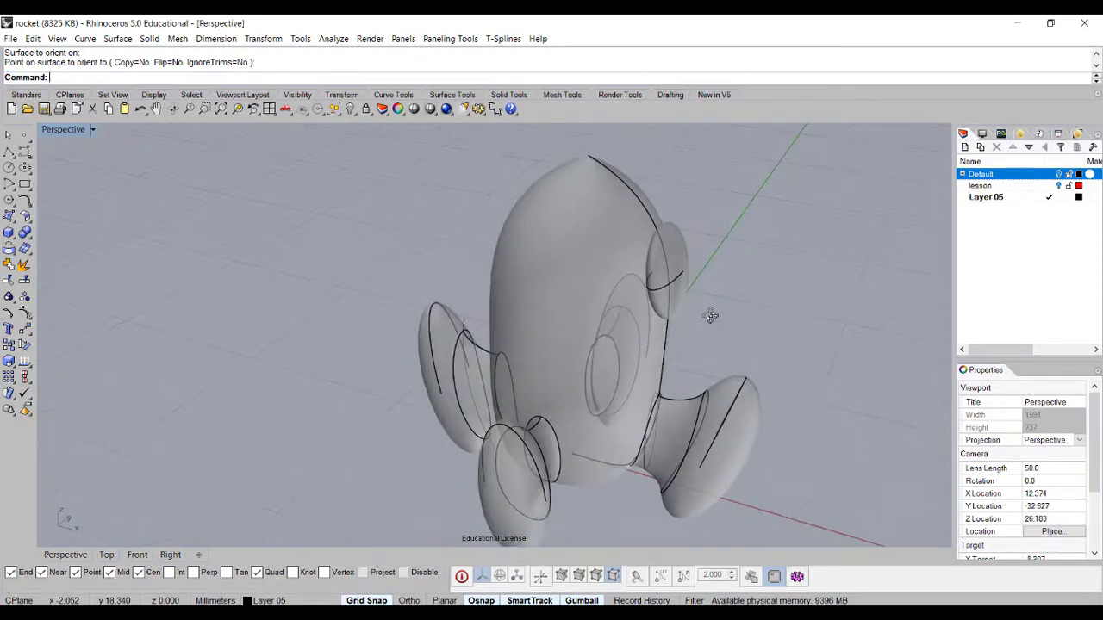
- Try subtracting the oriented ellipsoid from the rocket body with Boolean Difference, and undo the operation
left_click(25, 233)
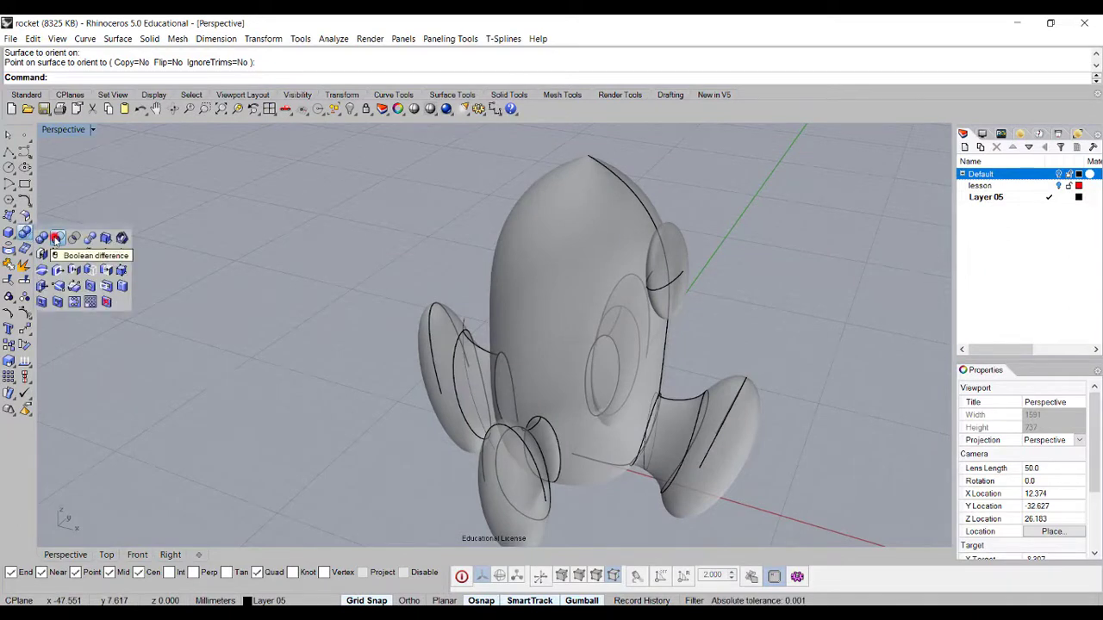
left_click(57, 239)
key("Return")
left_click(681, 240)
key("Return")
mouse_move(681, 240)
right_mouse_down()
mouse_move(640, 266)
mouse_move(613, 266)
mouse_move(739, 249)
mouse_move(662, 279)
mouse_move(695, 253)
right_mouse_up()
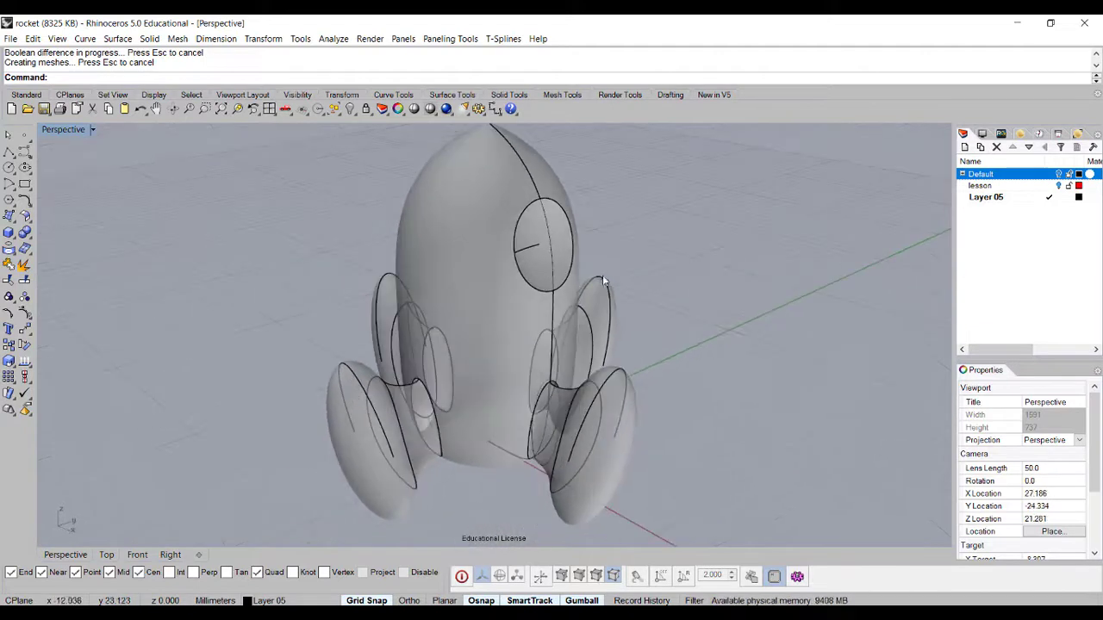
key("ctrl+z")
left_click(645, 236)
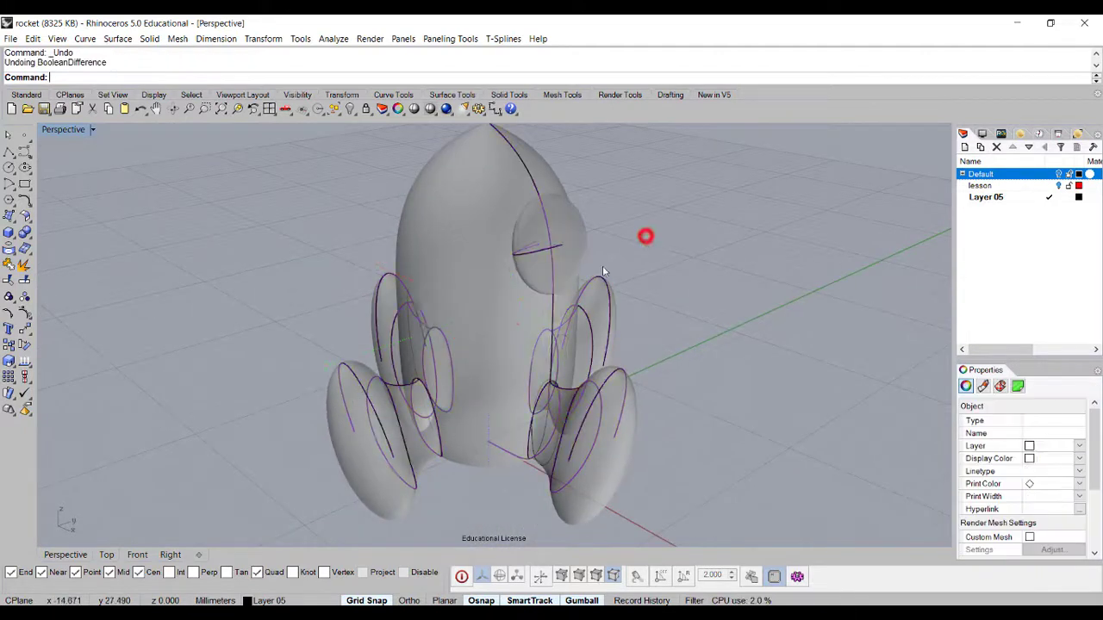
- Start a copying rotation of the ellipsoid in the Top view, centred on the origin with the first reference point along the positive X axis
right_click_drag(645, 236, 520, 272)
right_click_drag(577, 320, 623, 364)
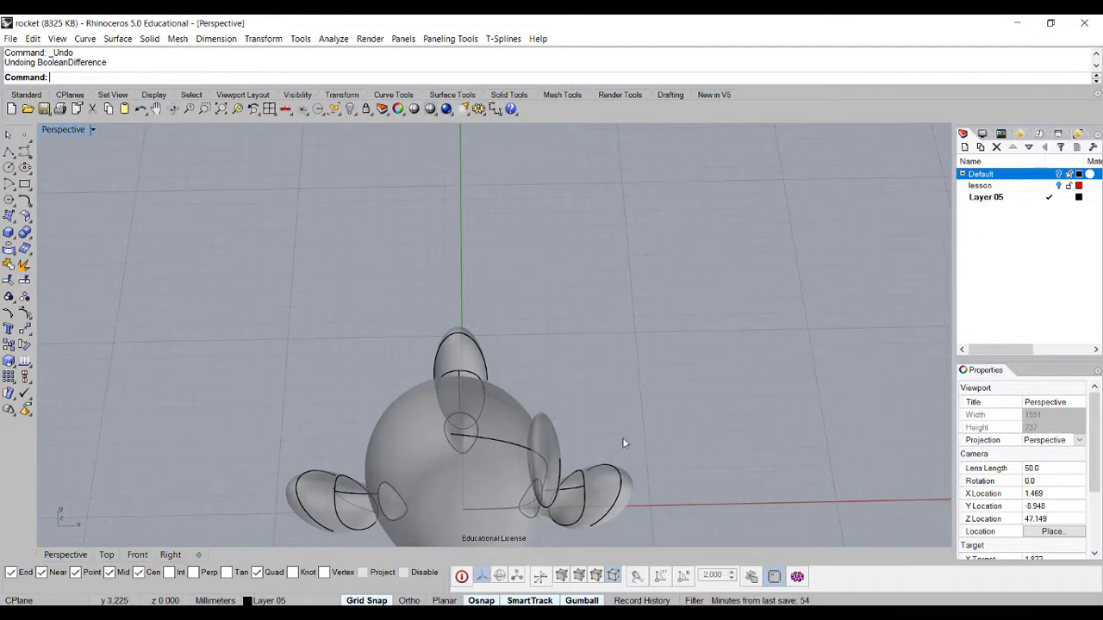
right_click_drag(625, 427, 637, 315, "shift")
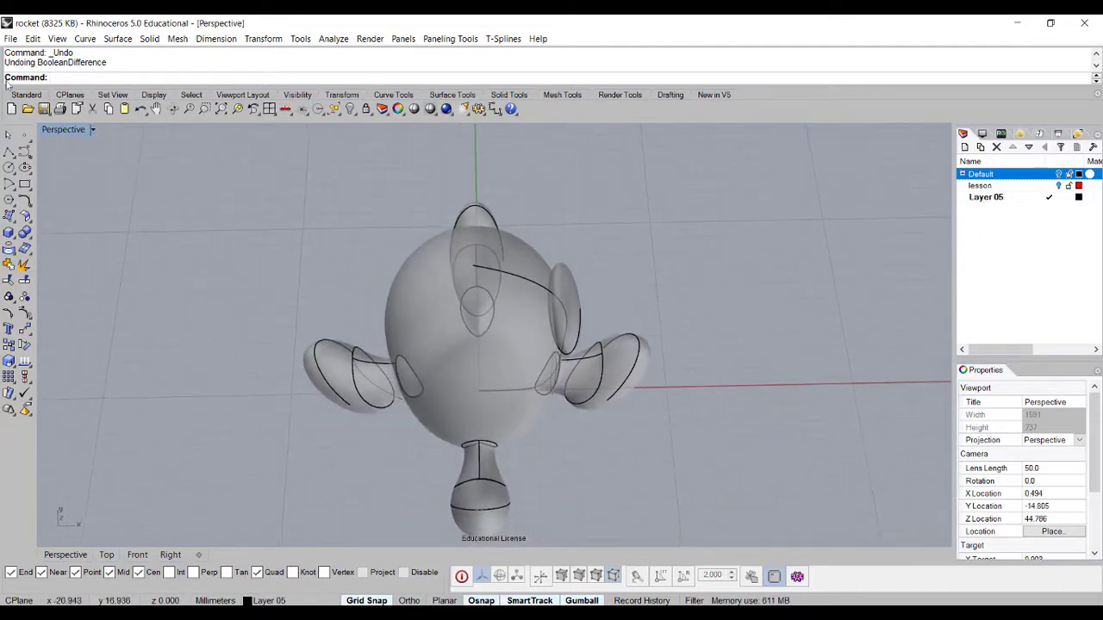
double_click(59, 132)
scroll(248, 203, "up", 3)
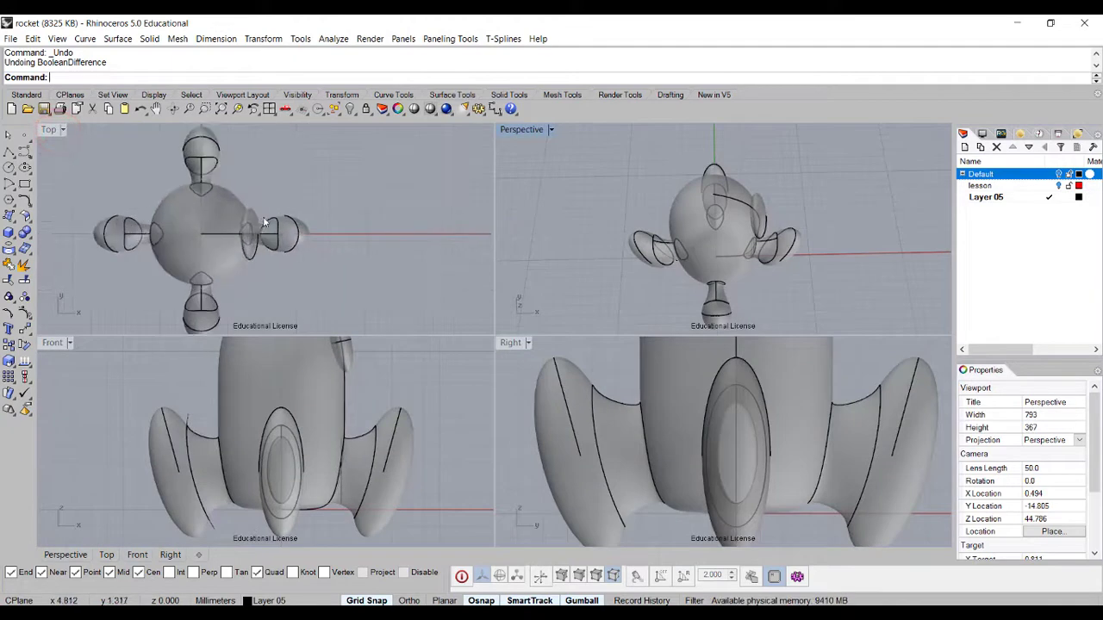
left_click(262, 224)
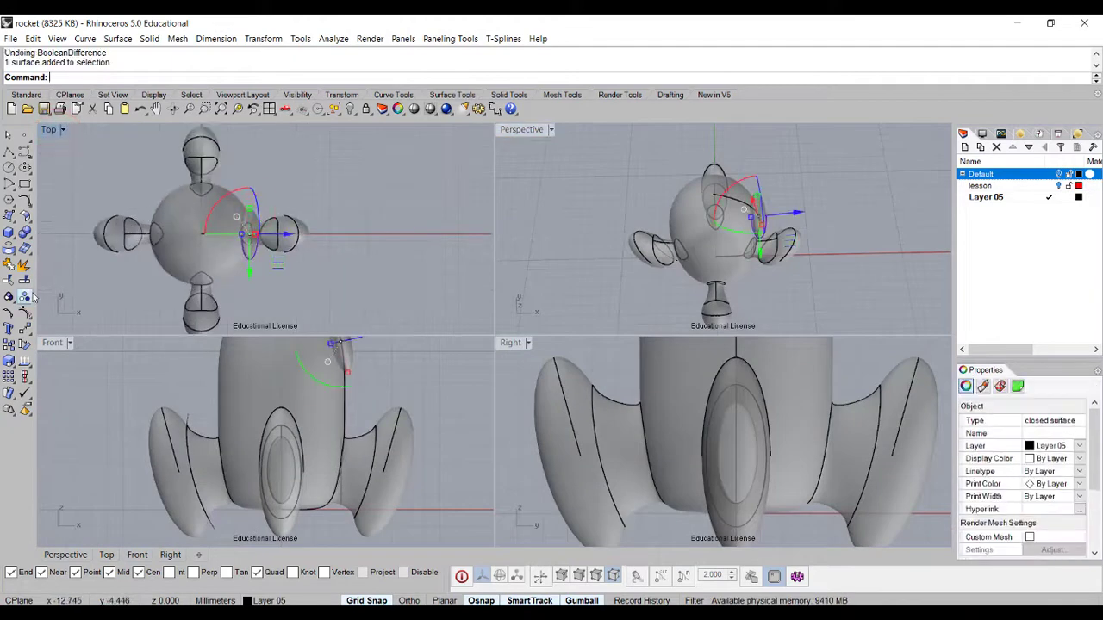
left_click(24, 344)
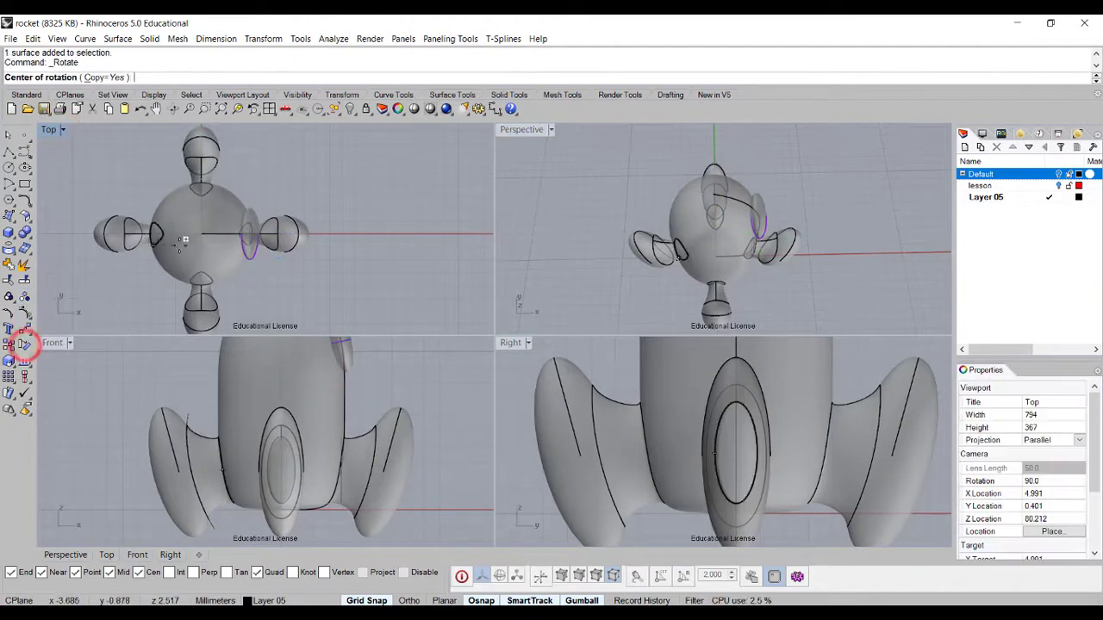
type("0")
key("Return")
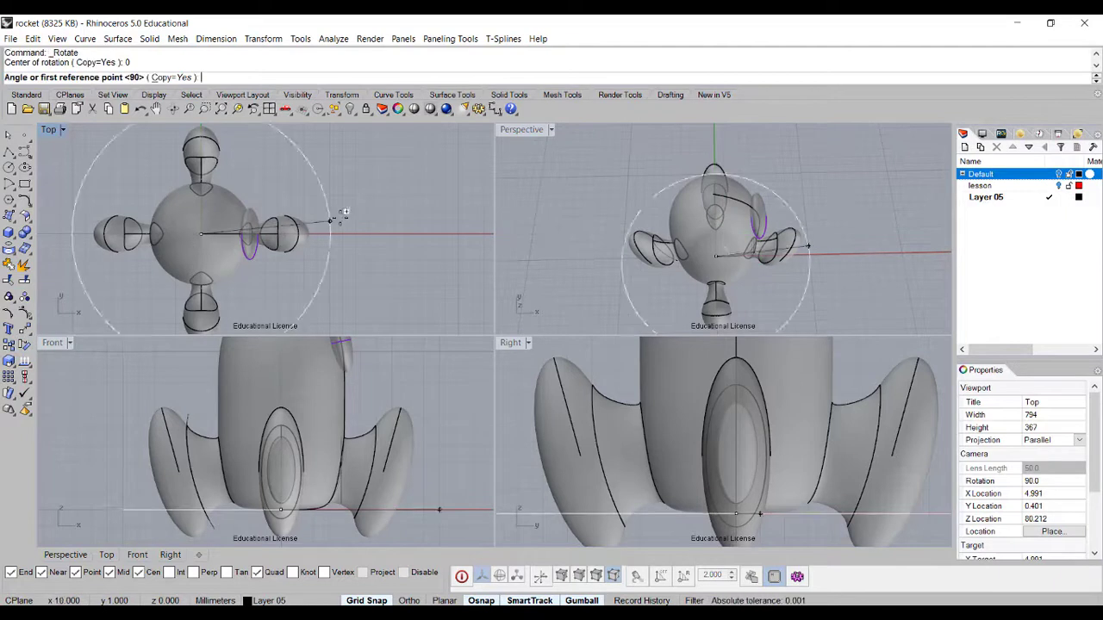
left_click(368, 226)
- Place rotated copies of the ellipsoid at 90, 180 and 270 degrees around the rocket body, and inspect them in perspective
scroll(367, 226, "down", 2)
right_click_drag(344, 216, 456, 207)
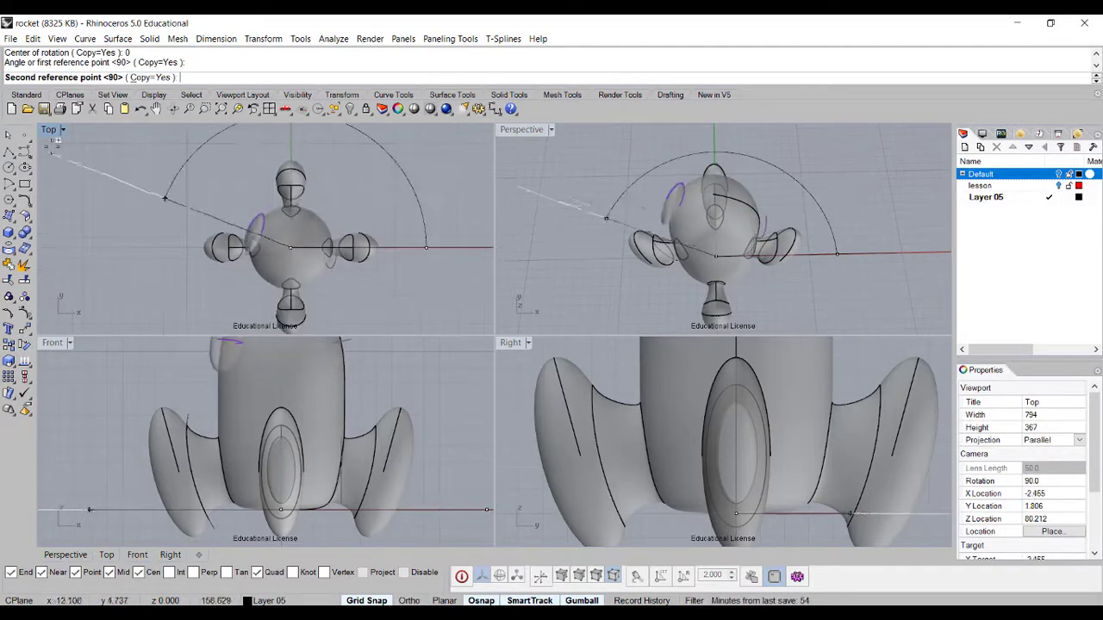
double_click(49, 130)
left_click(538, 172)
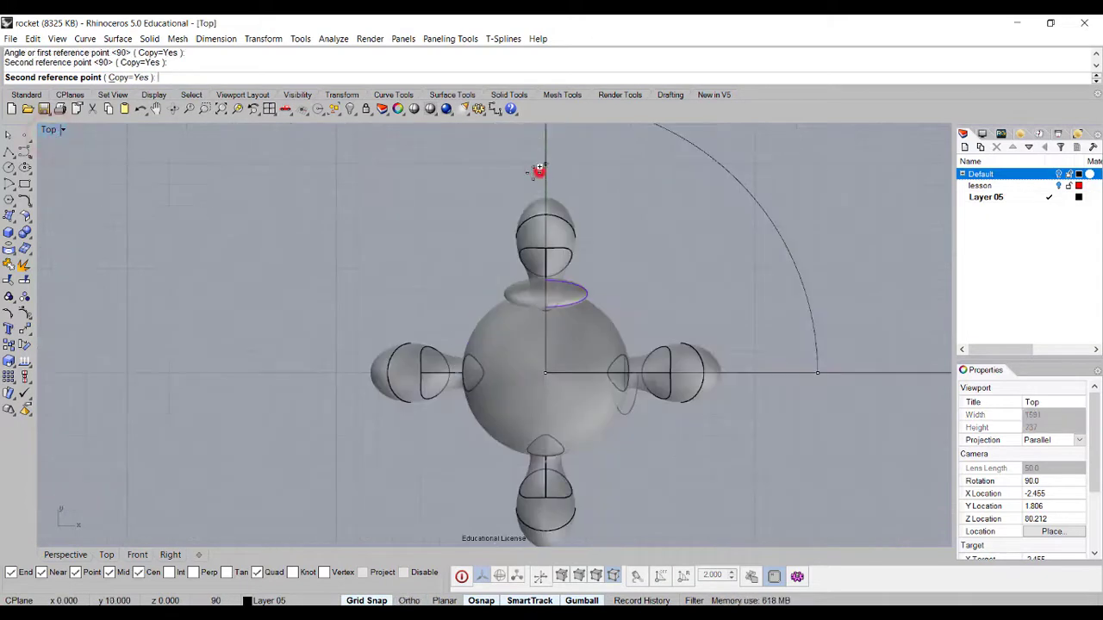
left_click(274, 363)
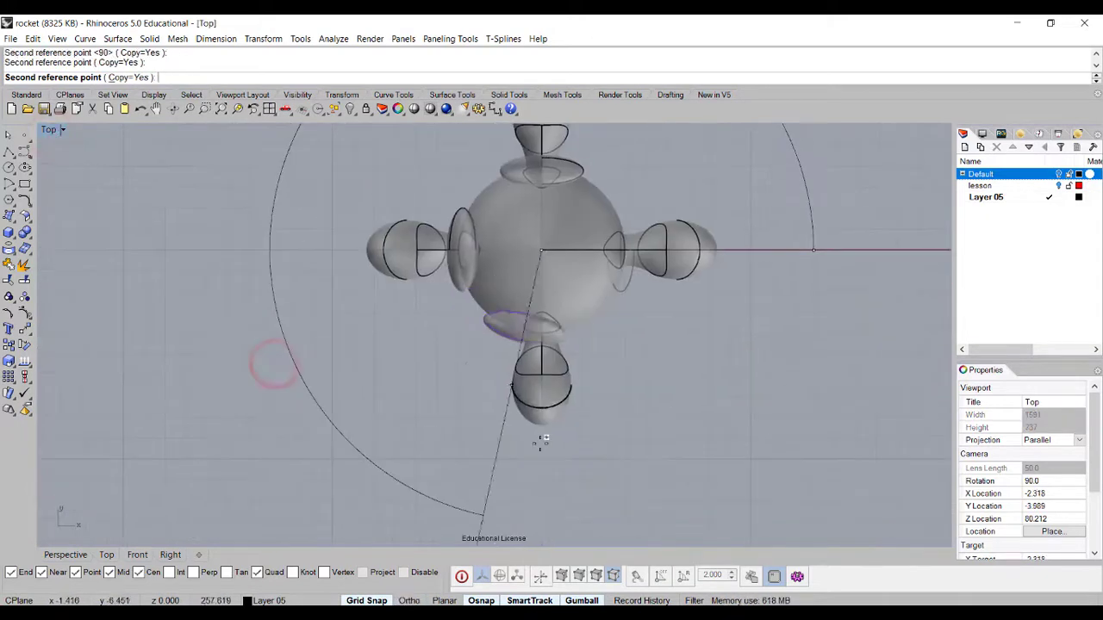
left_click(541, 461)
key("Return")
scroll(647, 393, "down", 2)
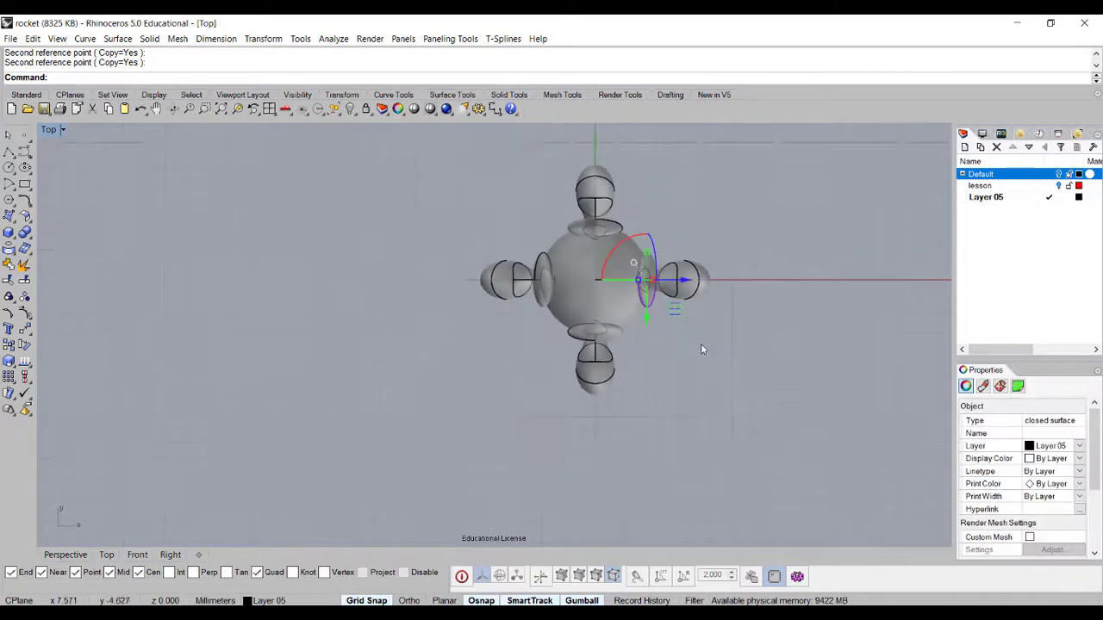
double_click(49, 129)
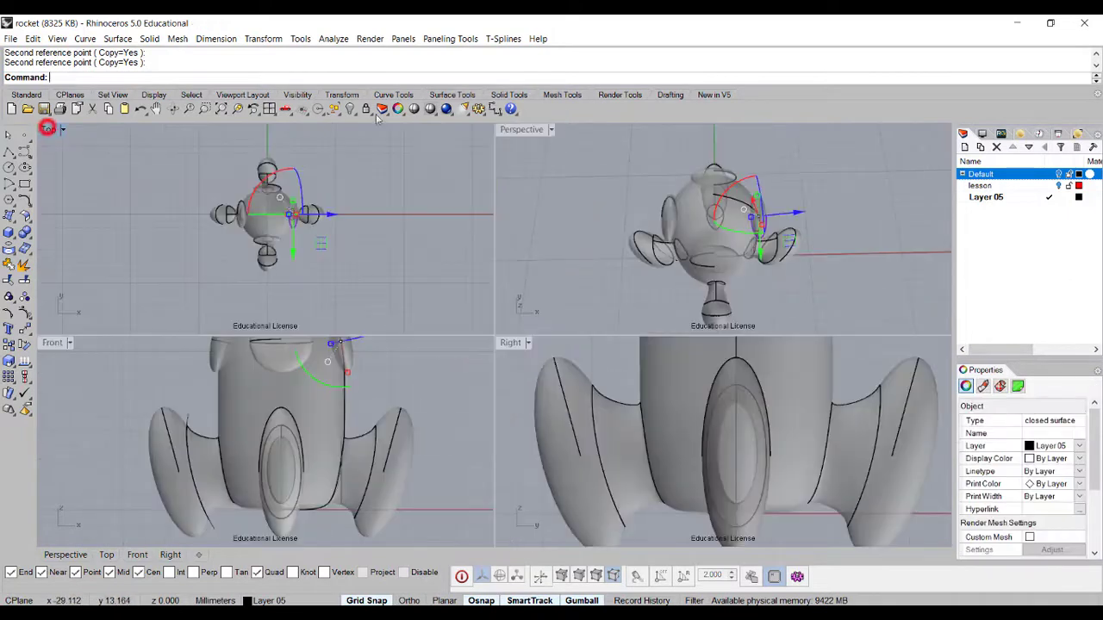
double_click(523, 129)
right_click_drag(554, 273, 423, 196)
- Undo the last Boolean Difference and subtract all four flattened ellipsoids from the joined rocket polysurface
key("ctrl+z")
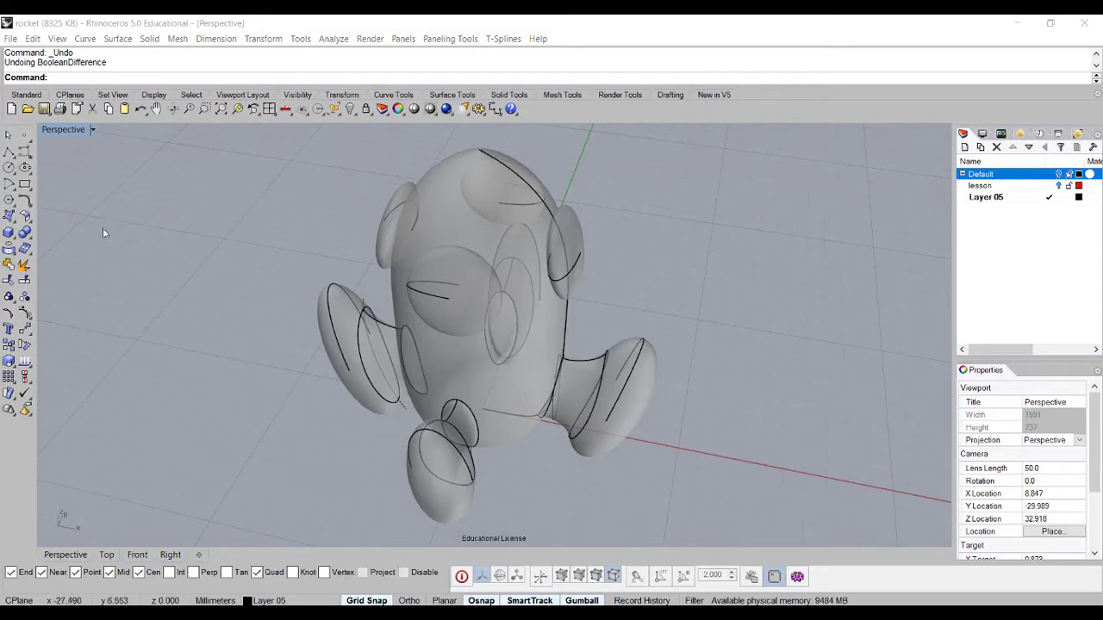
left_click(27, 233)
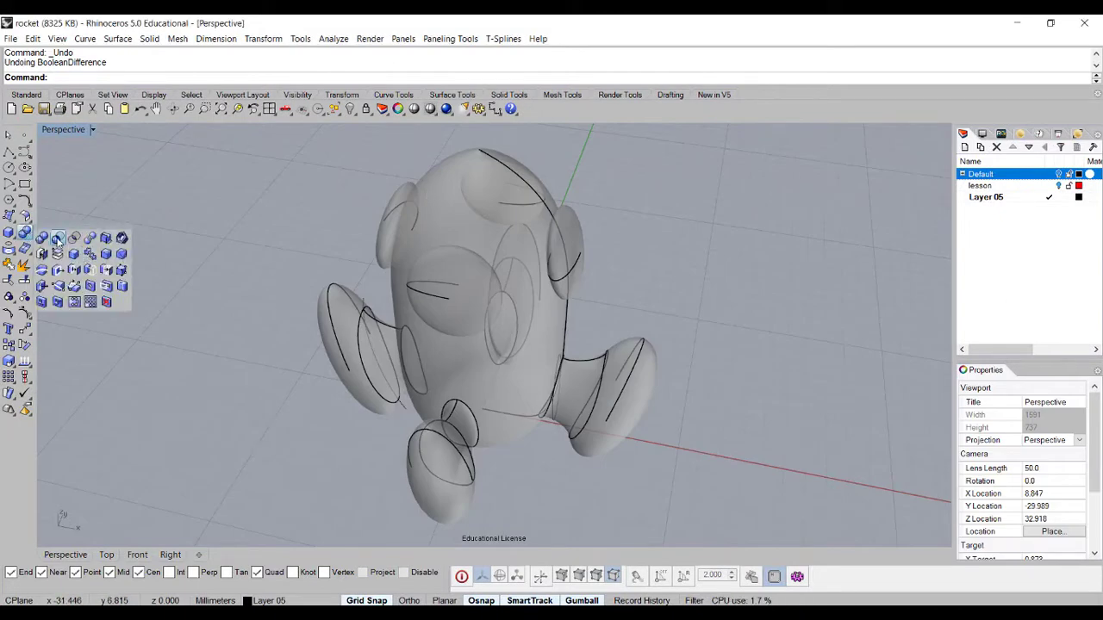
left_click(57, 239)
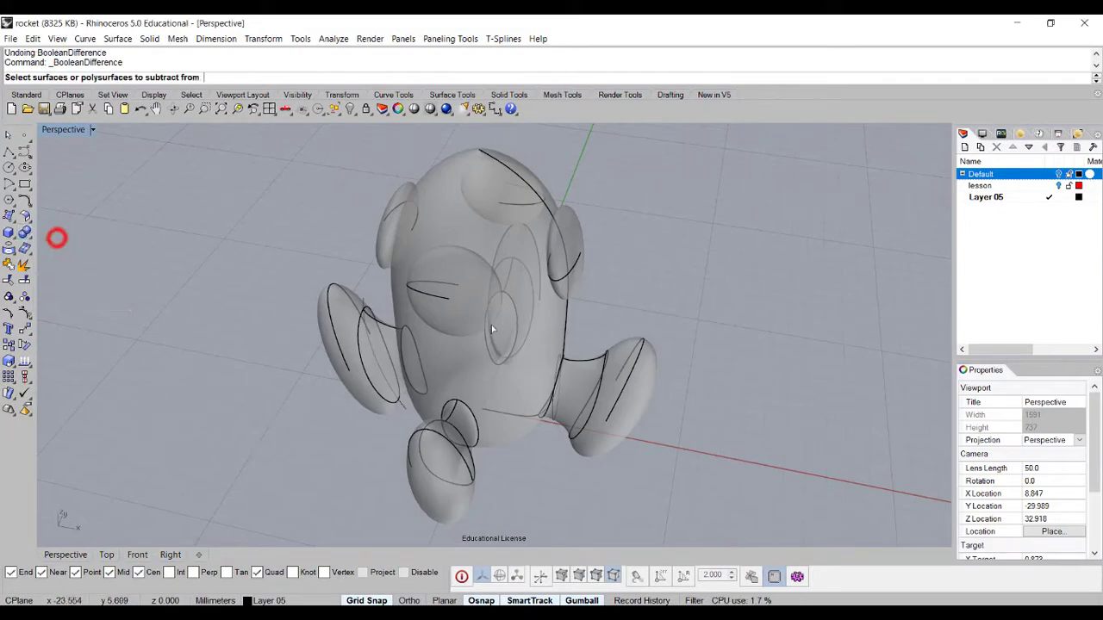
left_click(439, 178)
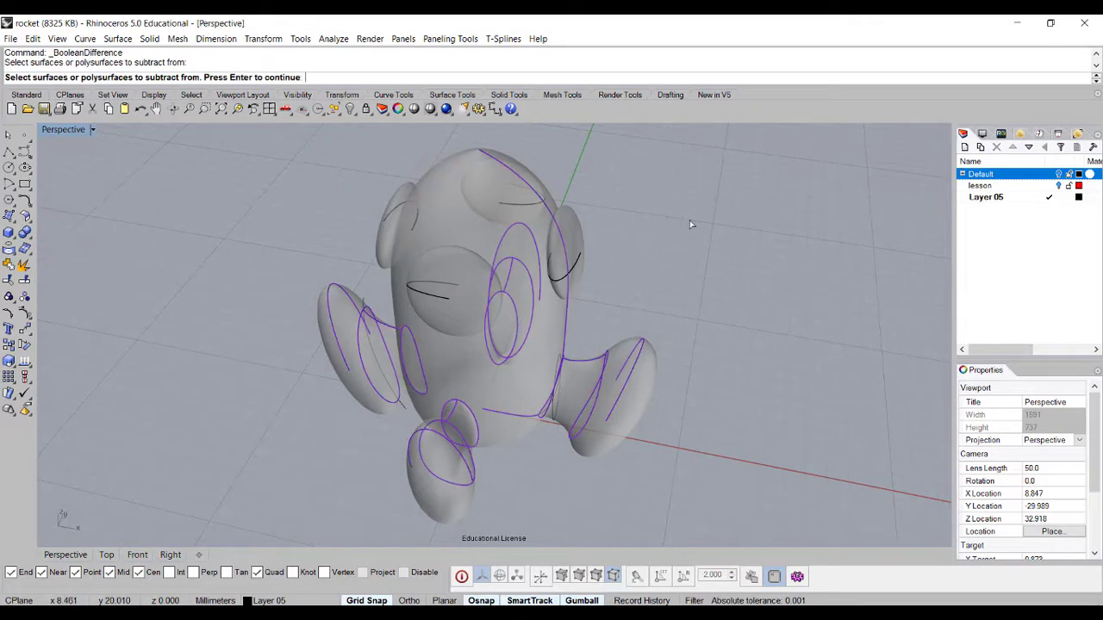
key("Return")
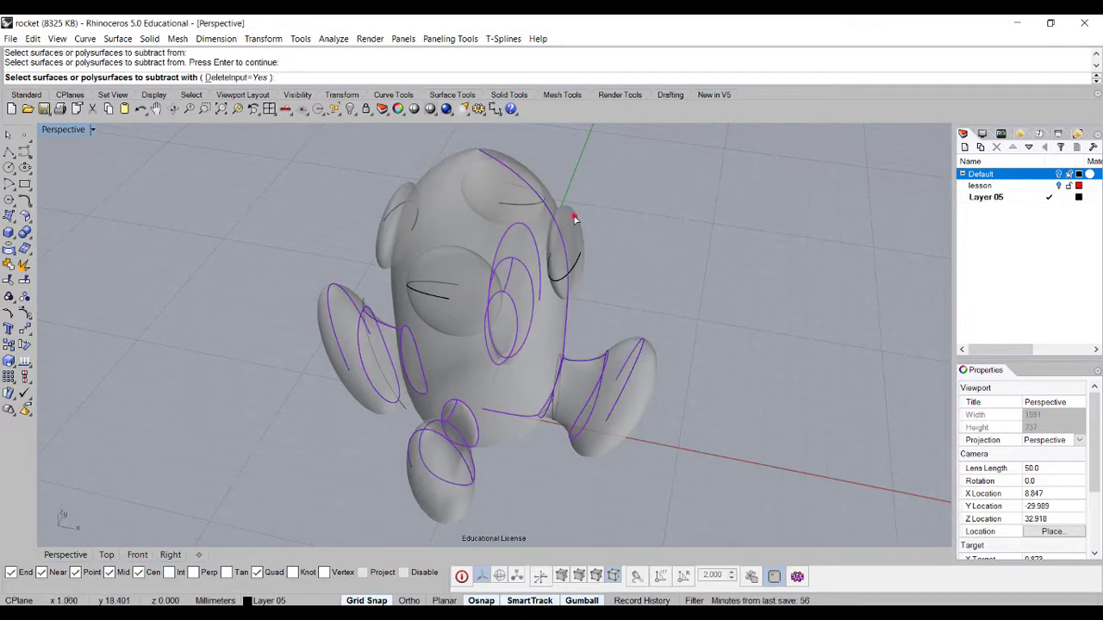
left_click(574, 216)
left_click(529, 178)
left_click(389, 194)
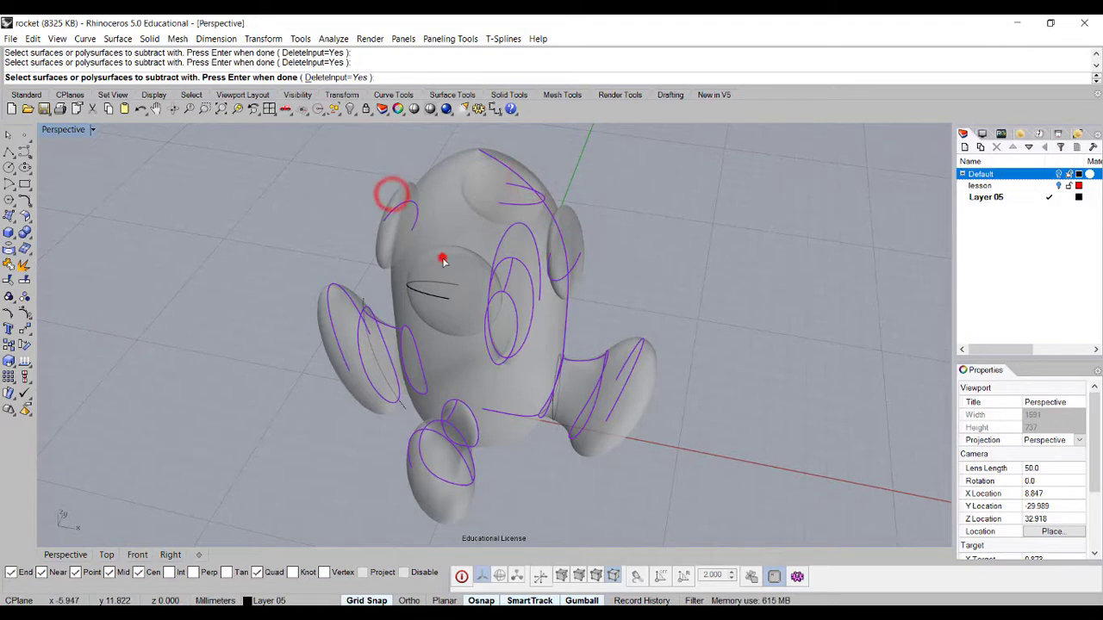
right_click(443, 257)
right_click_drag(721, 256, 446, 289)
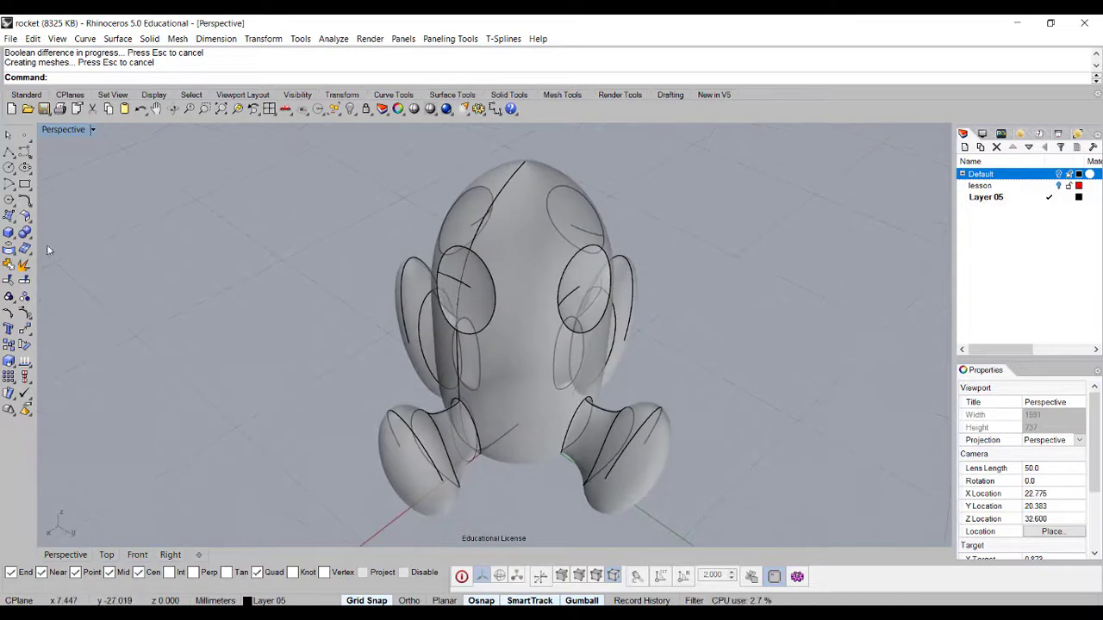
- Create a round-capped pipe with a 0.5 mm radius along the rim of one of the round recesses
left_click(15, 232)
left_click(40, 270)
left_click(562, 276)
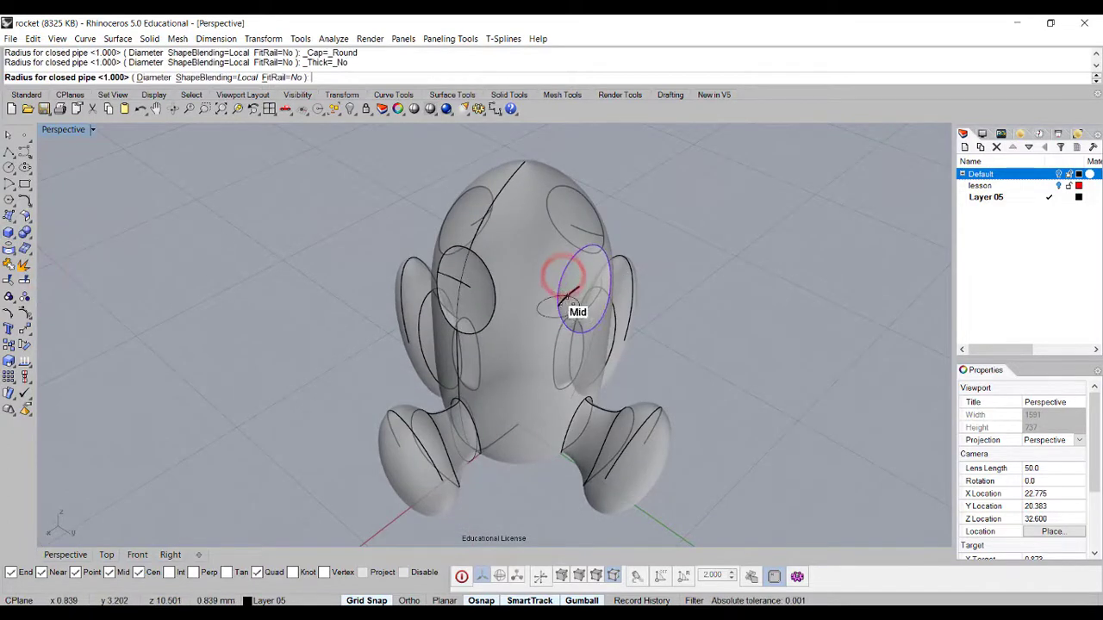
scroll(562, 293, "up", 5)
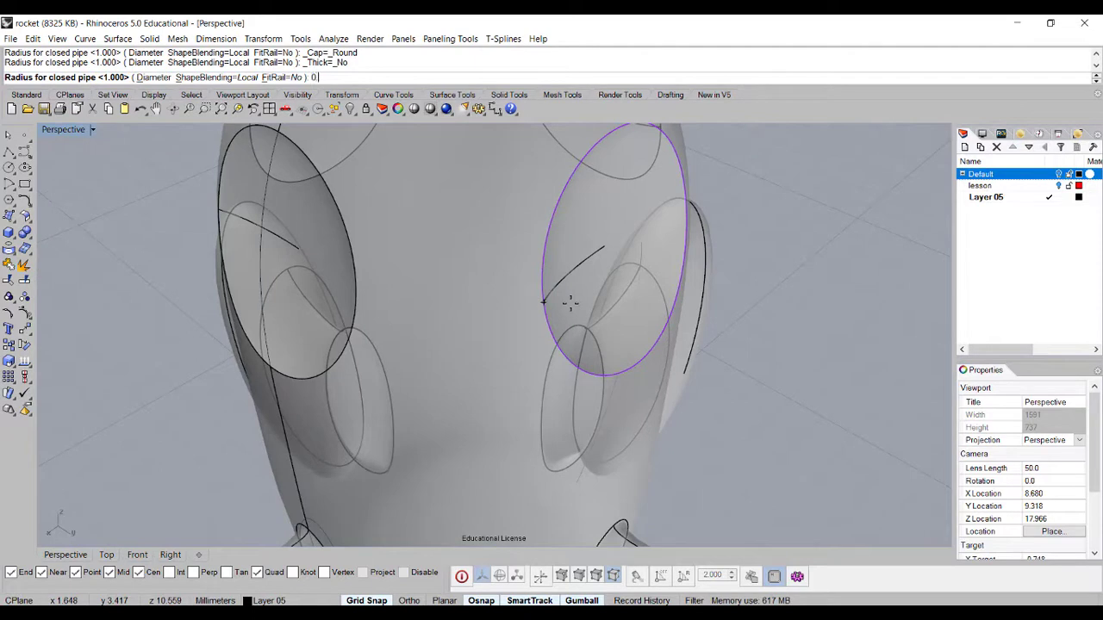
type(".5")
key("Return")
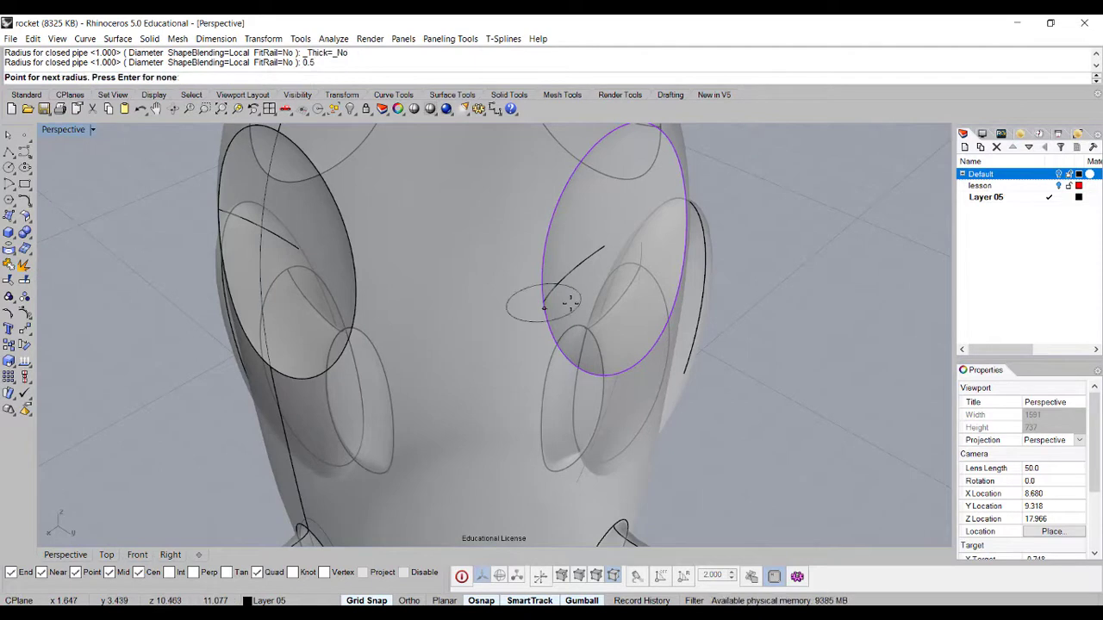
key("Return")
scroll(830, 333, "down", 5)
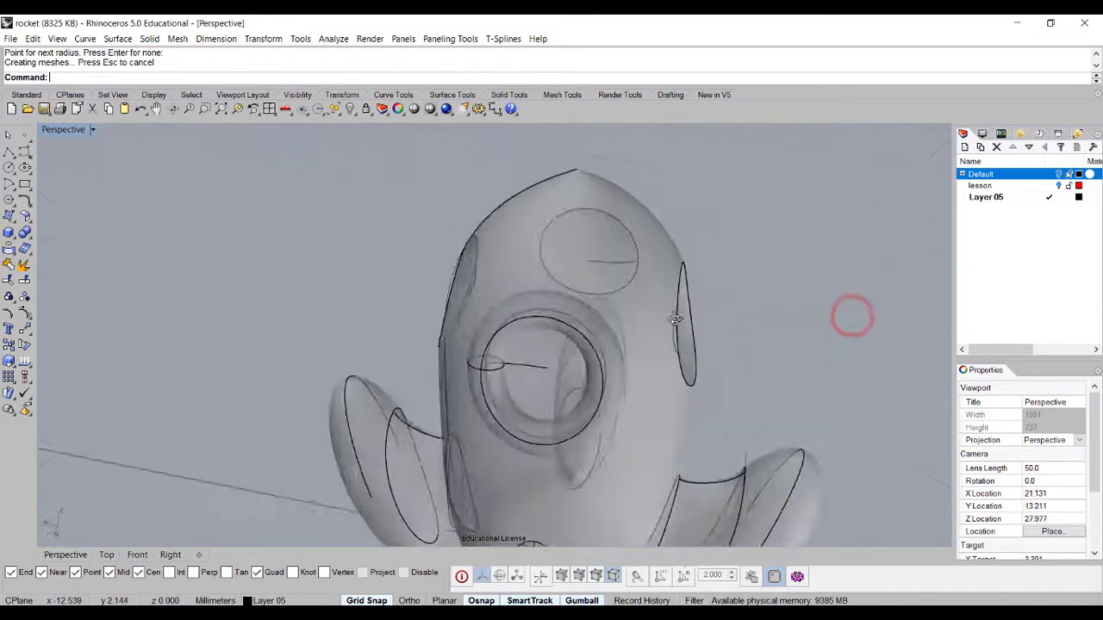
- Create a round-capped pipe with a 0.5 mm radius along the rim of the neighbouring second window recess
key("Return")
left_click(661, 336)
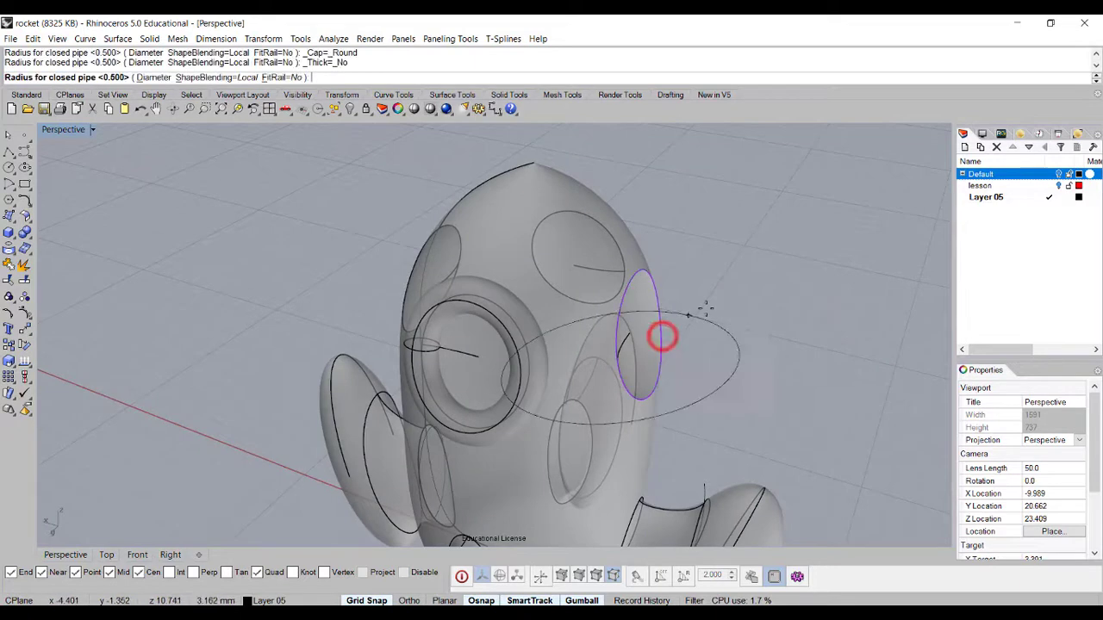
key("Return")
key("Return")
right_click_drag(706, 307, 524, 303)
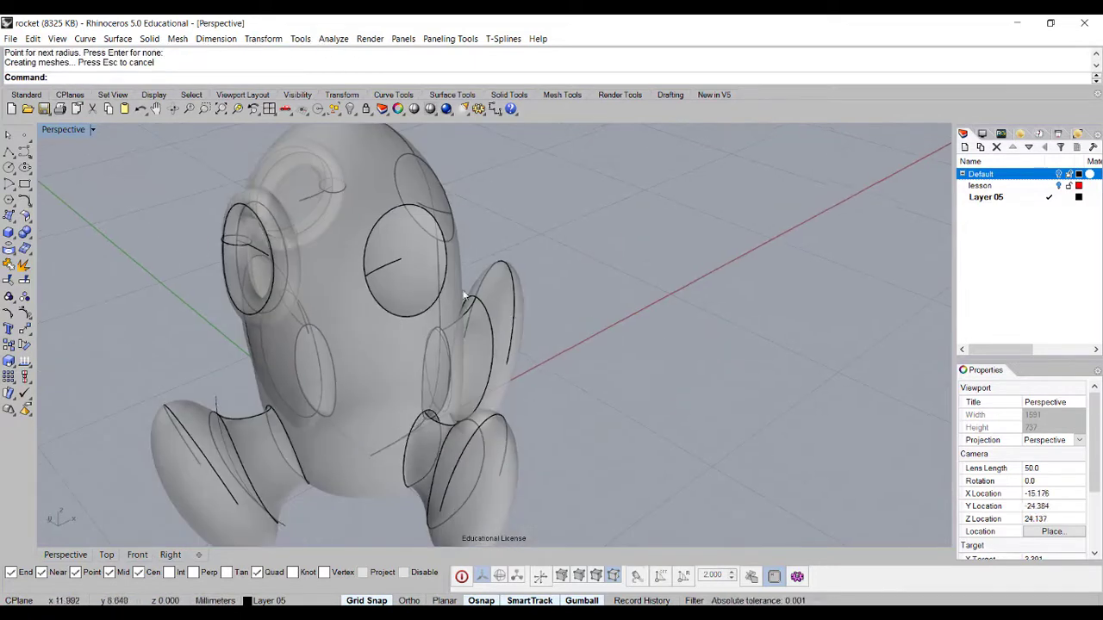
- Create a round-capped pipe with a 0.5 mm radius along the rim of the third window recess
left_click(448, 264)
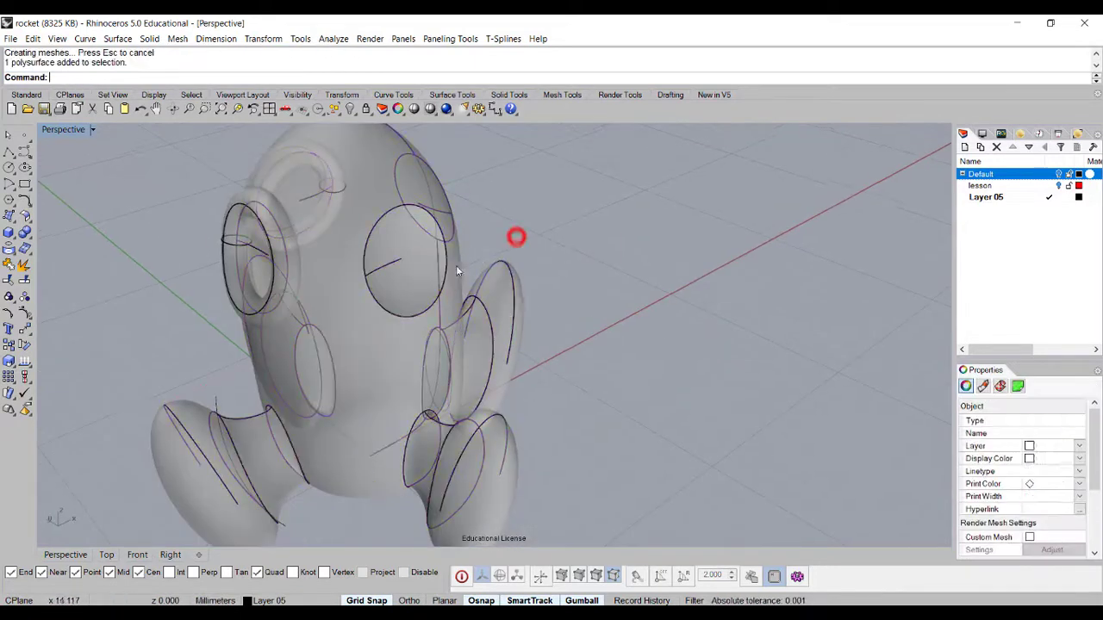
left_click(517, 237)
left_click(446, 267)
left_click(479, 244)
right_click(476, 245)
left_click(448, 267)
left_click(470, 251)
right_click(472, 251)
mouse_move(472, 251)
right_mouse_down()
mouse_move(448, 254)
mouse_move(482, 244)
right_mouse_up()
- Try a 0.5 mm pipe on the lower edge segment of the fourth recess's split rim, and undo it
right_click(519, 237)
left_click(536, 244)
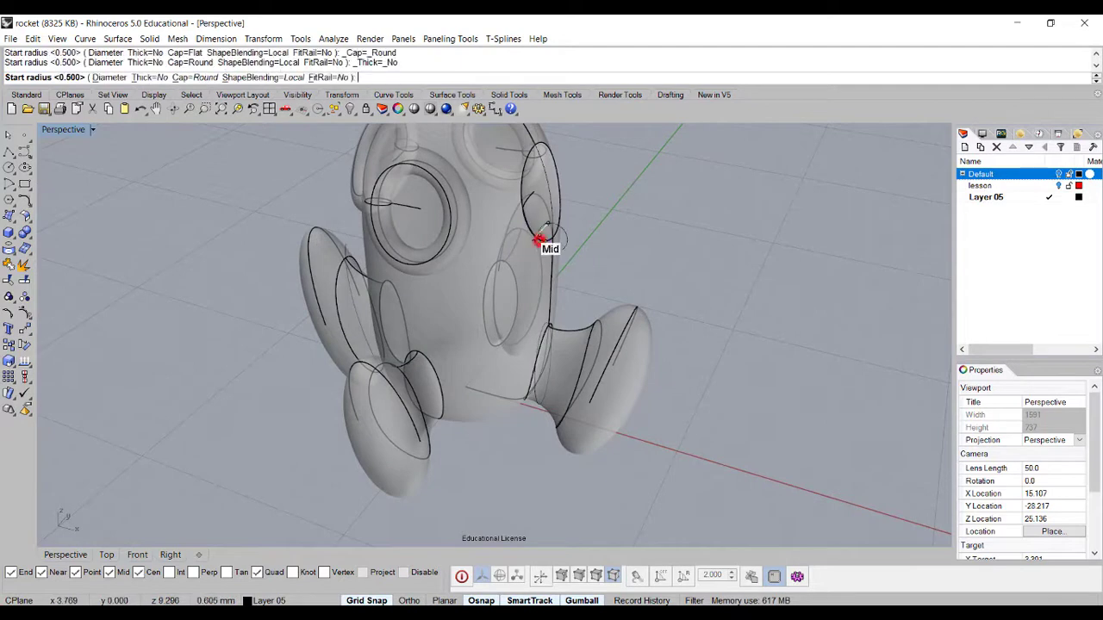
left_click(543, 241)
right_click(544, 250)
right_click(544, 252)
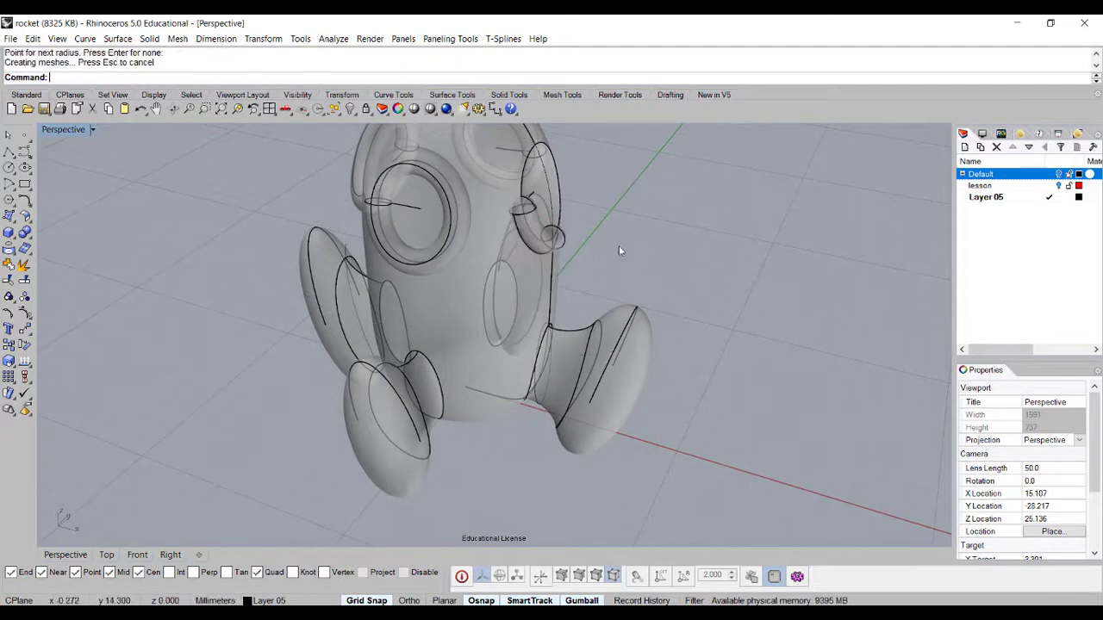
key("ctrl+z")
- Try a round-capped 0.5 mm pipe on the upper edge segment of the fourth recess's rim, and undo it
right_click_drag(576, 199, 806, 301)
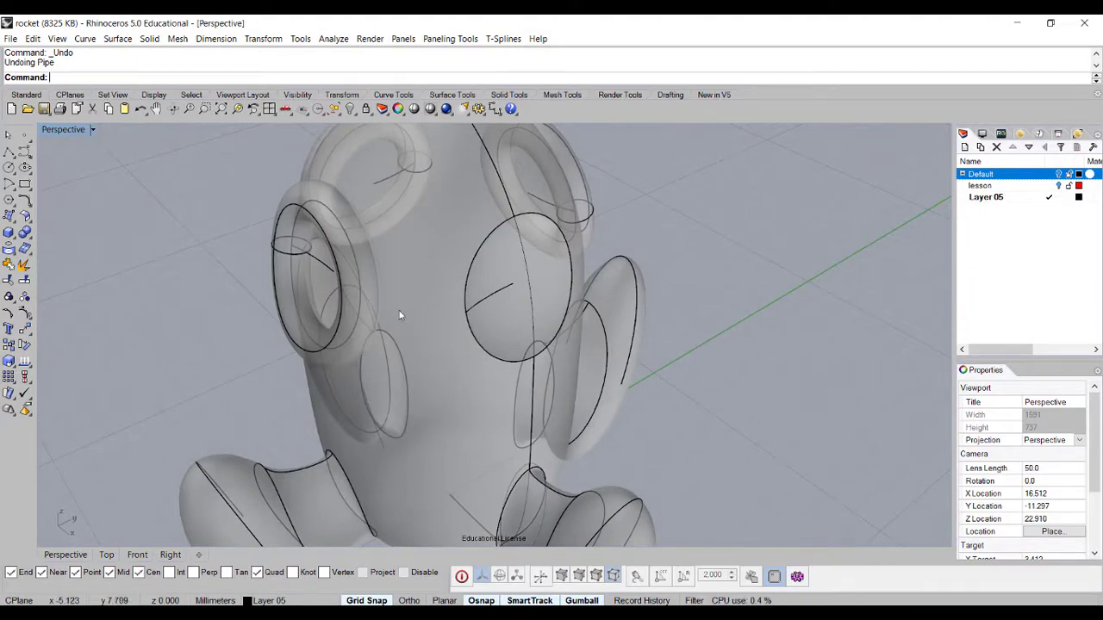
left_click(8, 234)
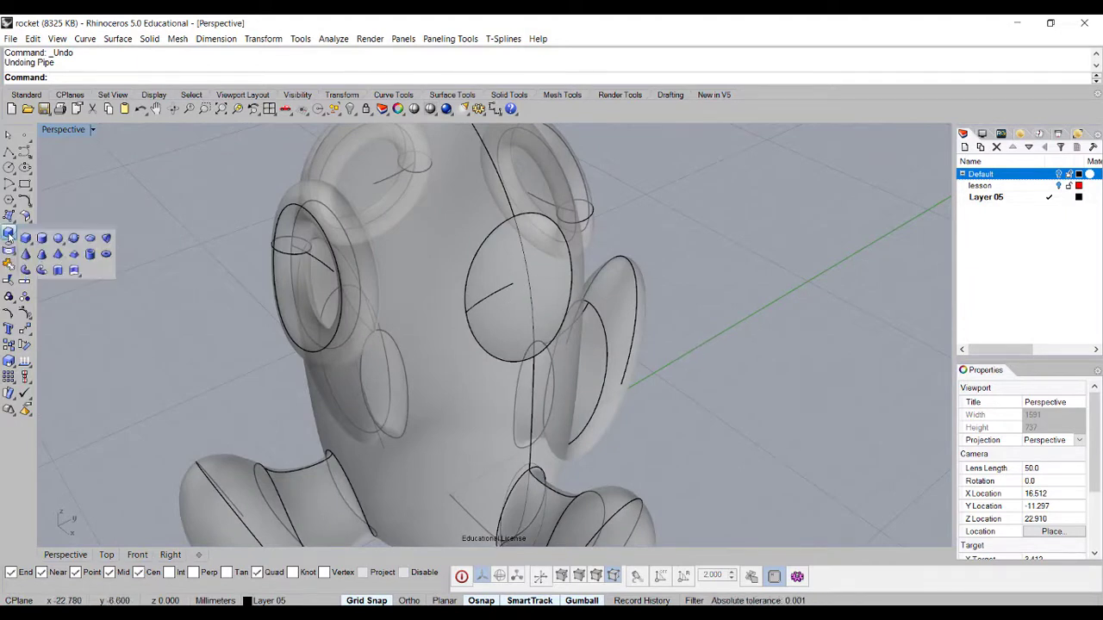
left_click(42, 269)
left_click(473, 258)
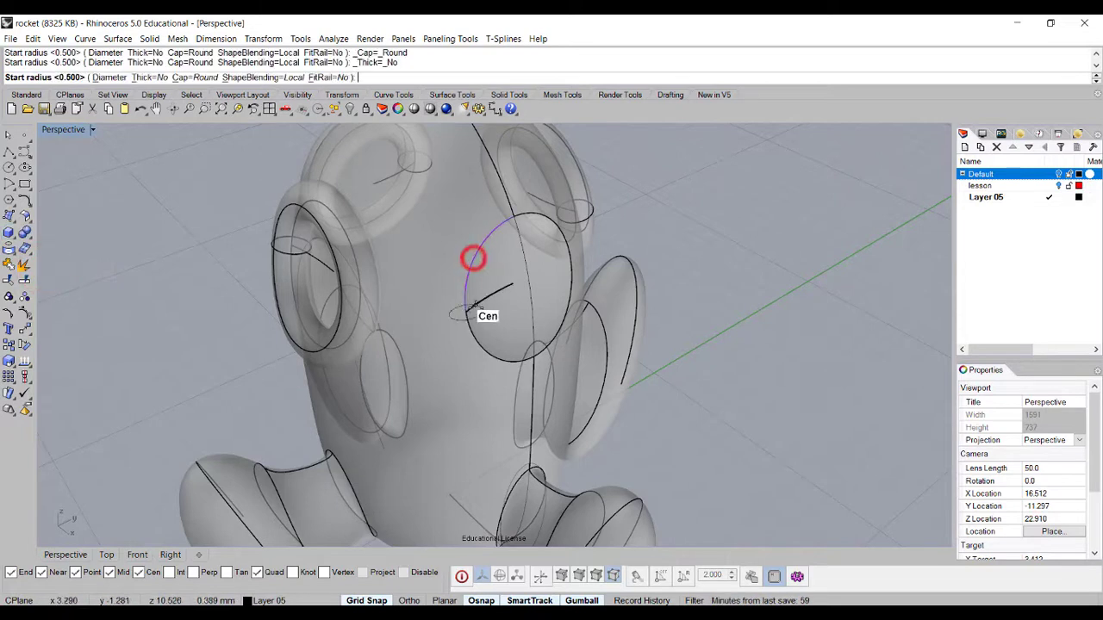
key("Return")
key("Return")
key("Return")
left_click(481, 224)
key("ctrl+z")
- Create a closed 0.5 mm radius pipe around the whole fourth window rim, using ChainEdges to pick its split edges
key("Return")
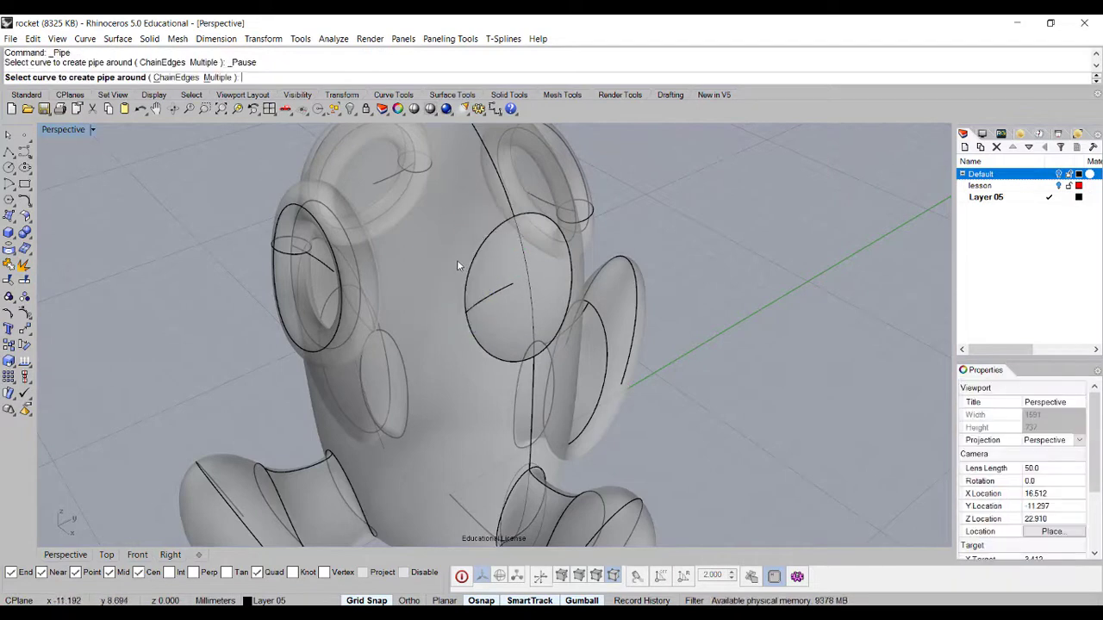
left_click(164, 79)
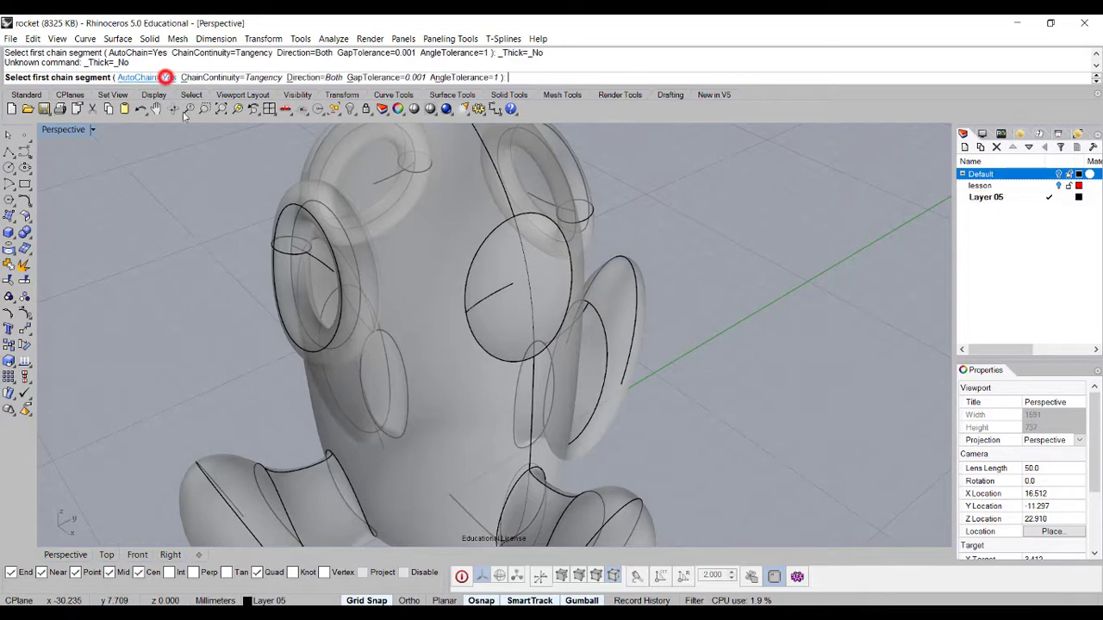
left_click(485, 236)
key("Return")
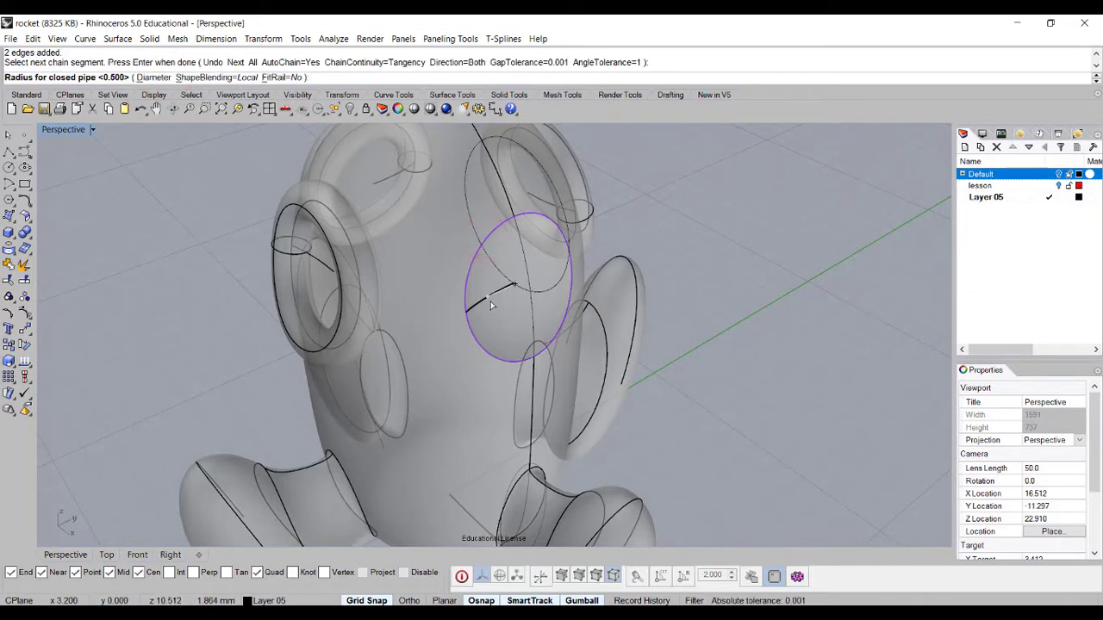
left_click(496, 301)
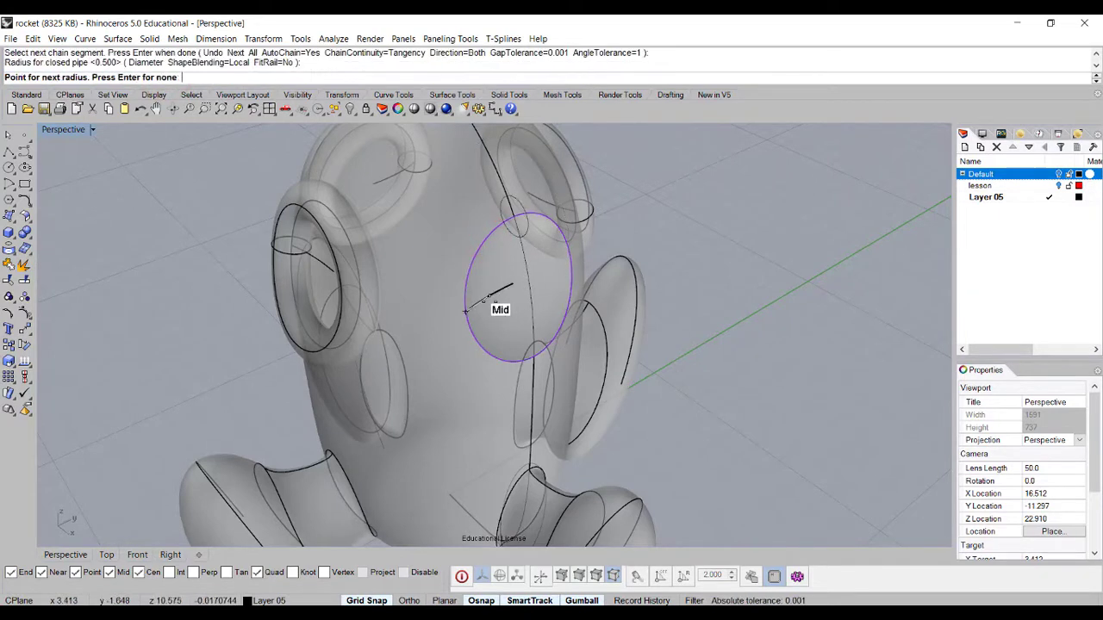
key("Return")
- Combine the rocket body and the four window rim pipes into one solid with Boolean Union
right_click_drag(739, 291, 534, 311)
scroll(617, 322, "down", 5)
right_click_drag(715, 373, 758, 382)
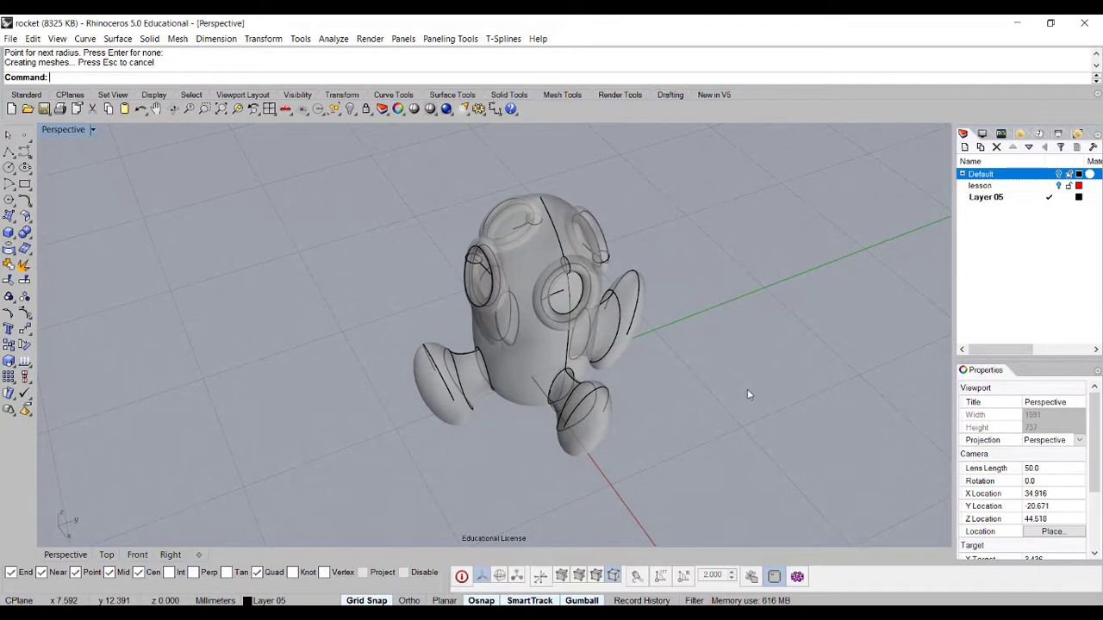
left_click_drag(755, 405, 154, 298)
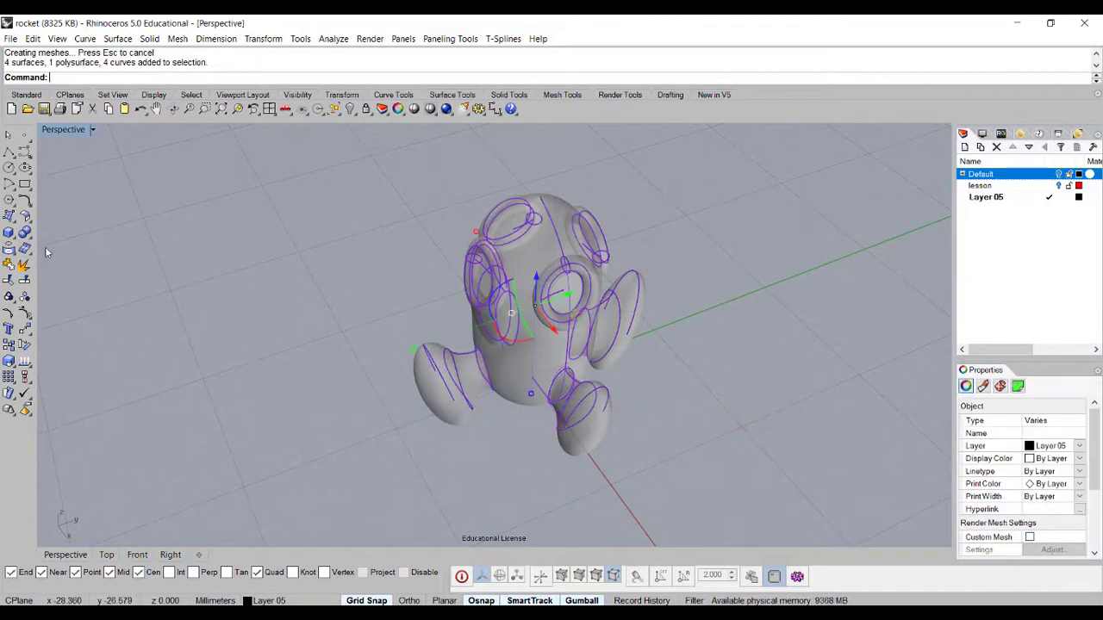
left_click(25, 233)
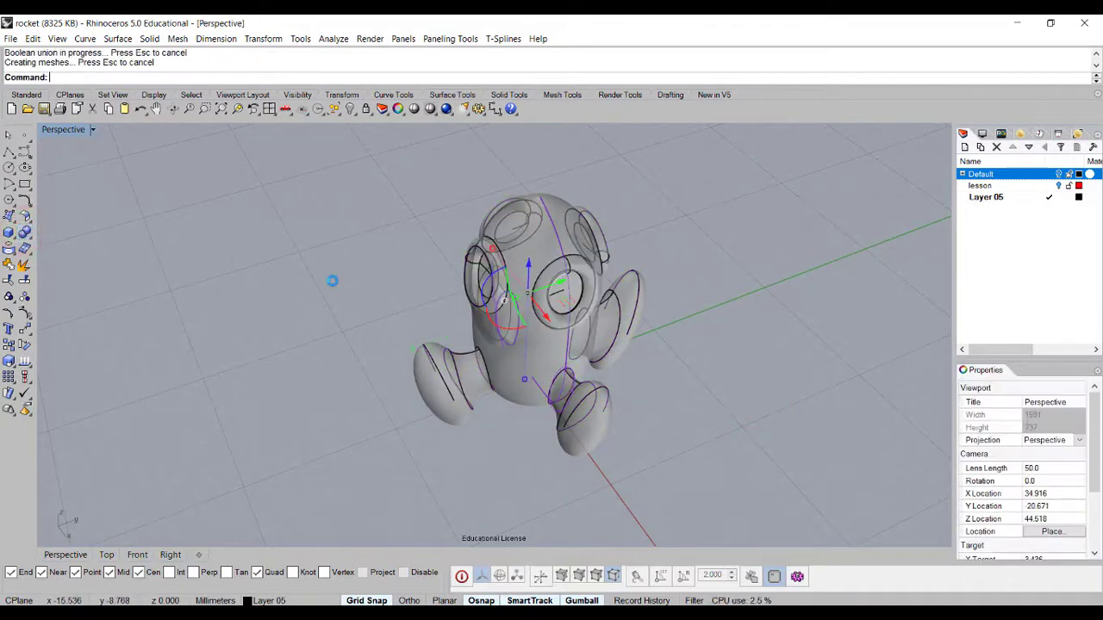
- Generate a polygon mesh from the united rocket polysurface at the highest polygon density
right_click_drag(406, 328, 492, 199)
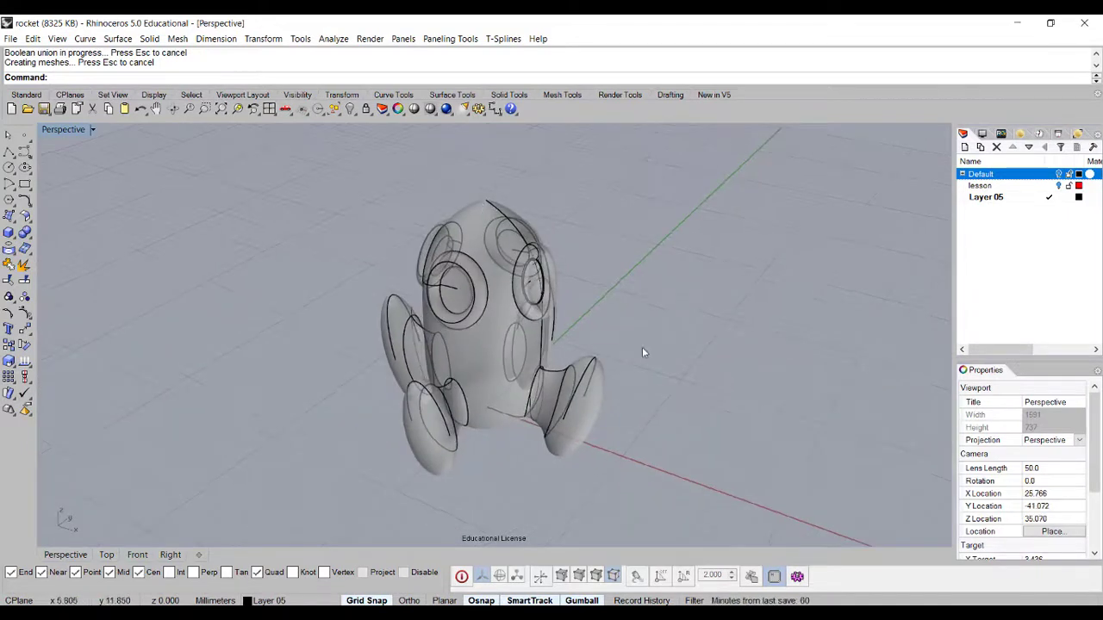
right_click_drag(647, 344, 614, 329)
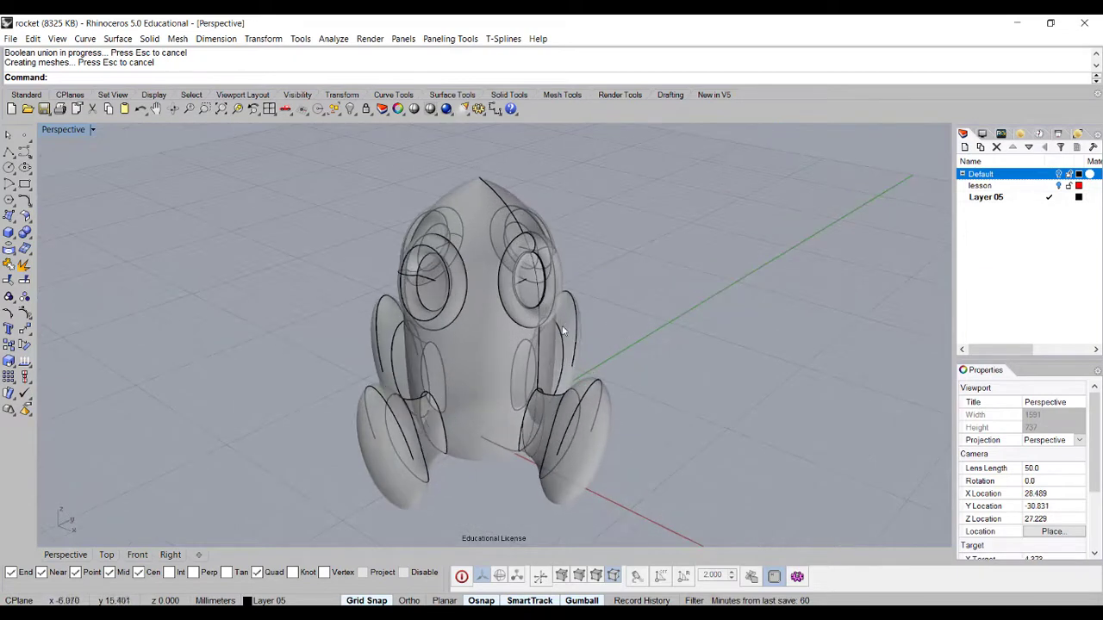
right_click_drag(593, 395, 455, 436)
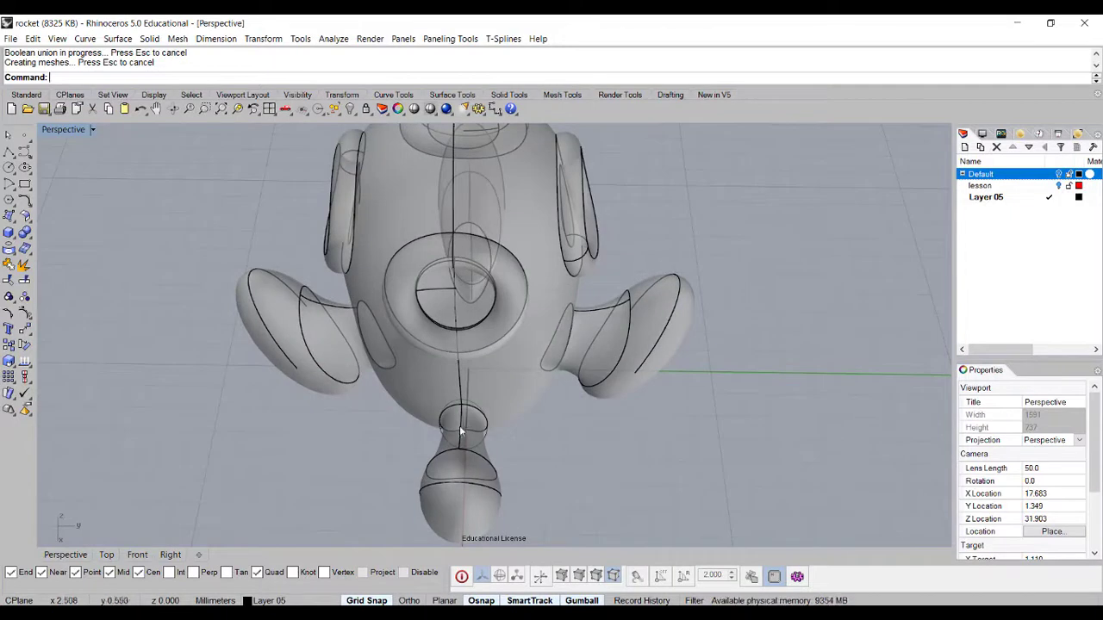
right_click_drag(458, 473, 867, 344)
scroll(561, 410, "down", 3)
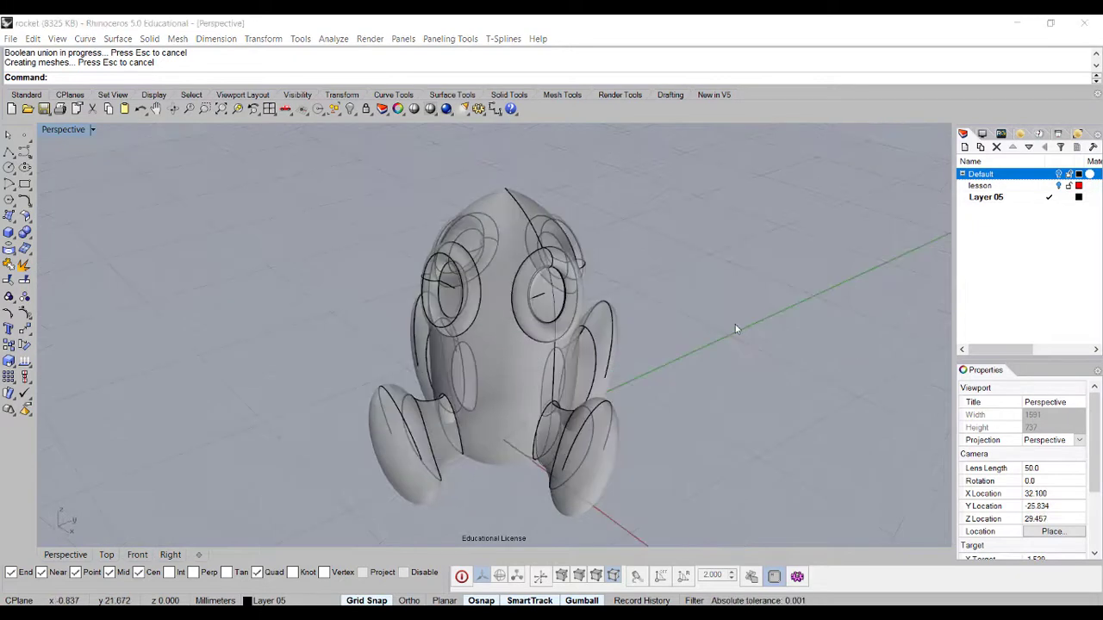
left_click(538, 376)
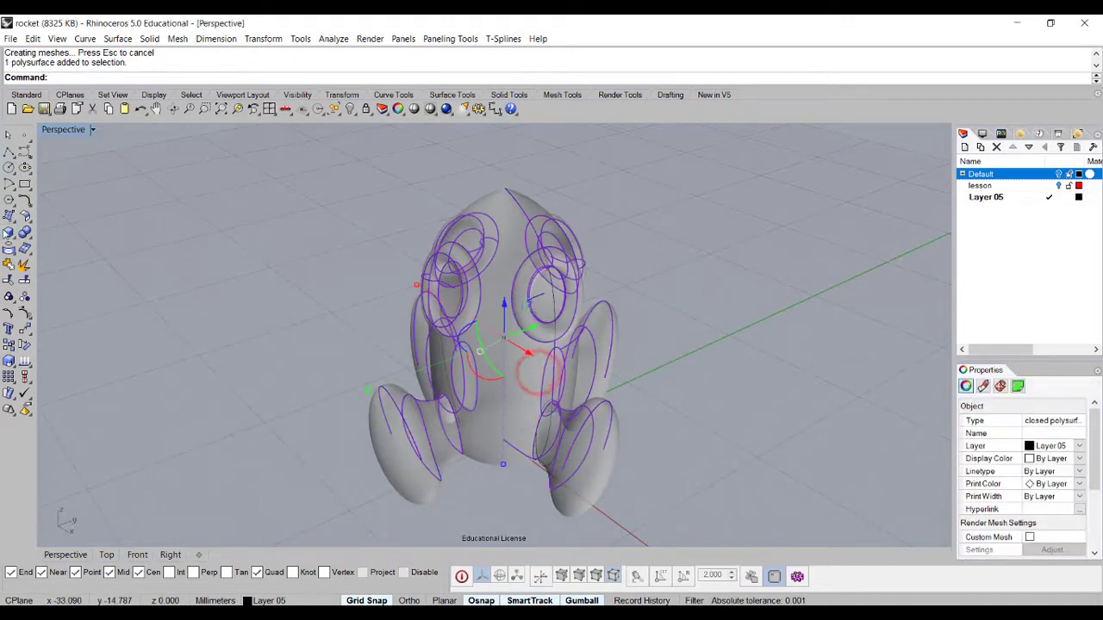
left_click(28, 246)
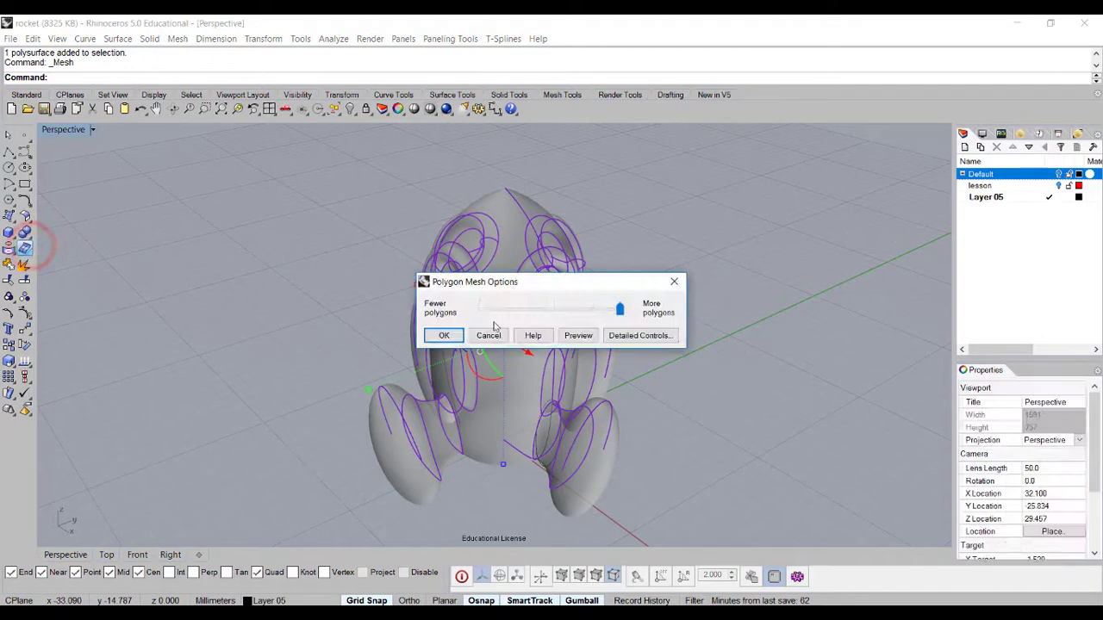
left_click(457, 336)
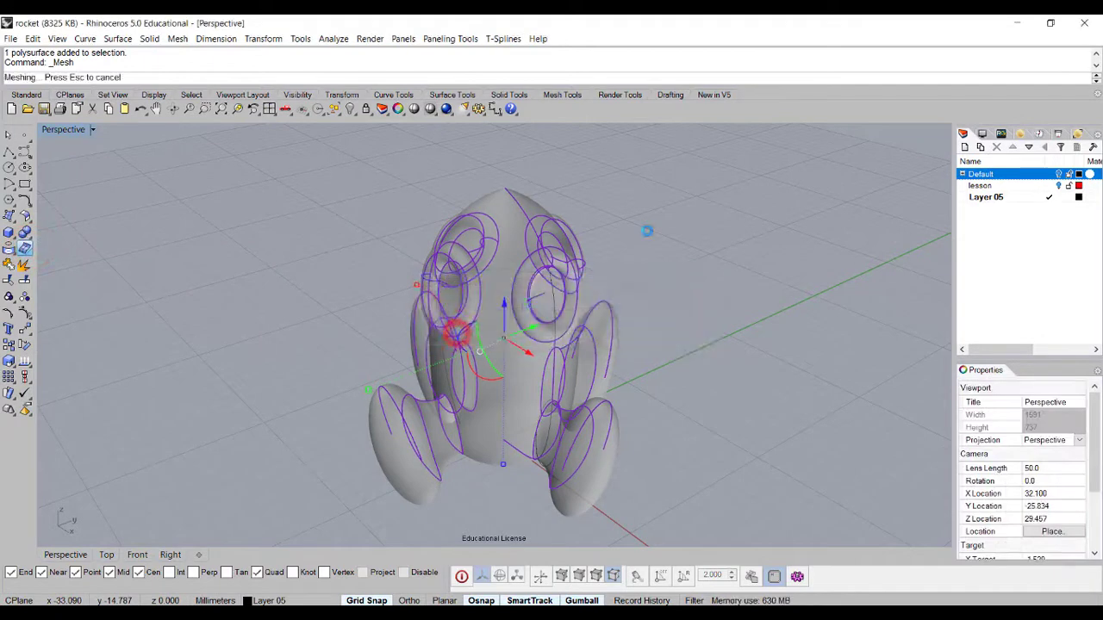
left_click(660, 300)
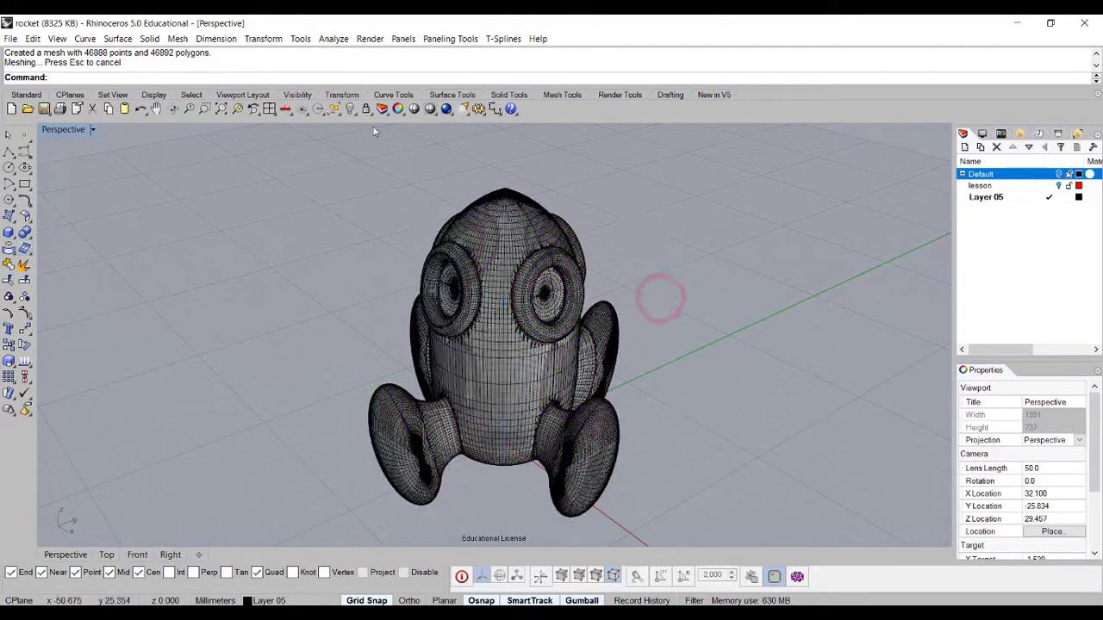
- Select only the rocket mesh and export it as a binary STL file named rocket
left_click(335, 111)
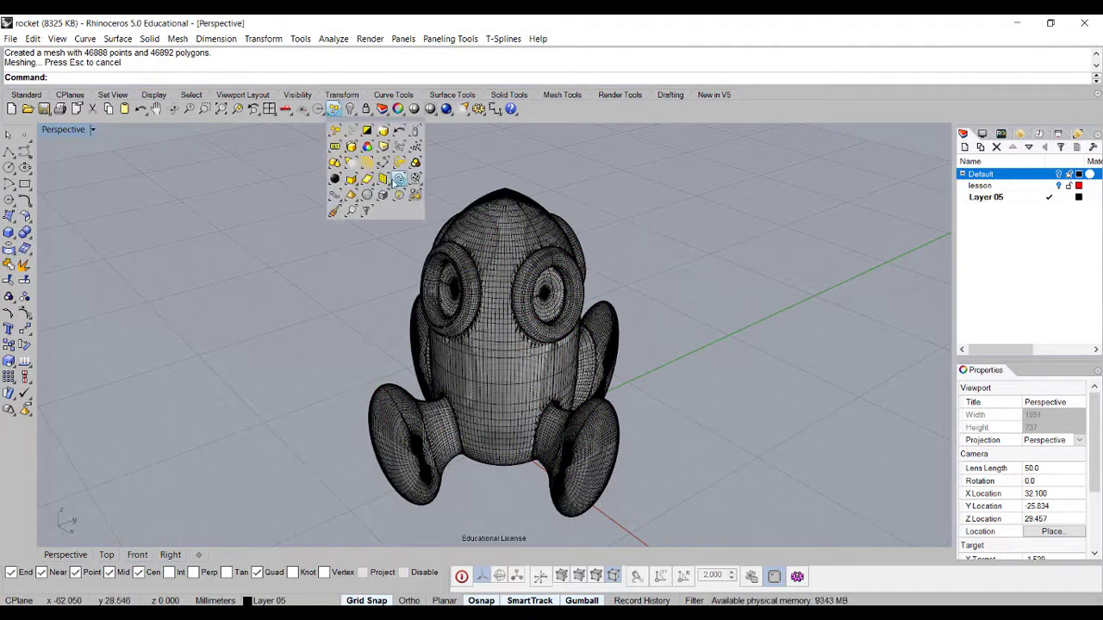
left_click(383, 180)
type("Export")
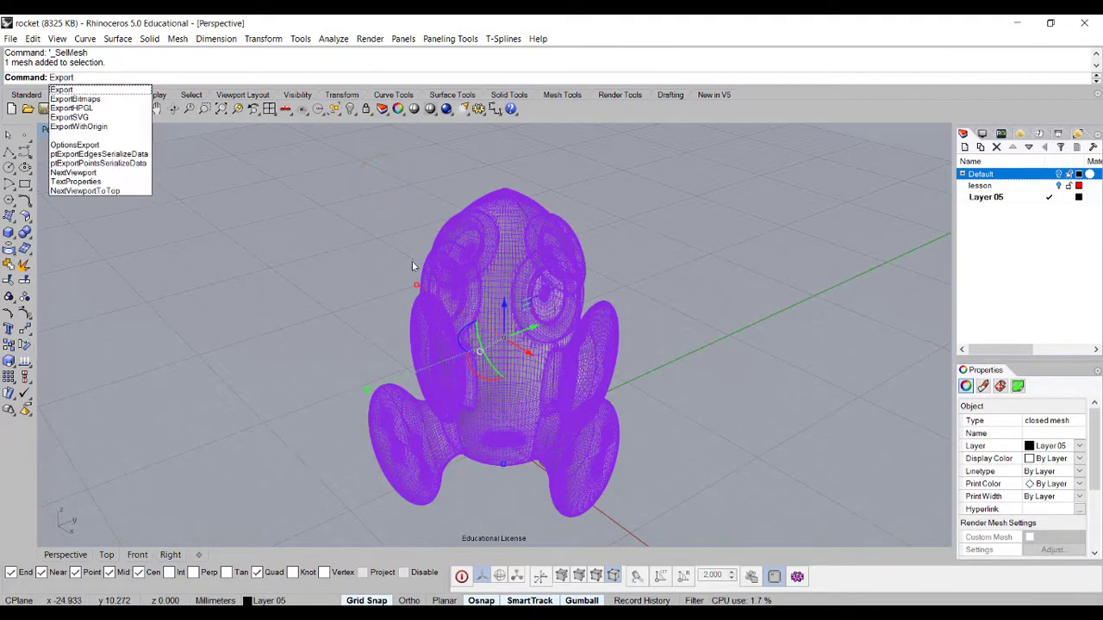
key("Return")
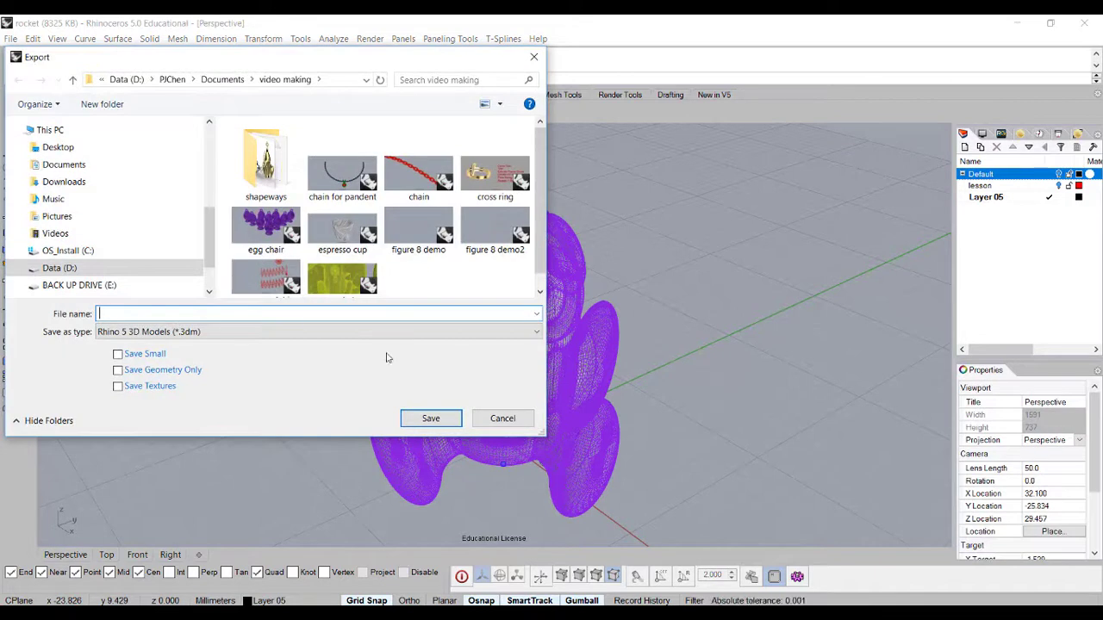
left_click(185, 331)
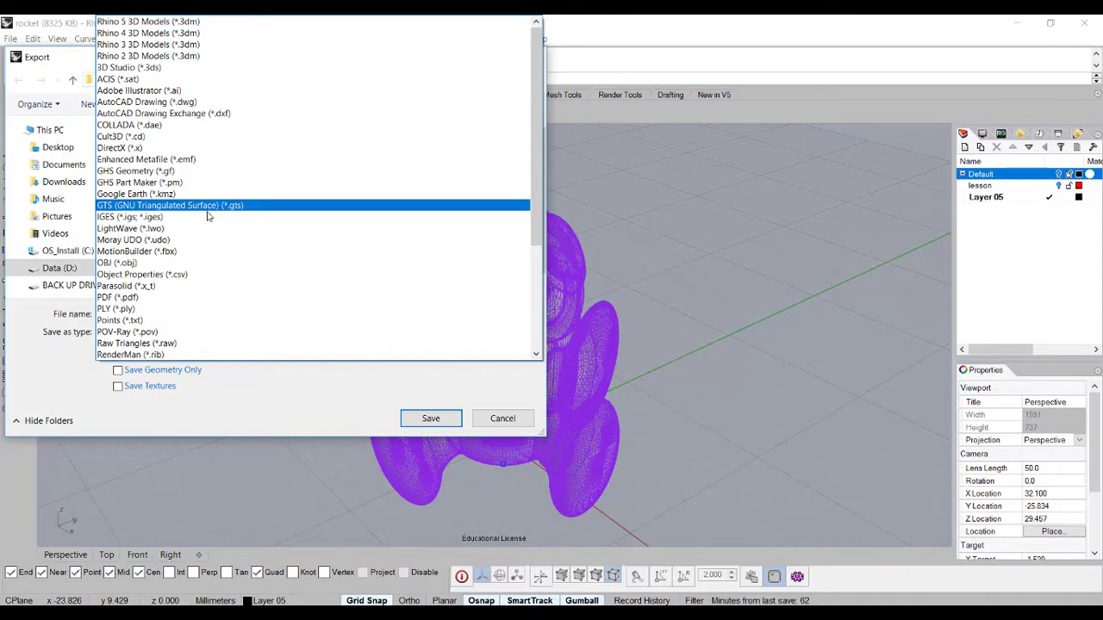
scroll(206, 223, "down", 3)
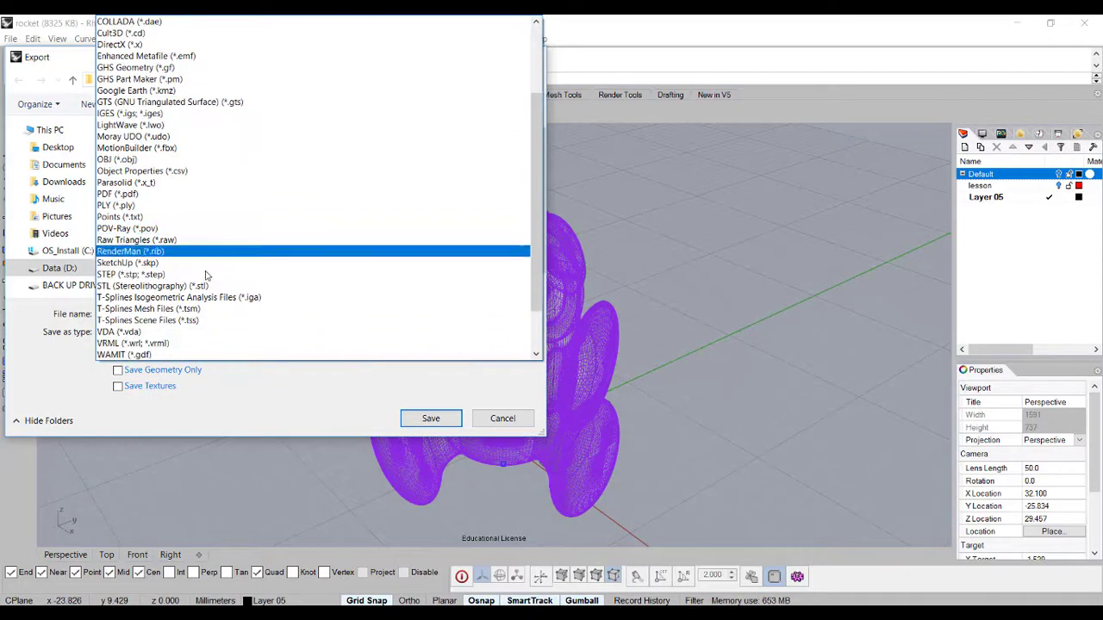
left_click(205, 285)
left_click(192, 313)
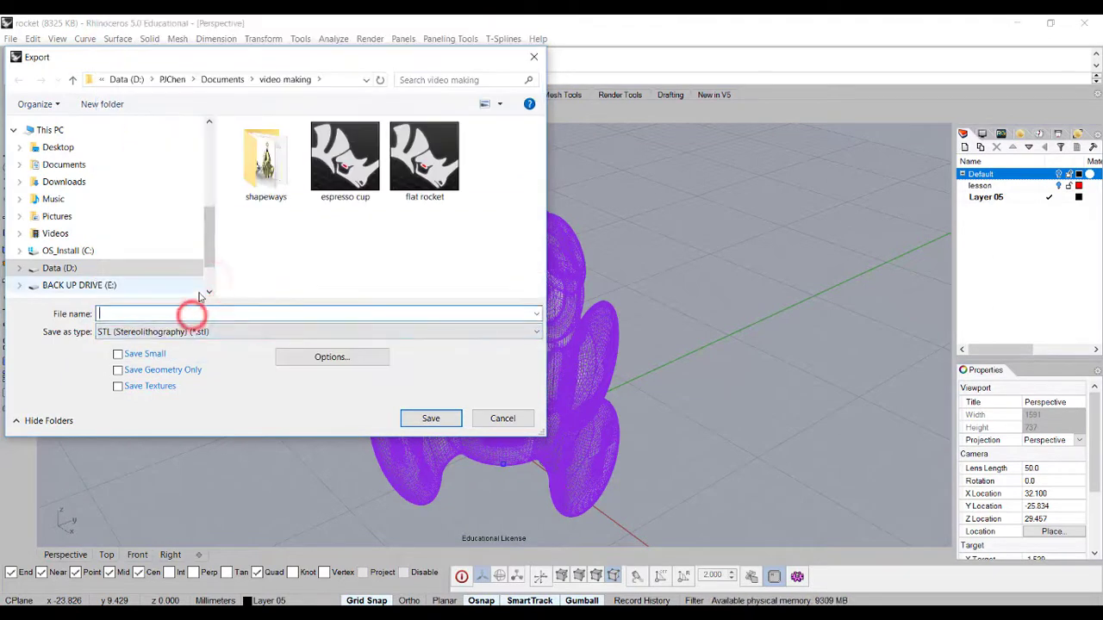
type("rocket")
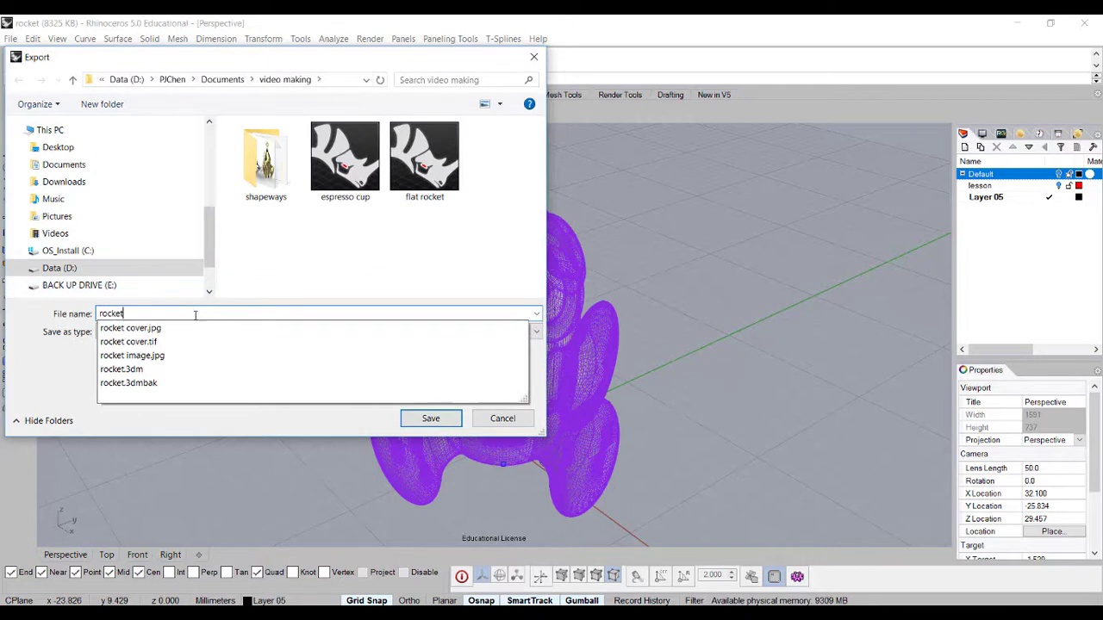
key("Return")
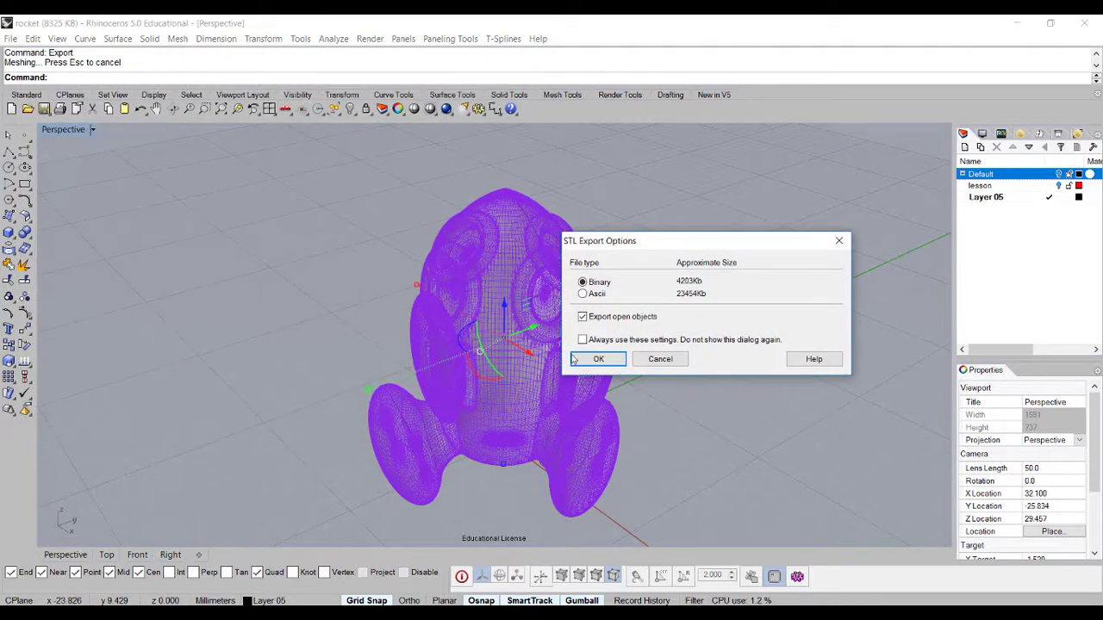
left_click(594, 359)
left_click(653, 336)
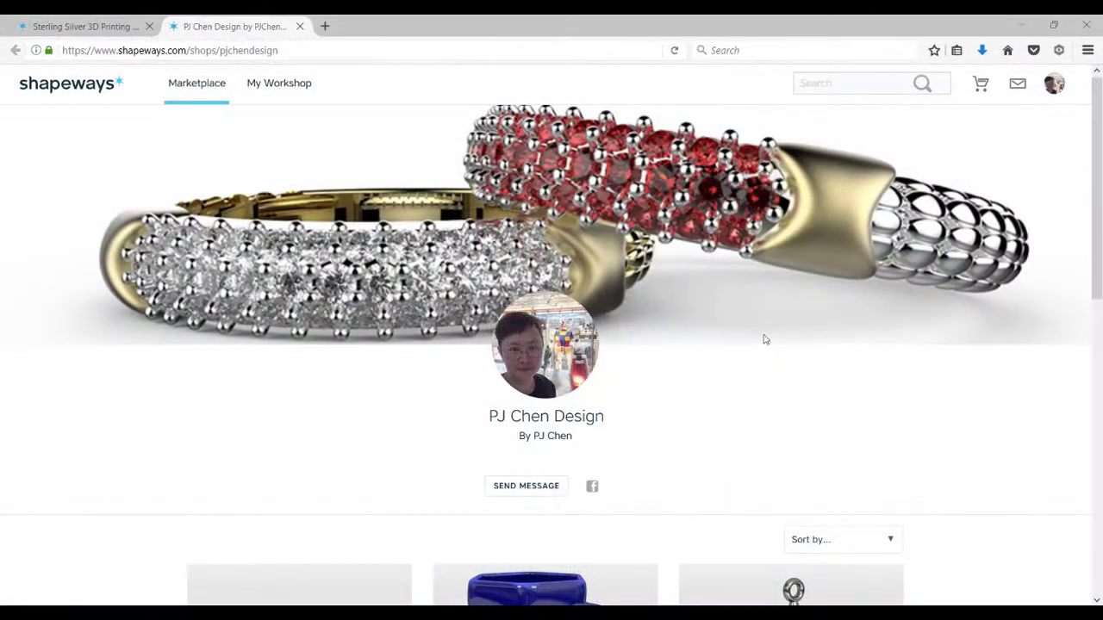
- Switch to the web browser and look through the designer's Shapeways shop listings and uploaded YouTube tutorials
scroll(751, 397, "down", 3)
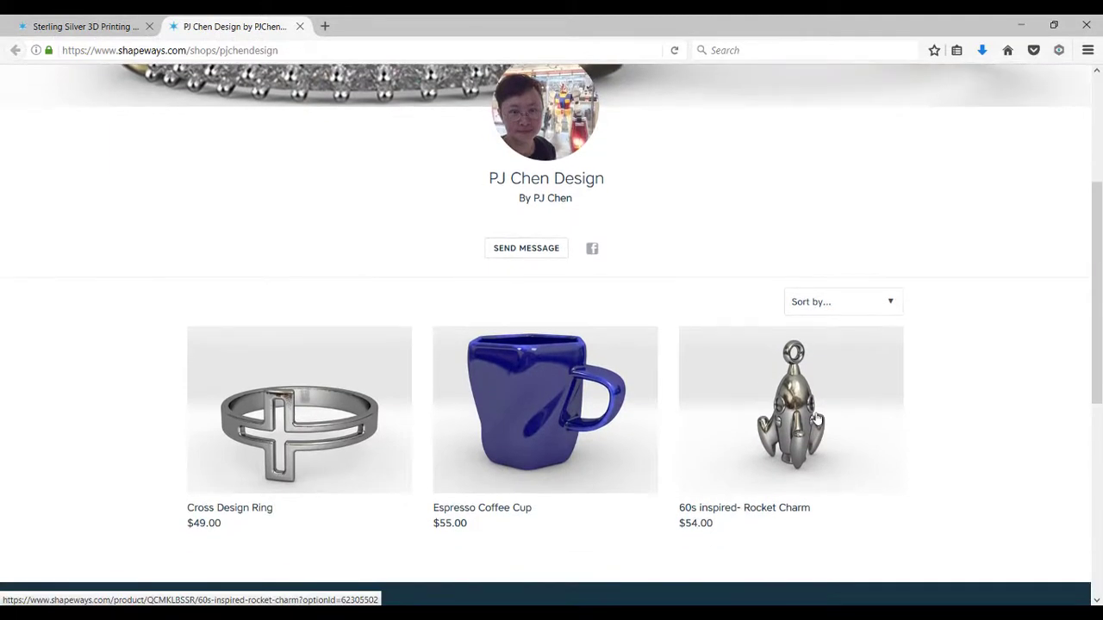
scroll(824, 420, "down", 2)
scroll(839, 376, "up", 2)
scroll(698, 341, "up", 2)
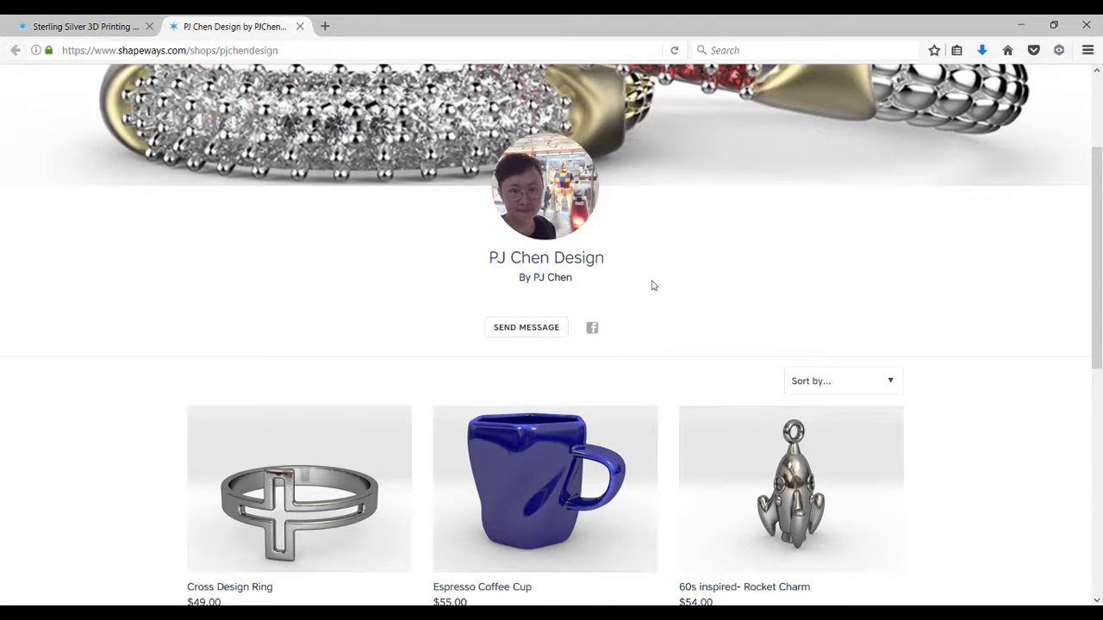
scroll(653, 285, "up", 4)
scroll(705, 365, "down", 6)
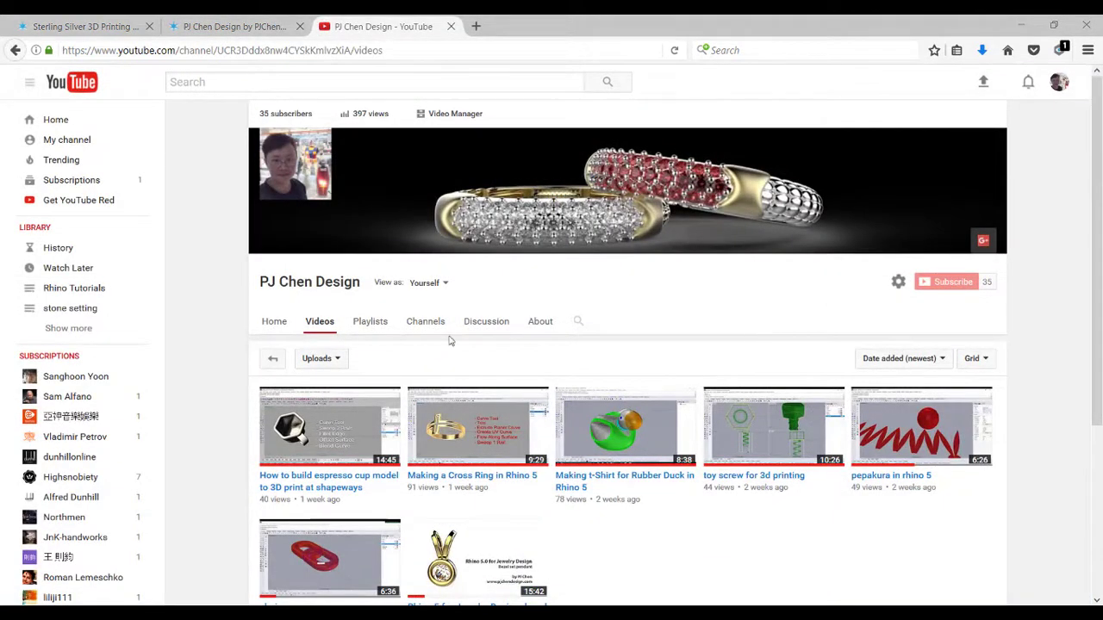
scroll(577, 362, "down", 2)
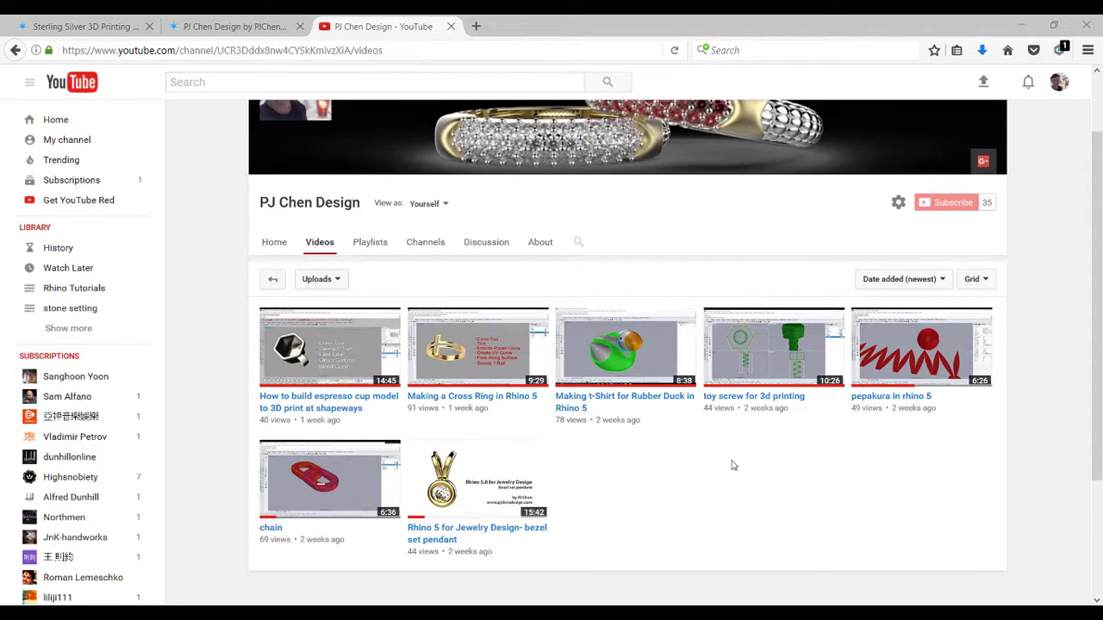
scroll(732, 465, "up", 2)
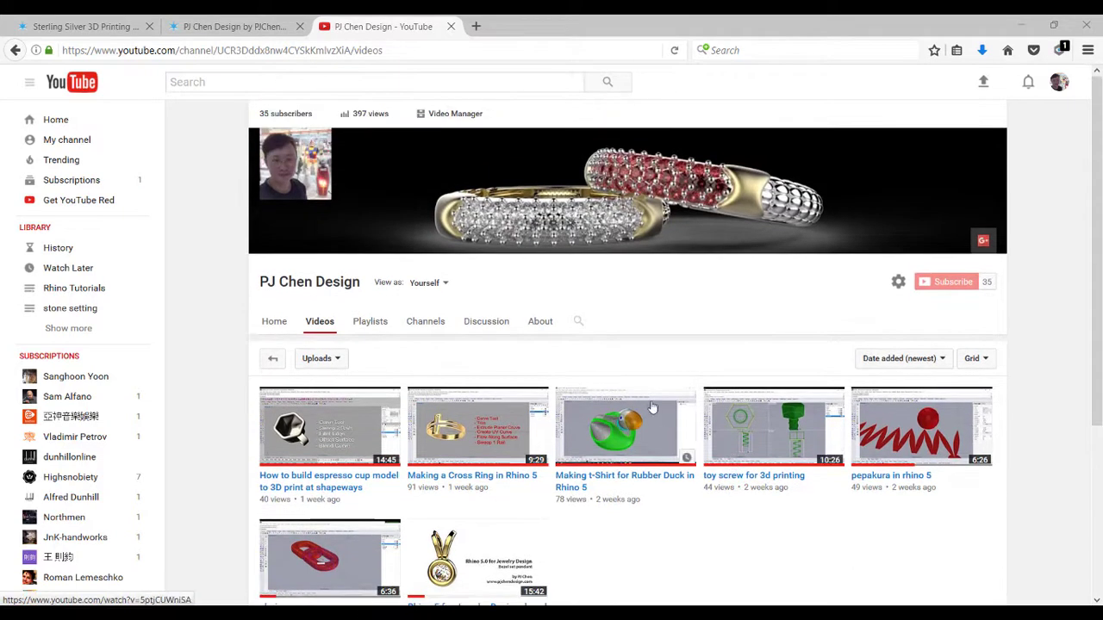